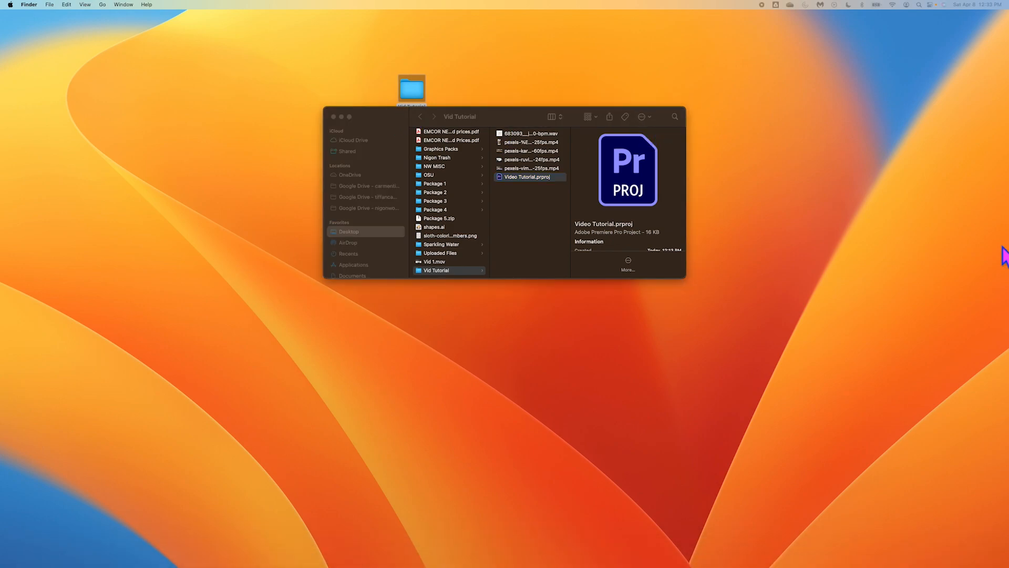
Step: Switch to the Video Tutorial project in Premiere Pro and return the playhead to the start of the sequence
drag(374, 114, 674, 59)
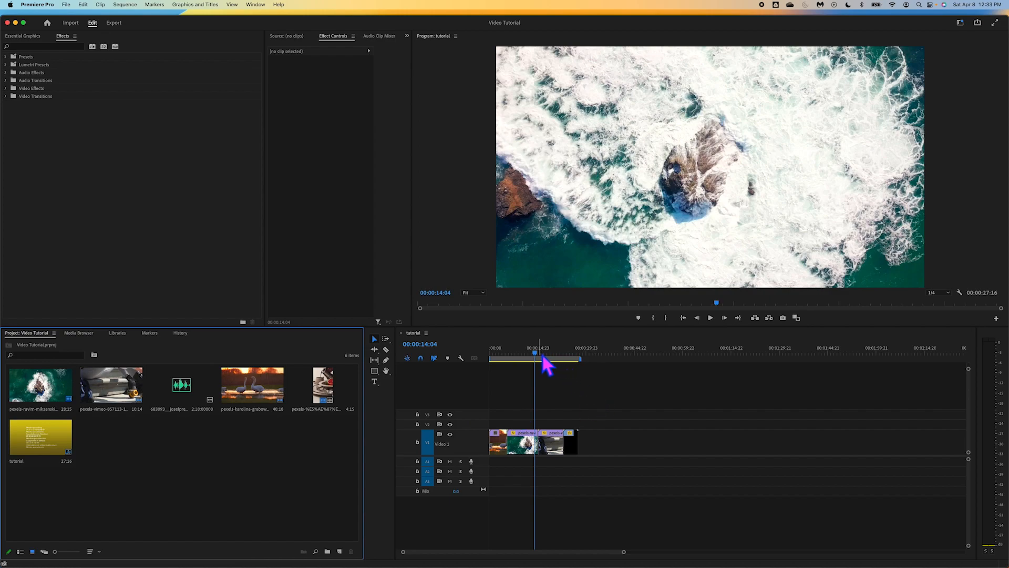
mouse_move(540, 357)
mouse_down()
mouse_move(512, 358)
mouse_move(572, 364)
mouse_move(544, 371)
mouse_up()
key(Home)
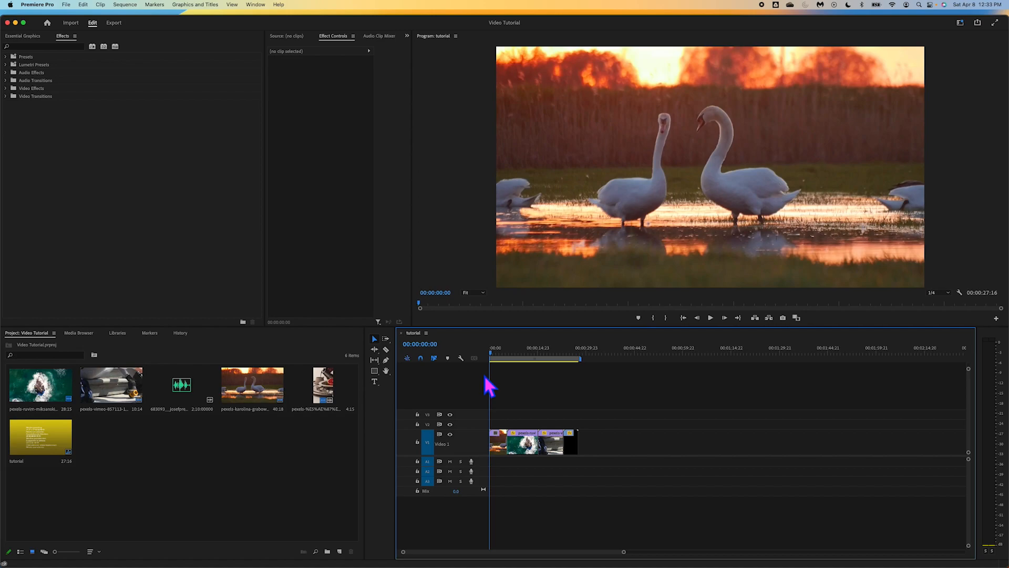
Step: Place the piano-loop WAV clip from the project on audio track A1 at the start of the sequence
click(257, 494)
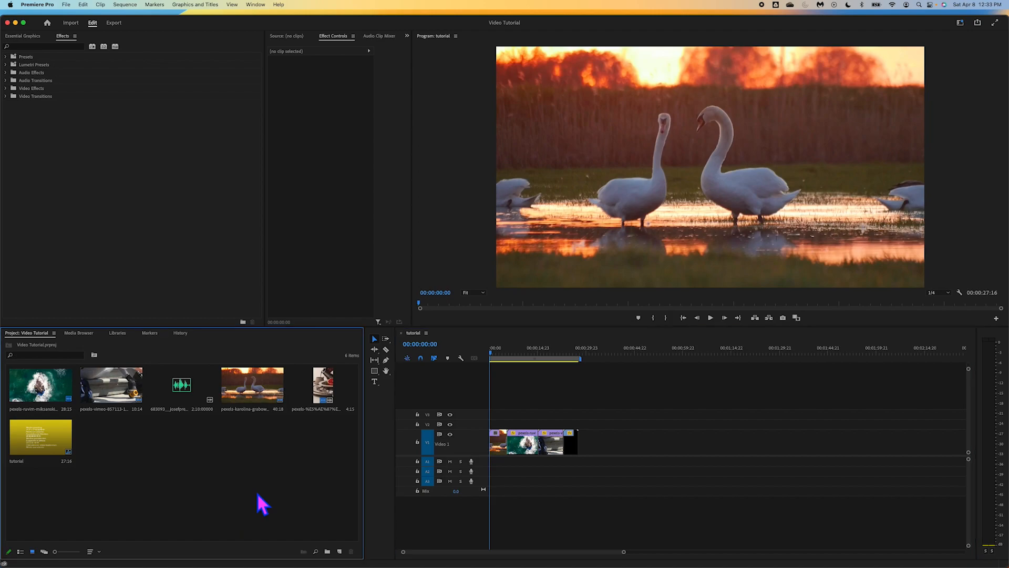
click(188, 392)
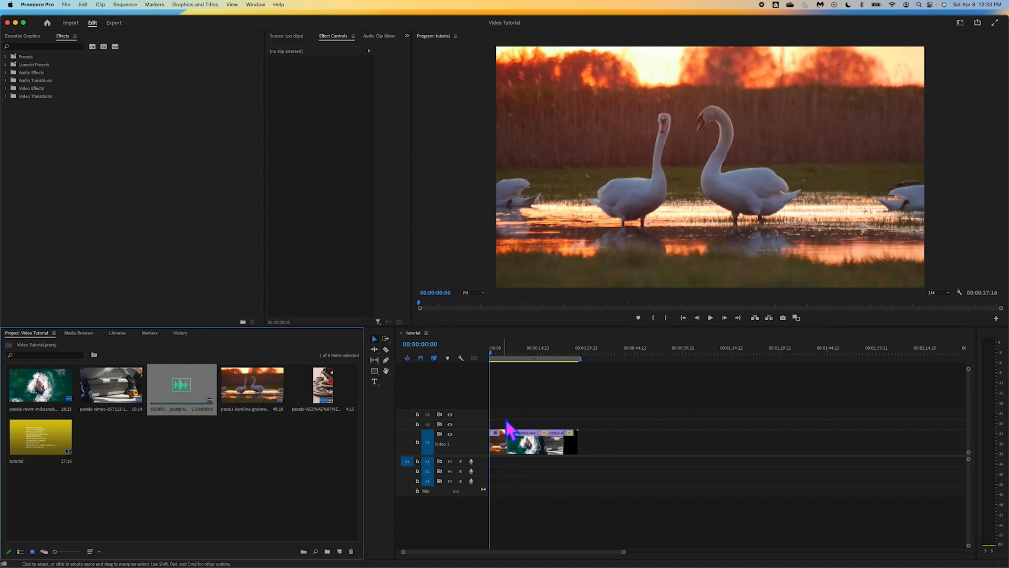
drag(494, 356, 485, 377)
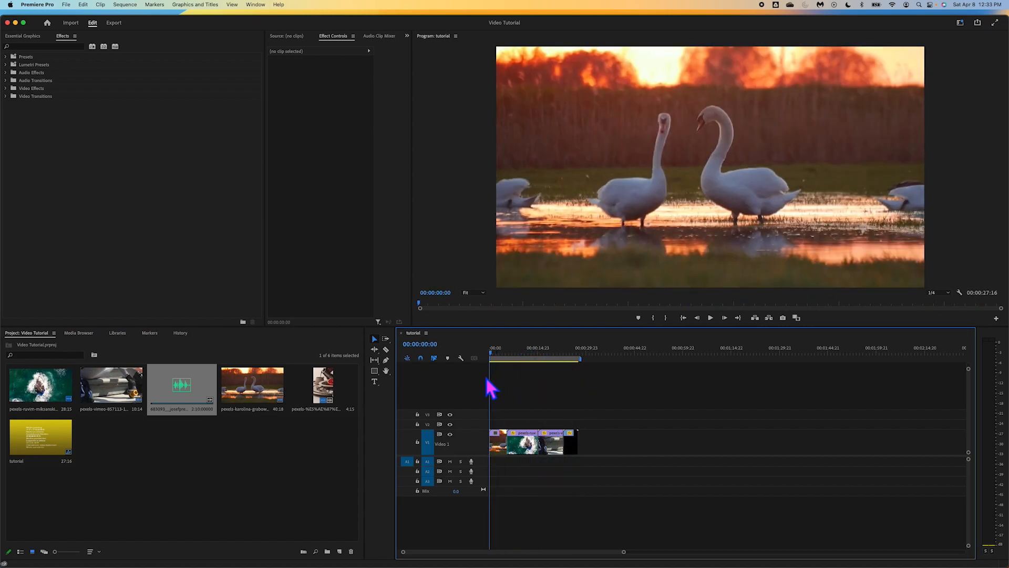
click(165, 484)
click(187, 392)
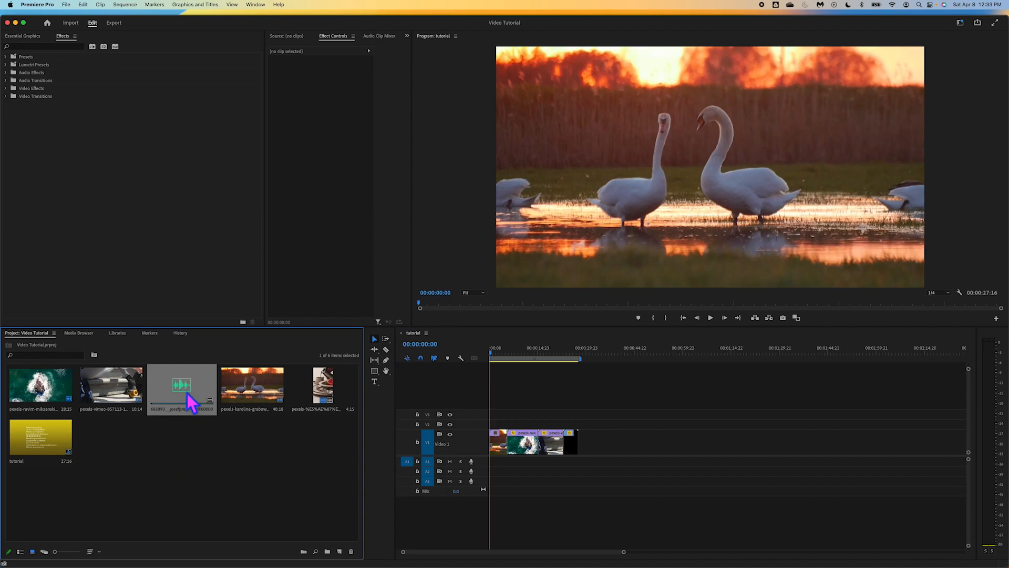
drag(179, 384, 490, 467)
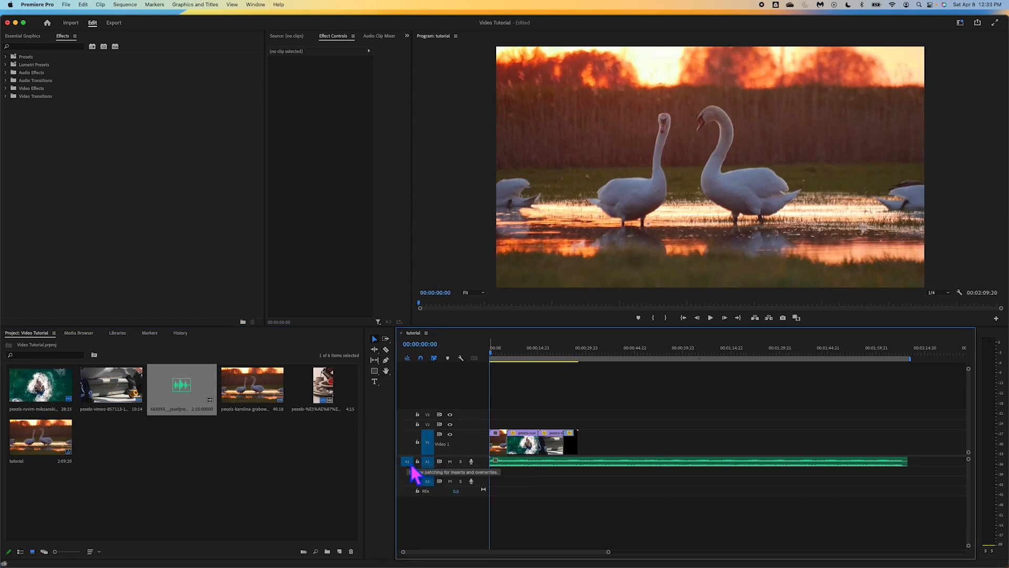
Step: Increase the heights of audio track A1 and video track V1 to show the waveform and larger thumbnails
drag(490, 482, 490, 509)
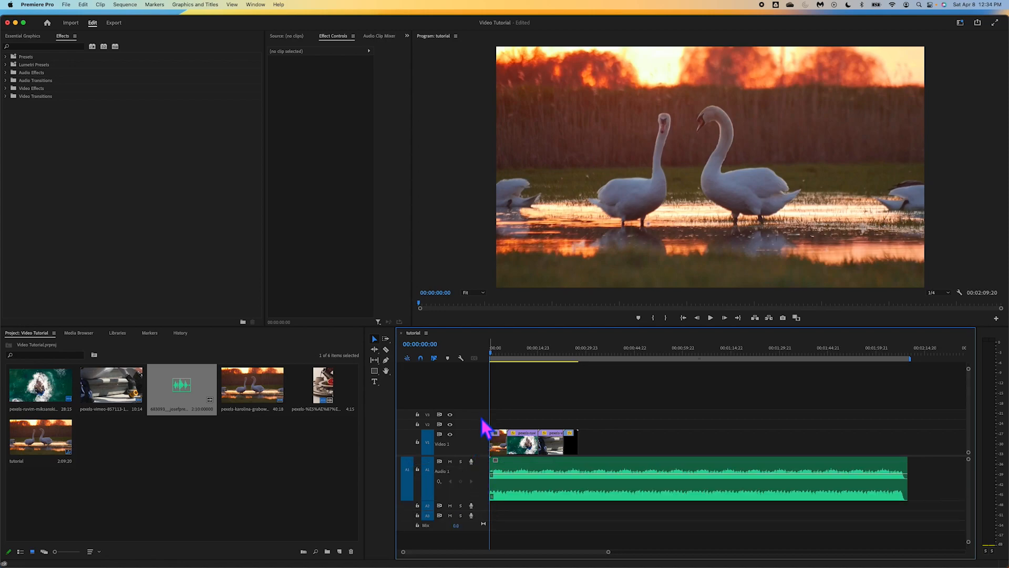
drag(487, 426, 488, 405)
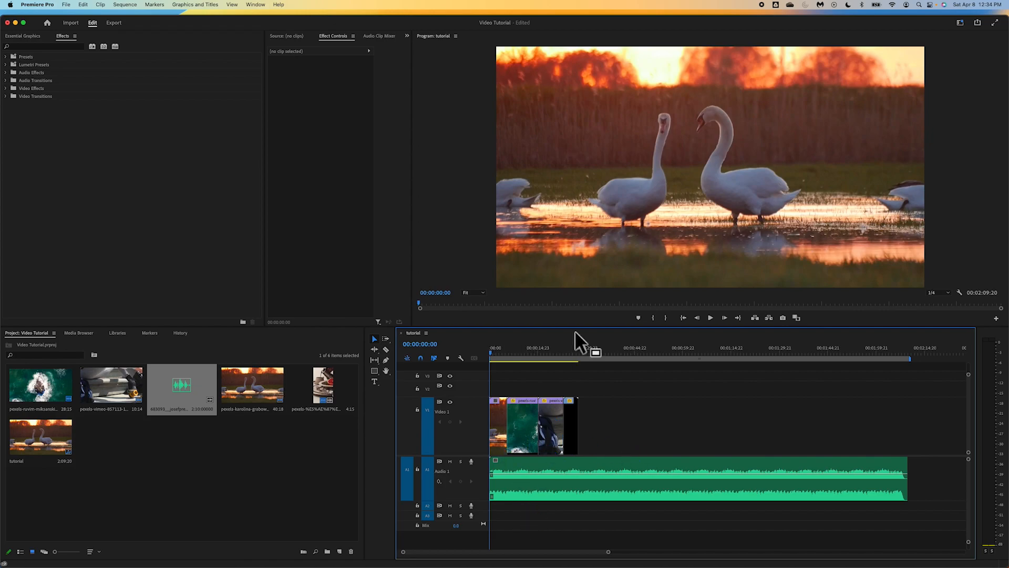
Step: Play the sequence from the start to hear the music under the swan and ocean clips
drag(496, 362, 452, 355)
key(space)
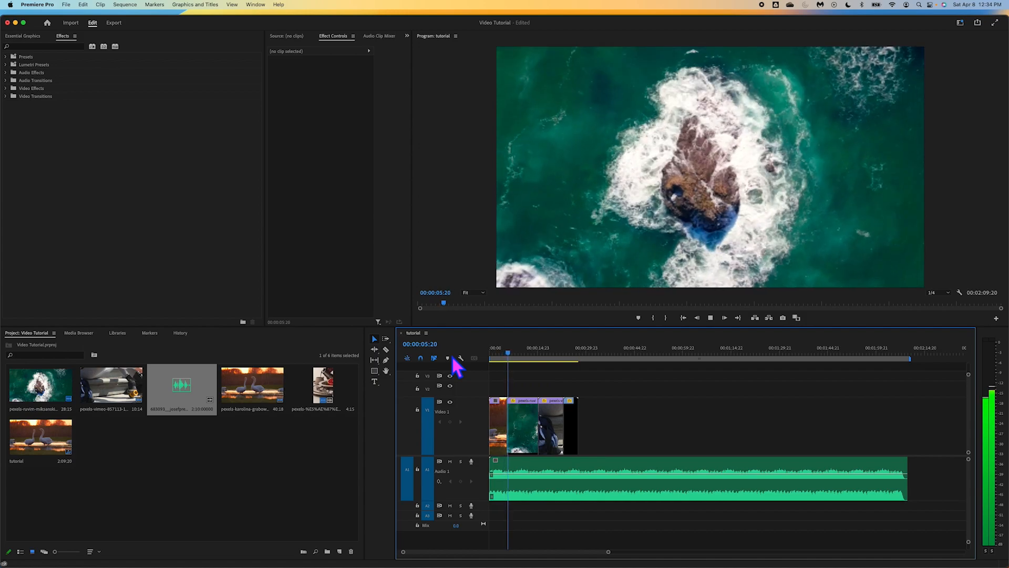
key(space)
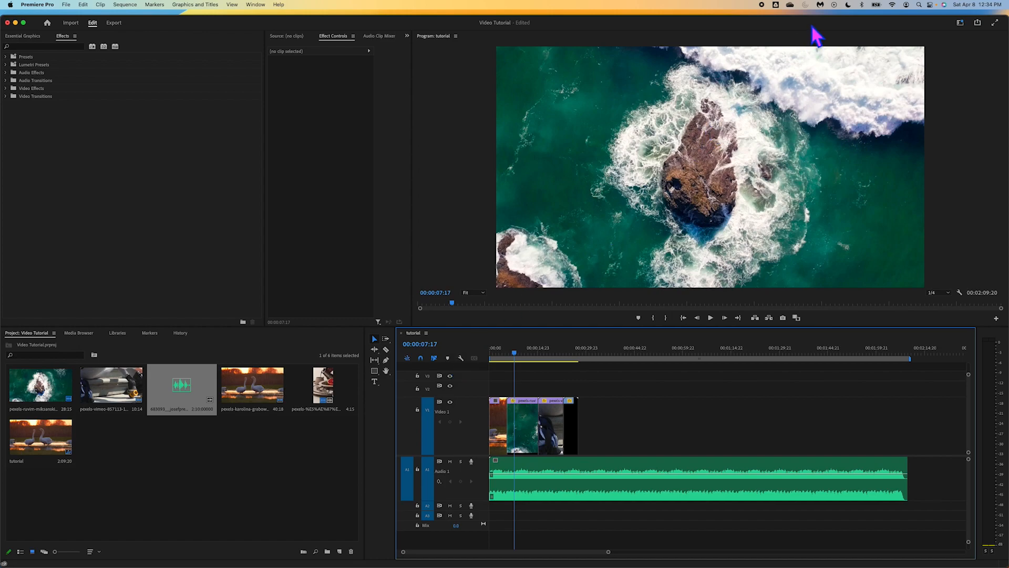
Step: Move the program window slightly up and stretch it to the bottom corner of the screen
drag(812, 27, 812, 23)
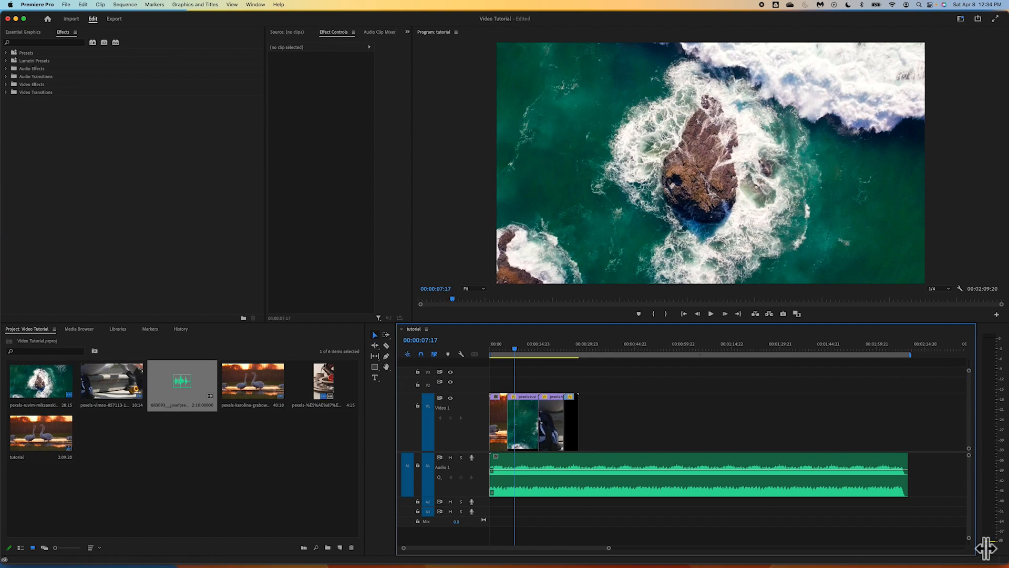
drag(1007, 563, 1006, 567)
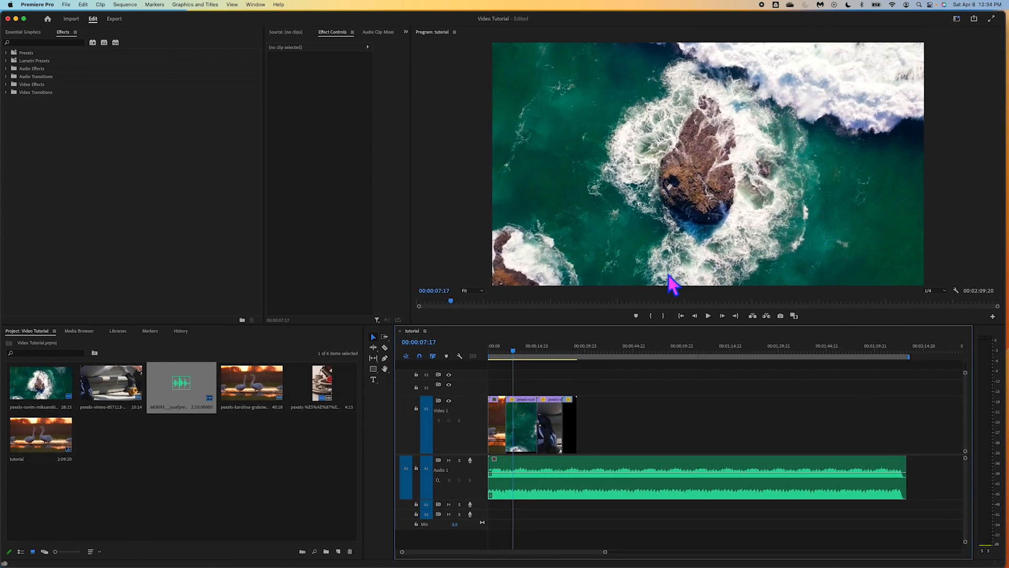
Step: Scrub the ocean clip, return to the sequence start, and play through to the coffee clip to check the audio meters
mouse_move(515, 352)
mouse_down()
mouse_move(535, 360)
mouse_move(518, 364)
mouse_up()
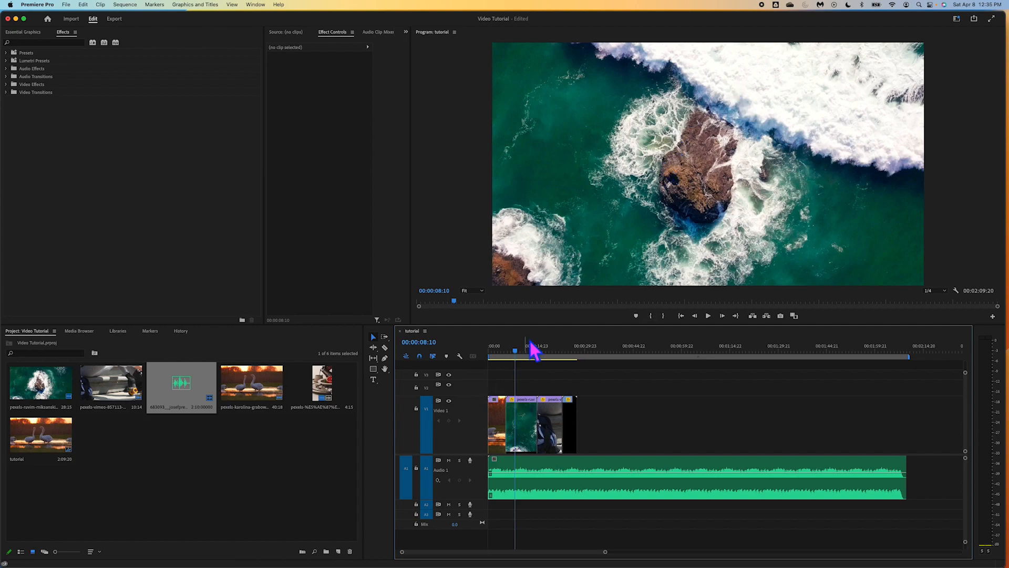
drag(520, 356, 513, 356)
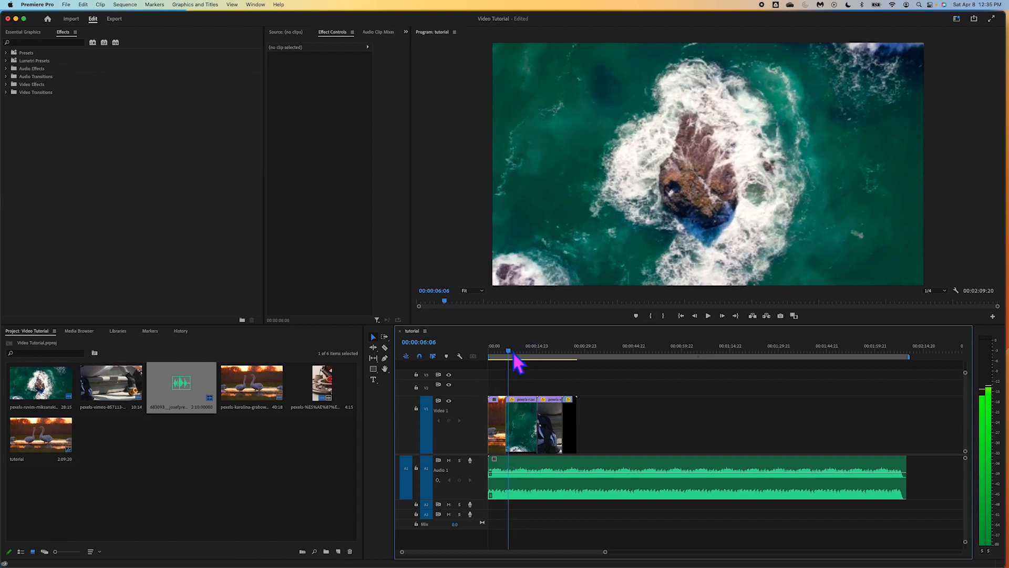
key(Home)
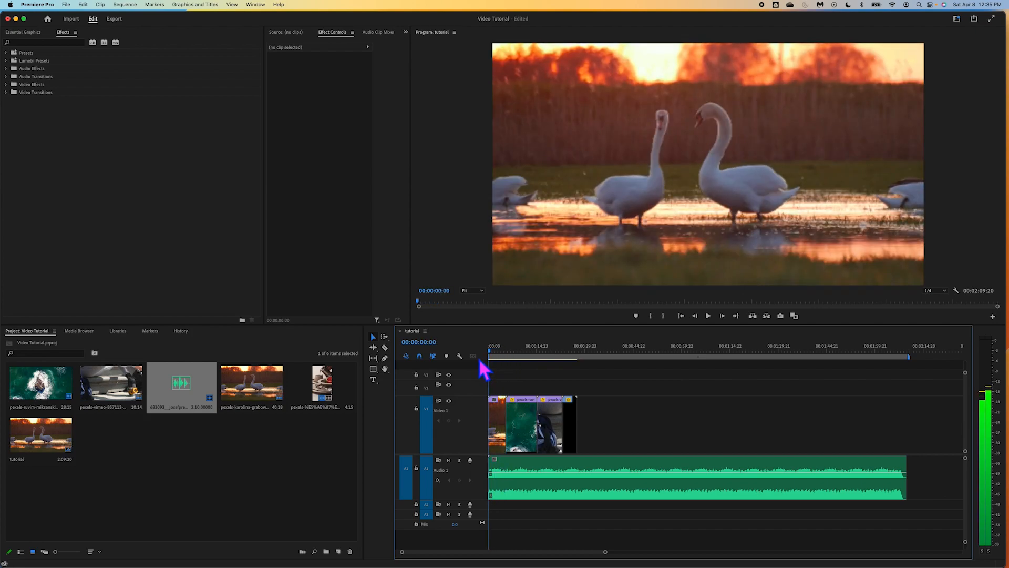
drag(490, 354, 488, 389)
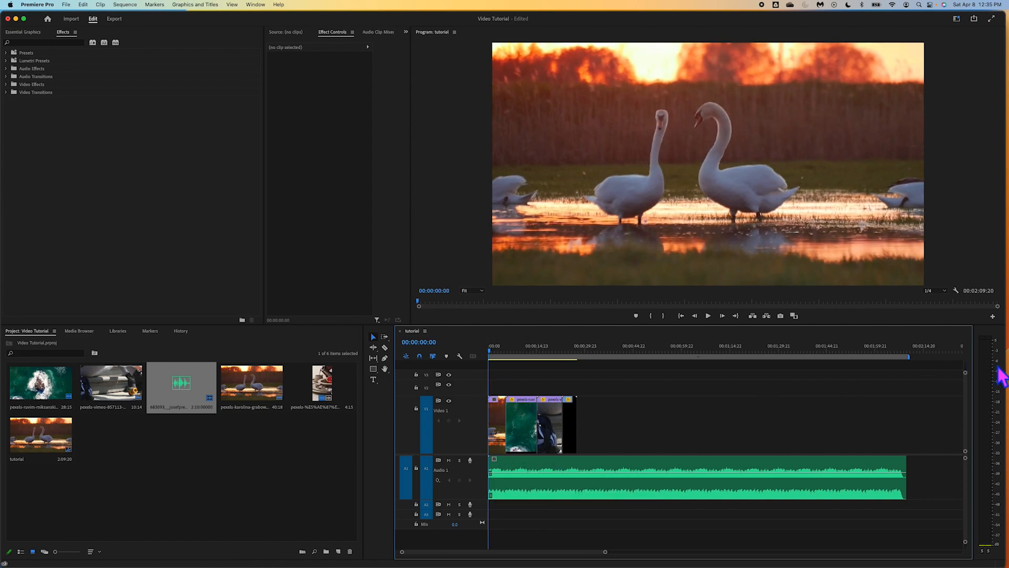
key(space)
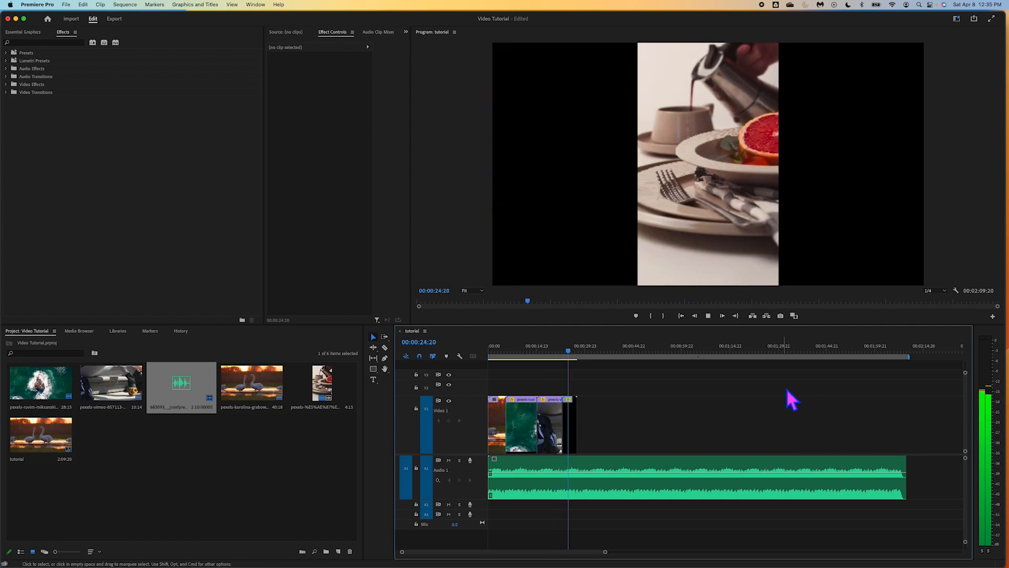
key(space)
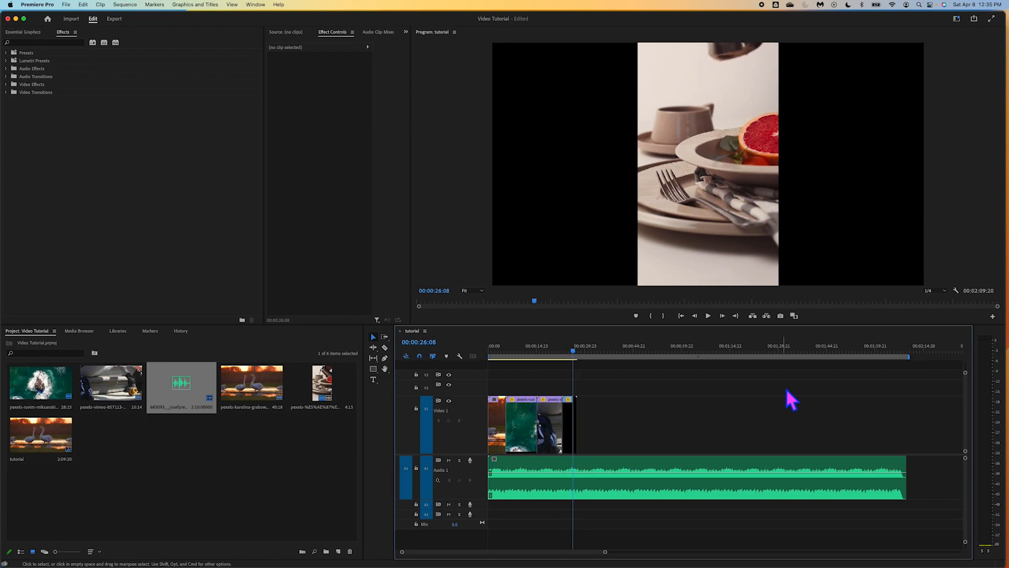
Step: Set the music clip's volume level to 6.4 dB at 00:00:26:08
click(624, 469)
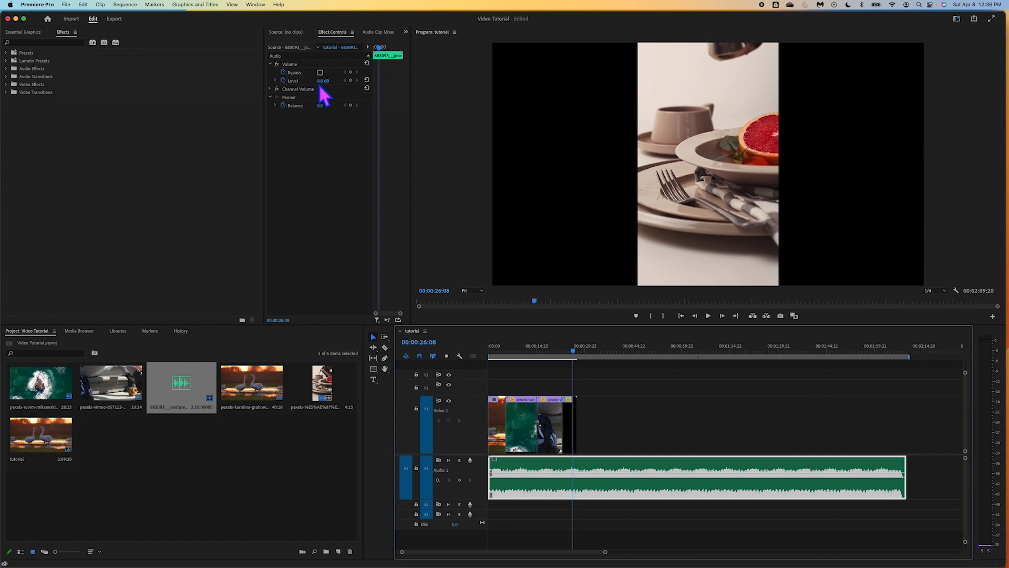
drag(324, 80, 330, 135)
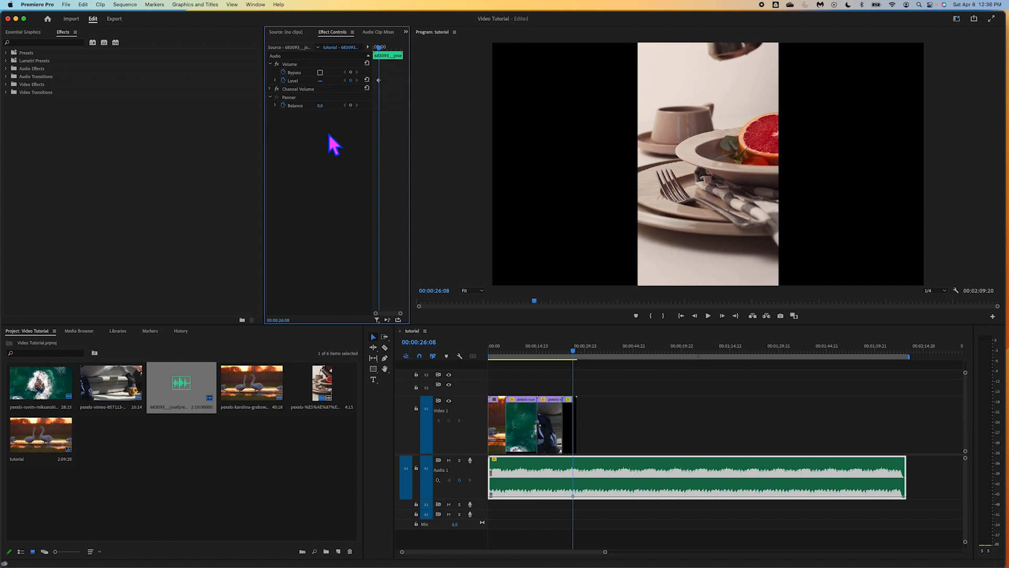
click(331, 82)
text(0.0 dB)
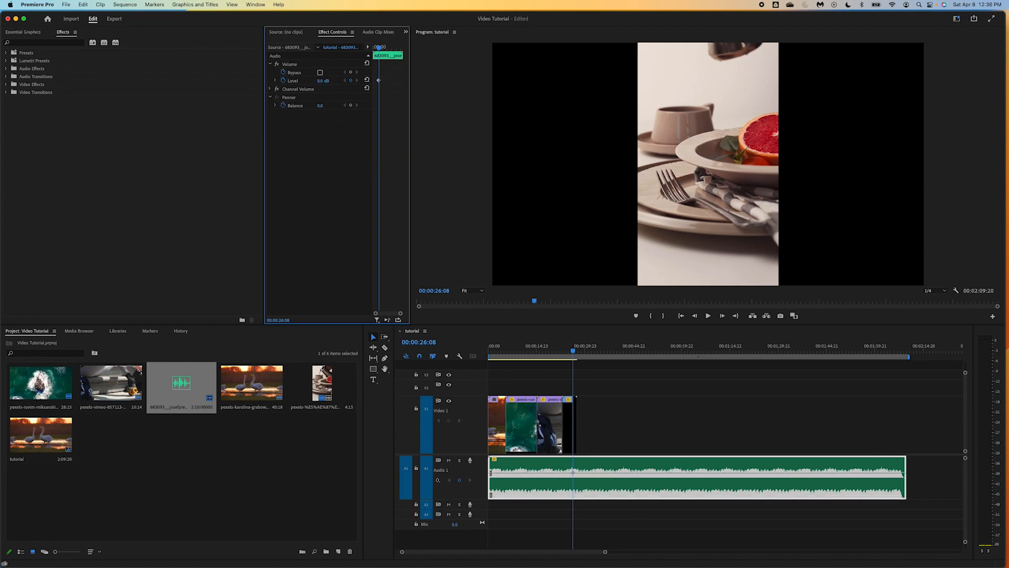
drag(326, 80, 359, 81)
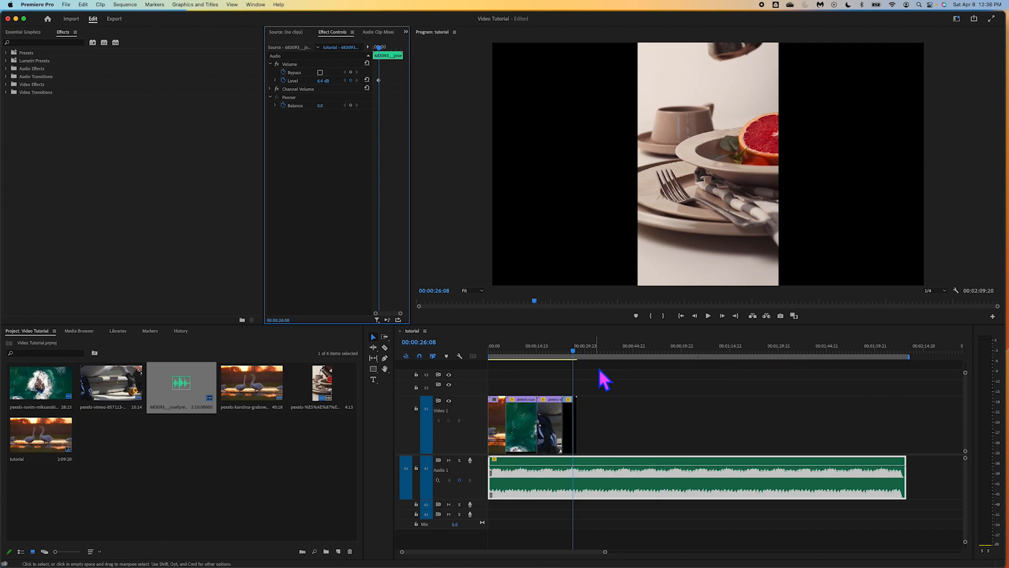
Step: Play the sequence from 00:00:21:00 to check the raised music volume on the audio meters
drag(575, 351, 558, 353)
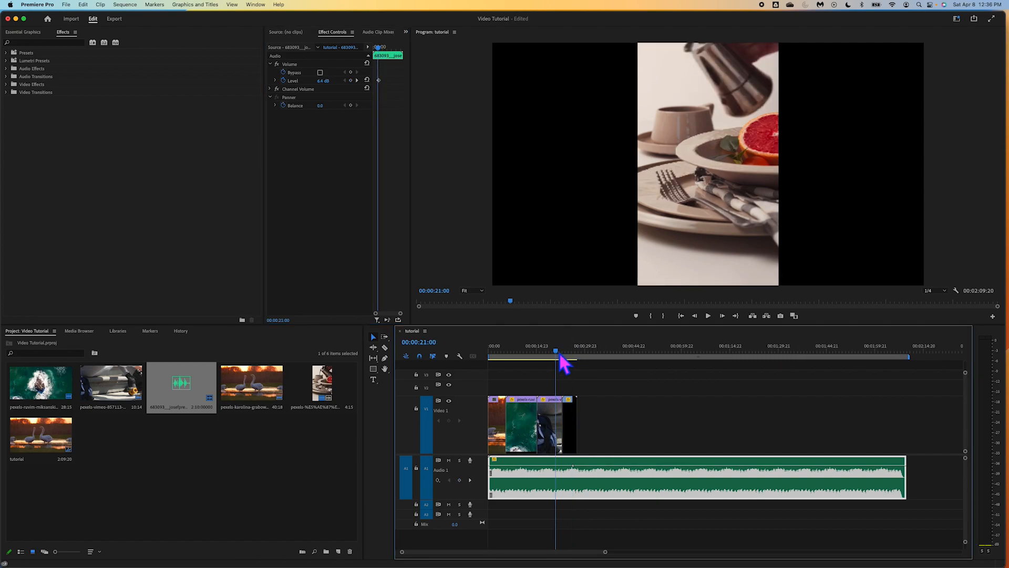
key(space)
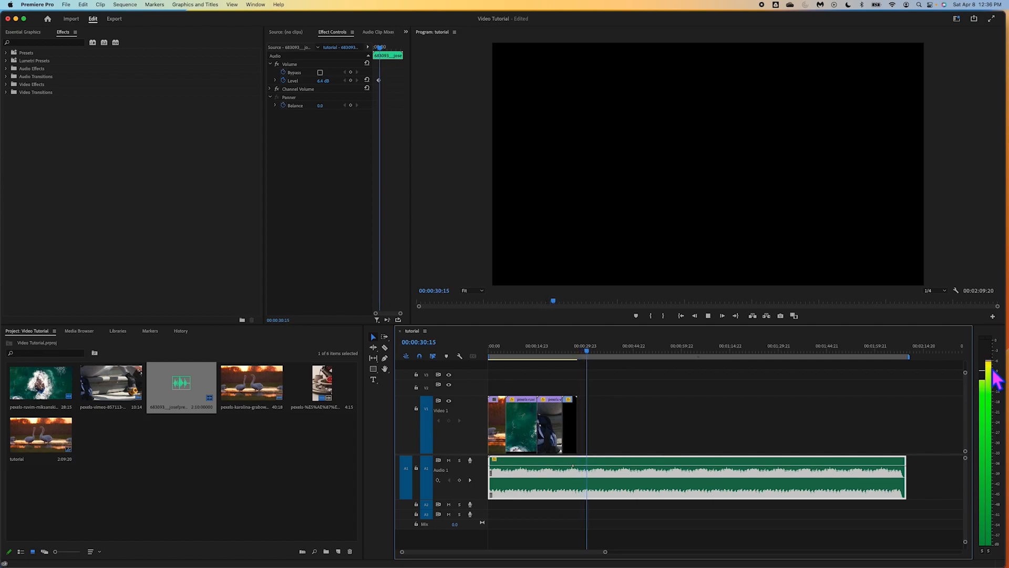
key(space)
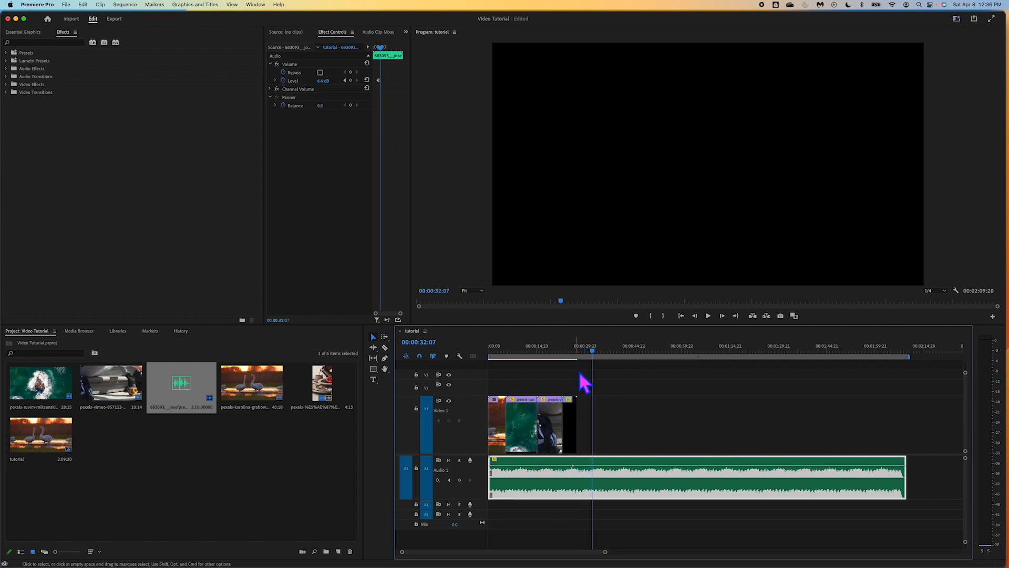
Step: Lower the music clip's volume level to -24.9 dB at 00:00:32:07 and play the section from 00:00:35:10
drag(335, 87, 287, 87)
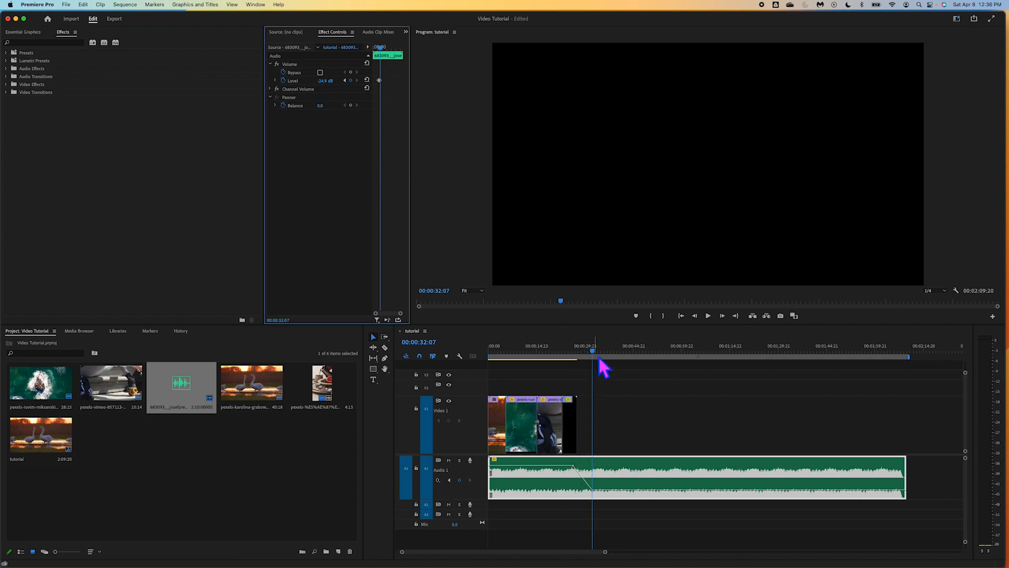
drag(597, 352, 608, 355)
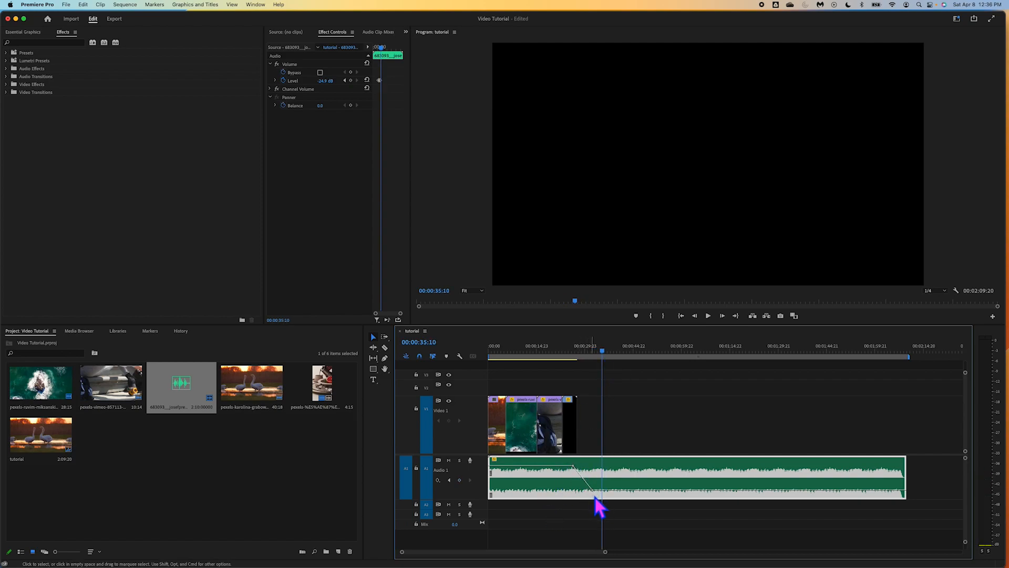
key(space)
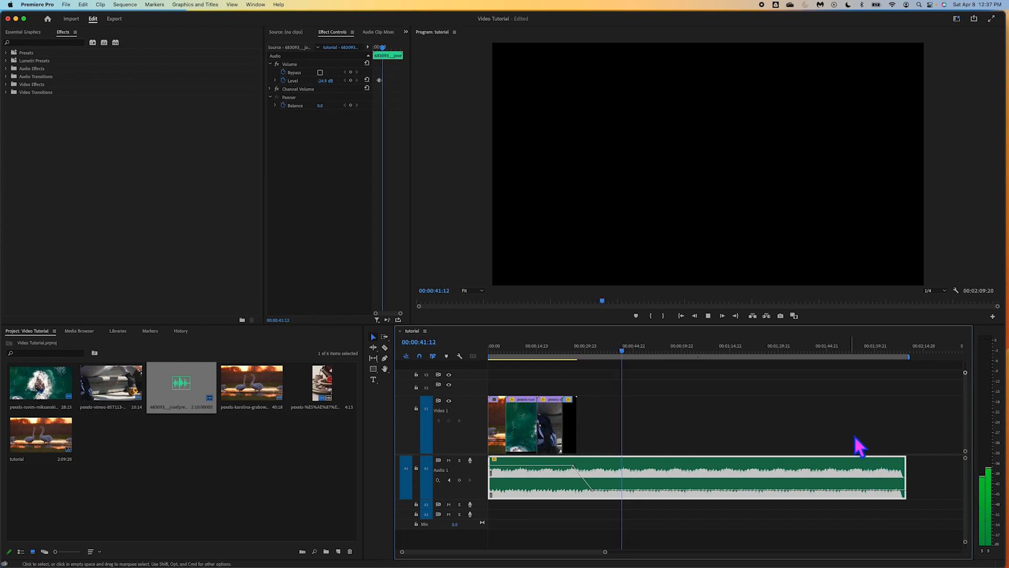
click(837, 414)
key(space)
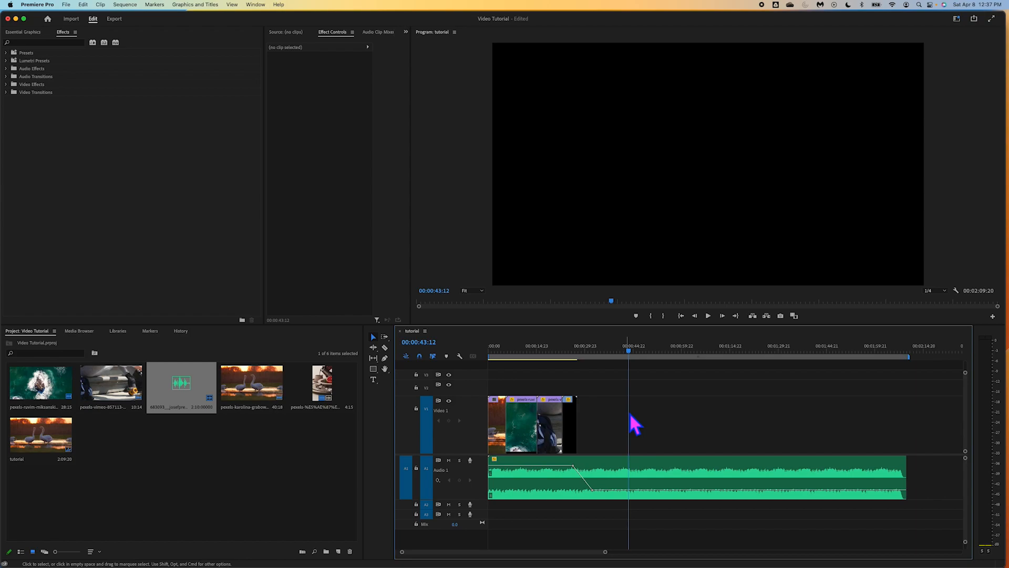
Step: Delete the volume keyframe at 00:00:26:08 from the music clip on track A1
click(604, 472)
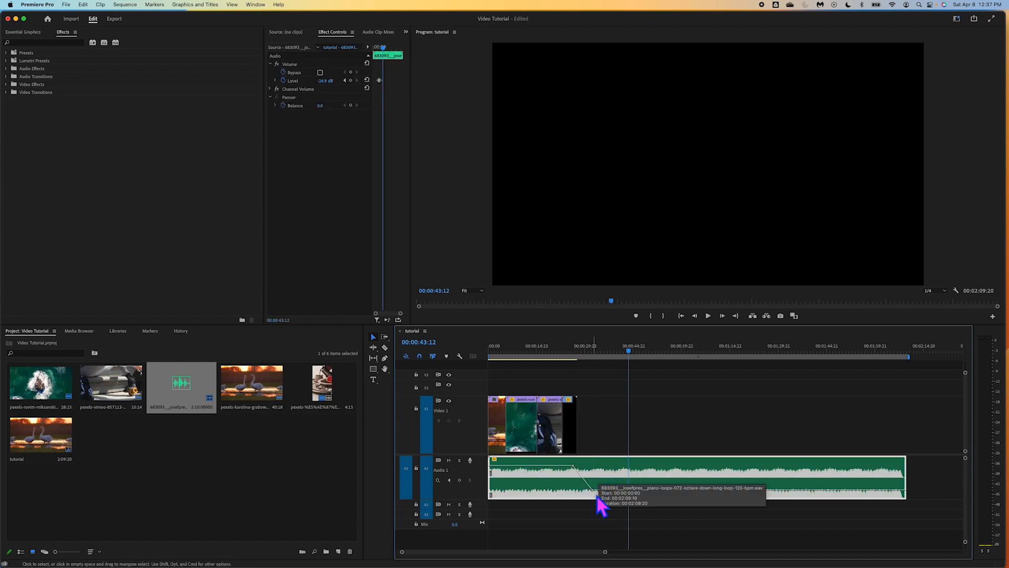
click(648, 415)
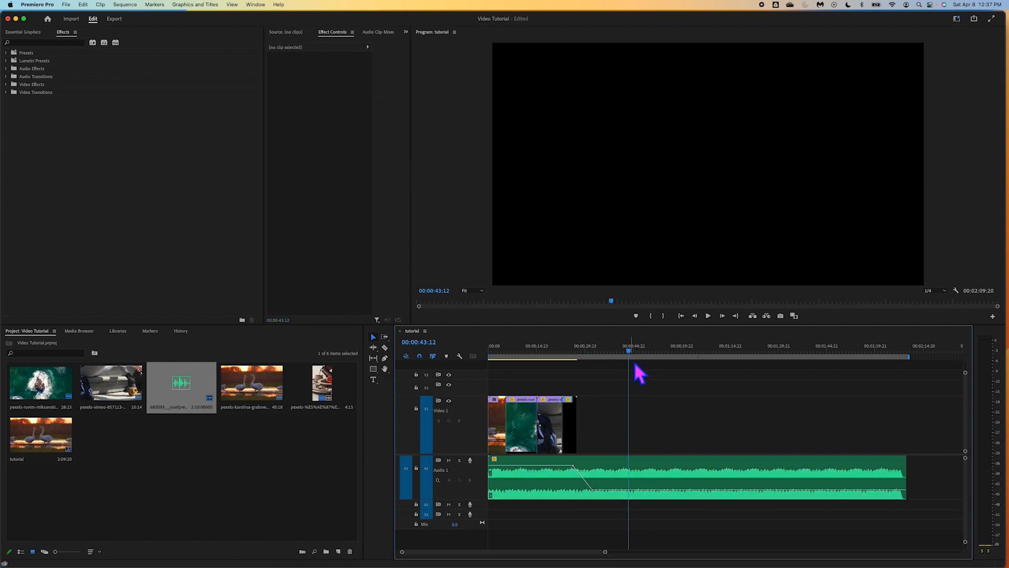
drag(632, 351, 631, 389)
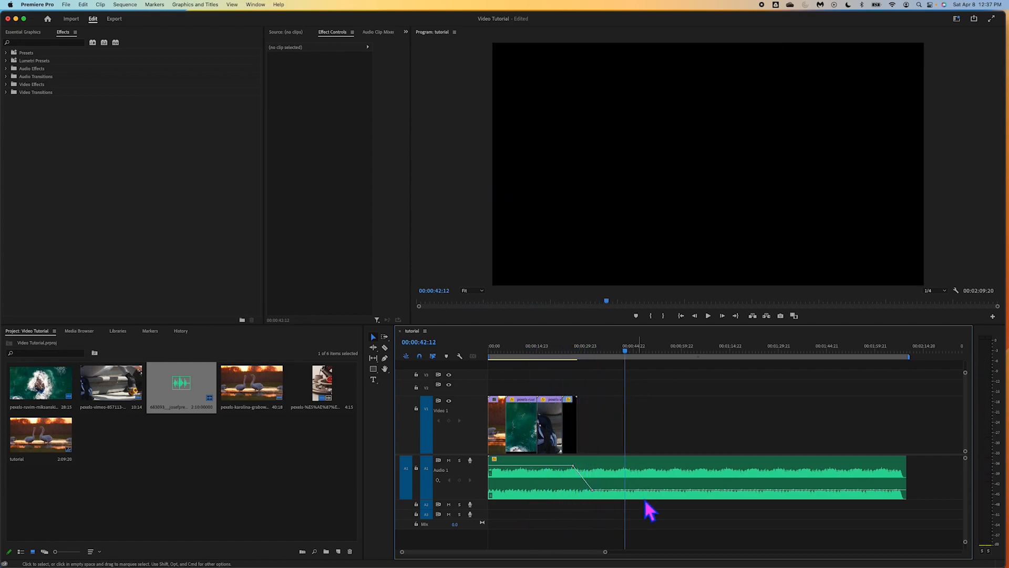
click(574, 468)
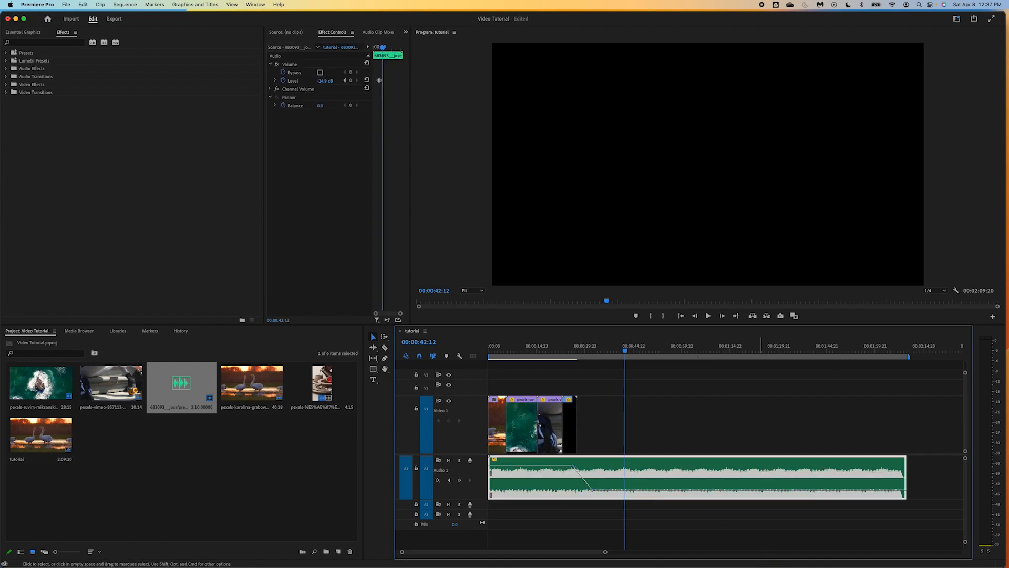
mouse_move(776, 549)
key(Delete)
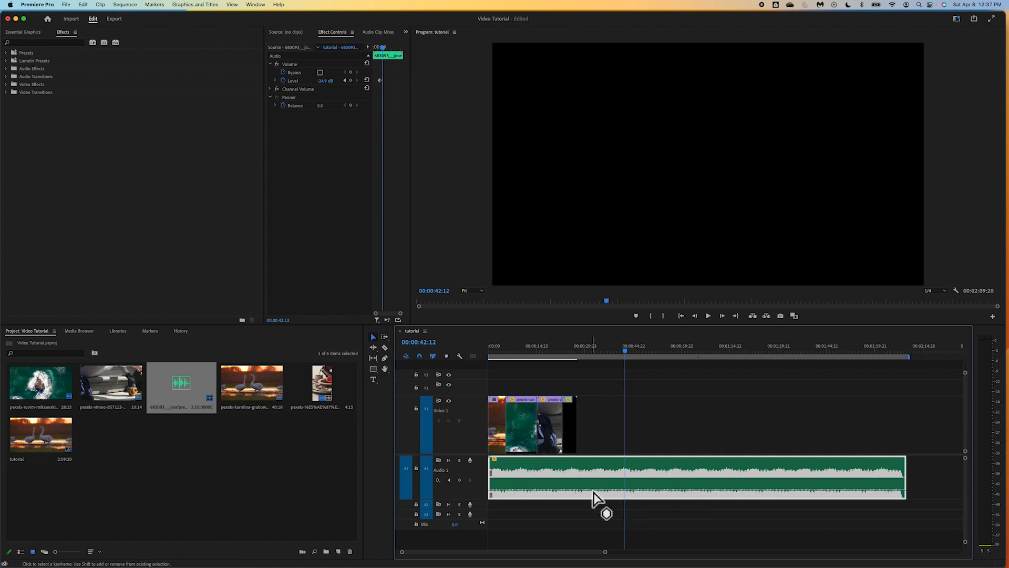
Step: Delete the remaining volume keyframe from the music clip and play the roller-skating section to check the audio
key(Delete)
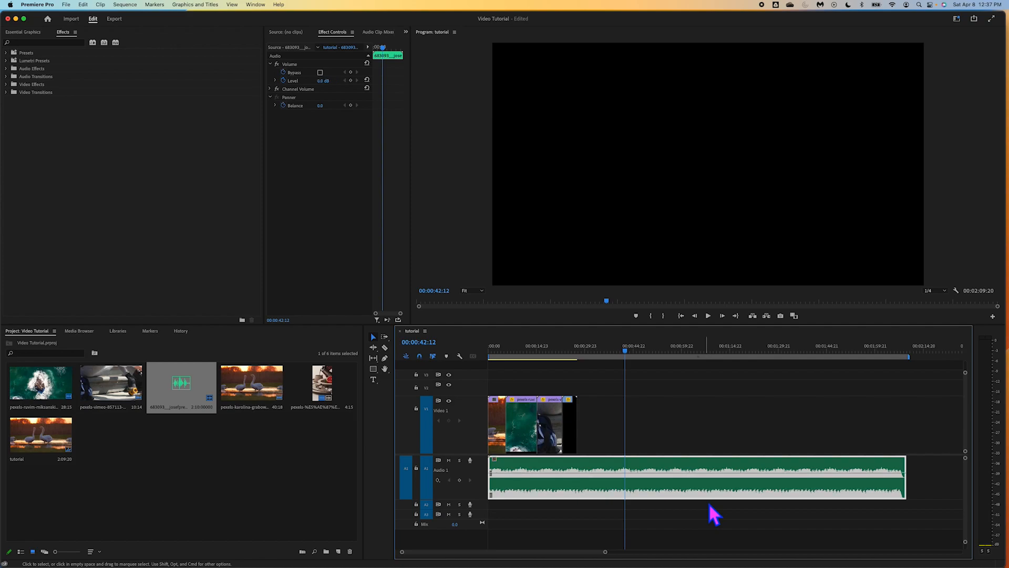
drag(627, 349, 553, 358)
key(space)
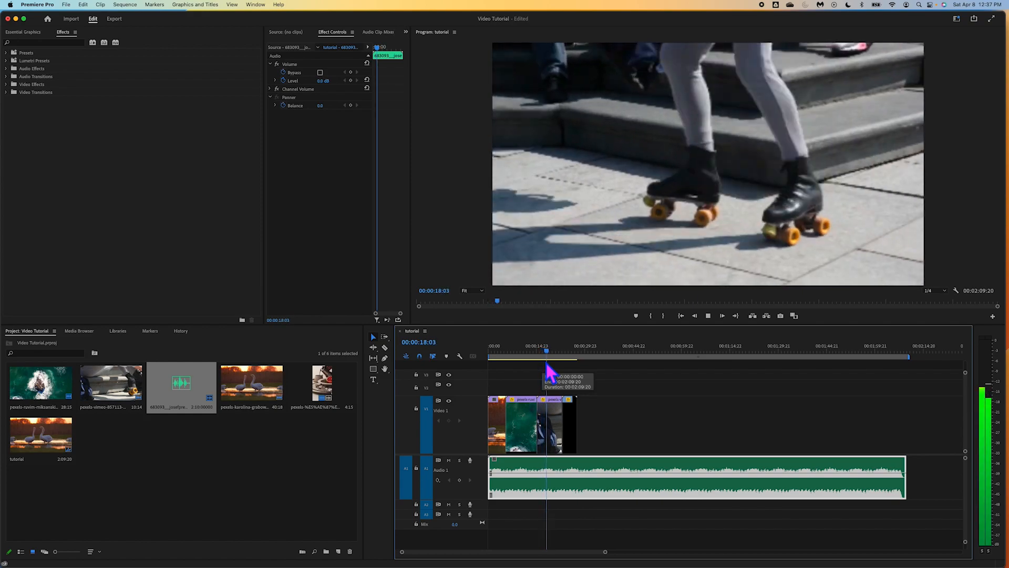
key(space)
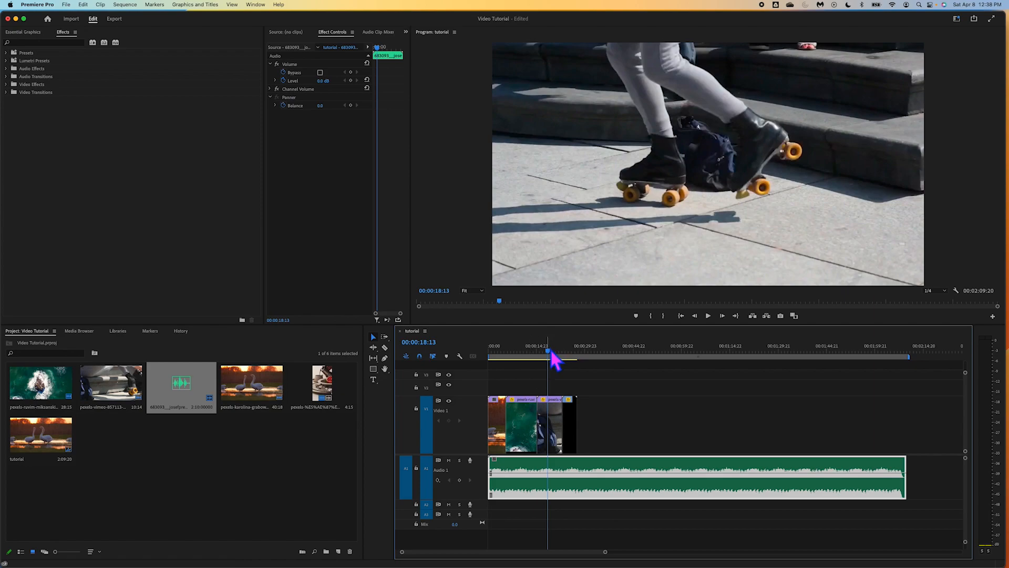
Step: Return the playhead to the sequence start and scrub across the swan clip to the first edit point
click(525, 351)
drag(516, 353, 483, 356)
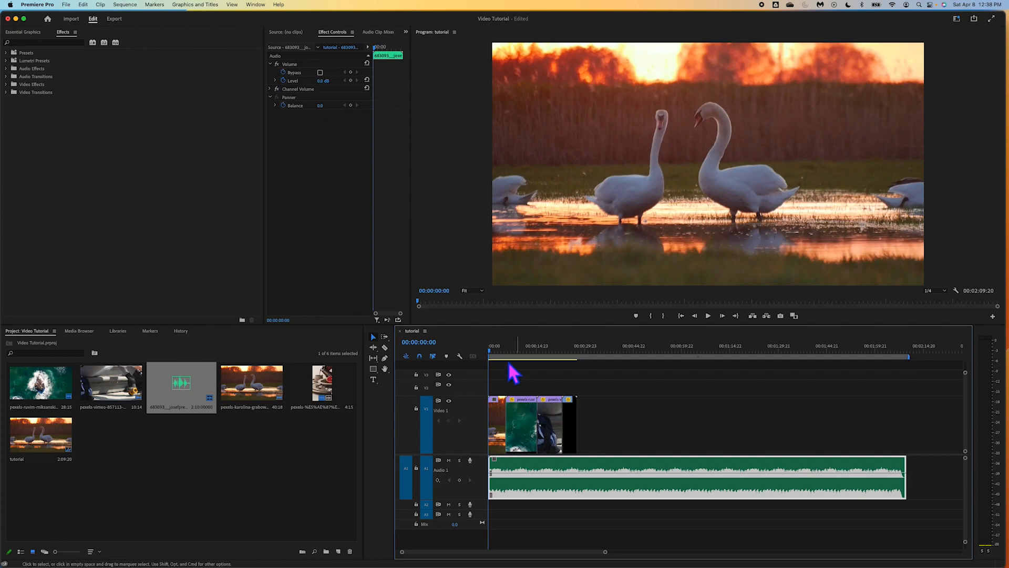
mouse_move(497, 361)
mouse_down()
mouse_move(578, 361)
mouse_move(497, 362)
mouse_move(575, 378)
mouse_move(506, 374)
mouse_up()
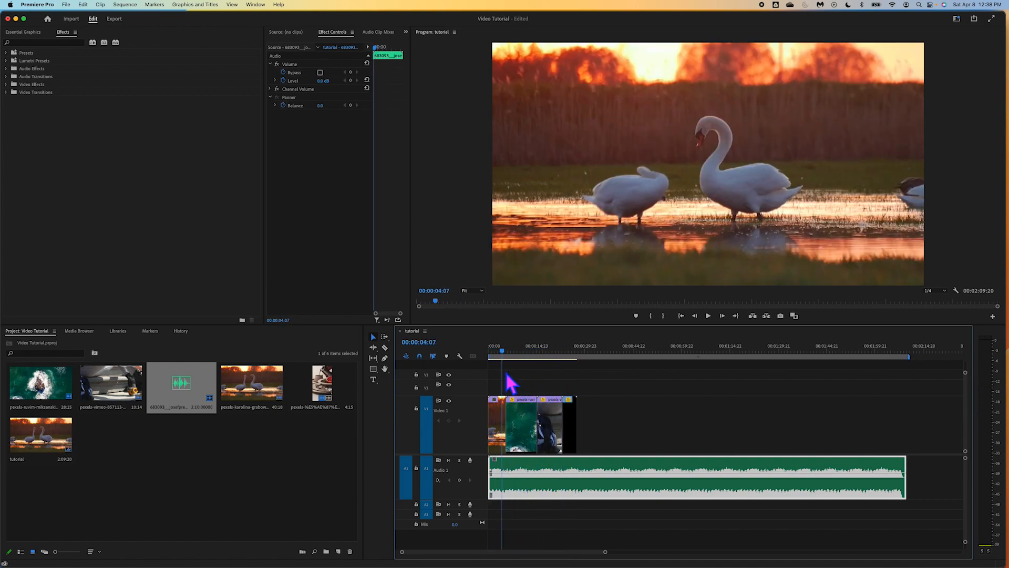
key(Home)
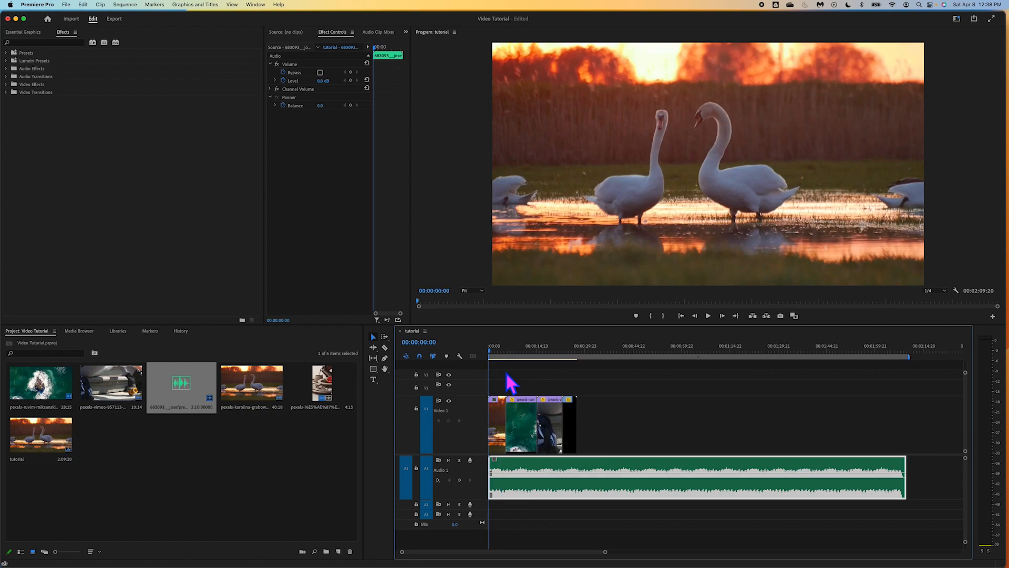
click(506, 371)
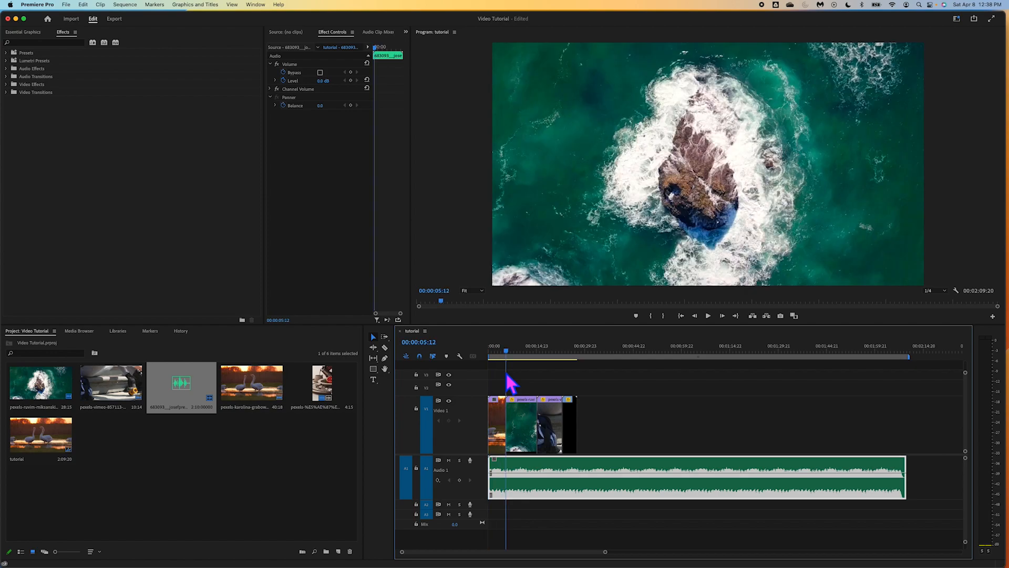
Step: Jump through the edit points to the end of the last video clip at 00:00:27:16 and split the music clip there with the Razor tool
key(Down)
key(Down)
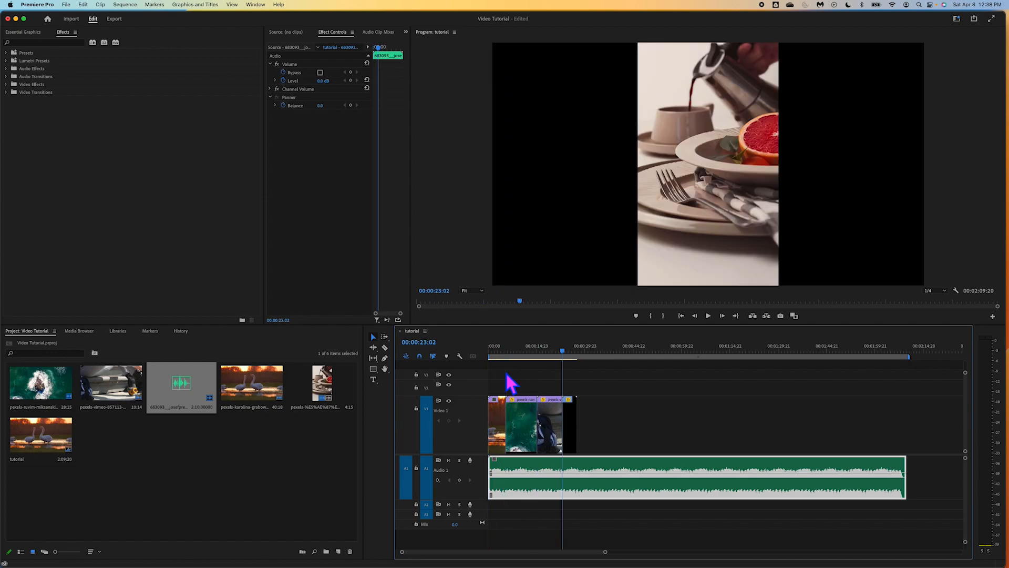
key(Up)
key(Up)
key(Up)
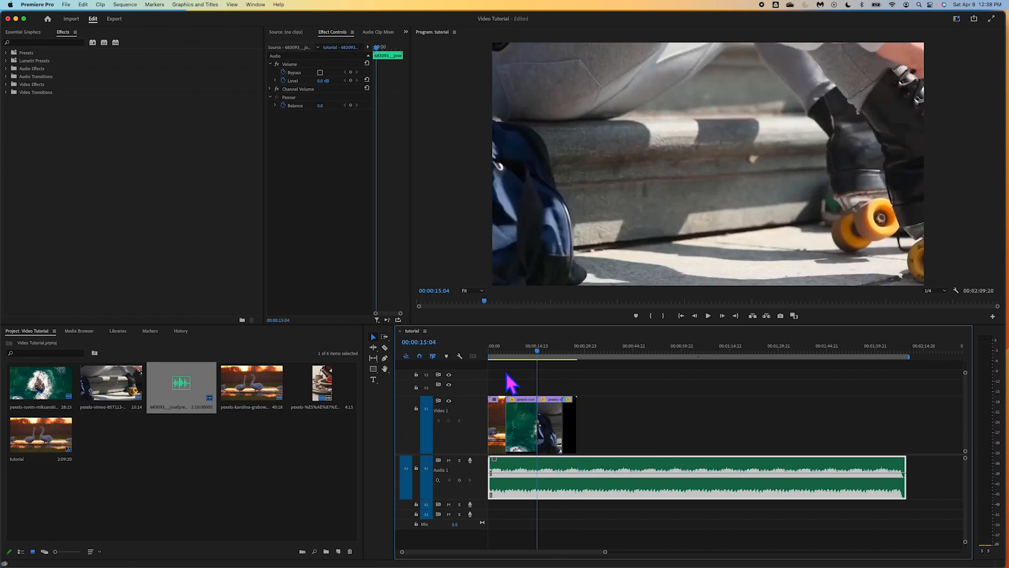
key(Down)
key(Down)
key(Down)
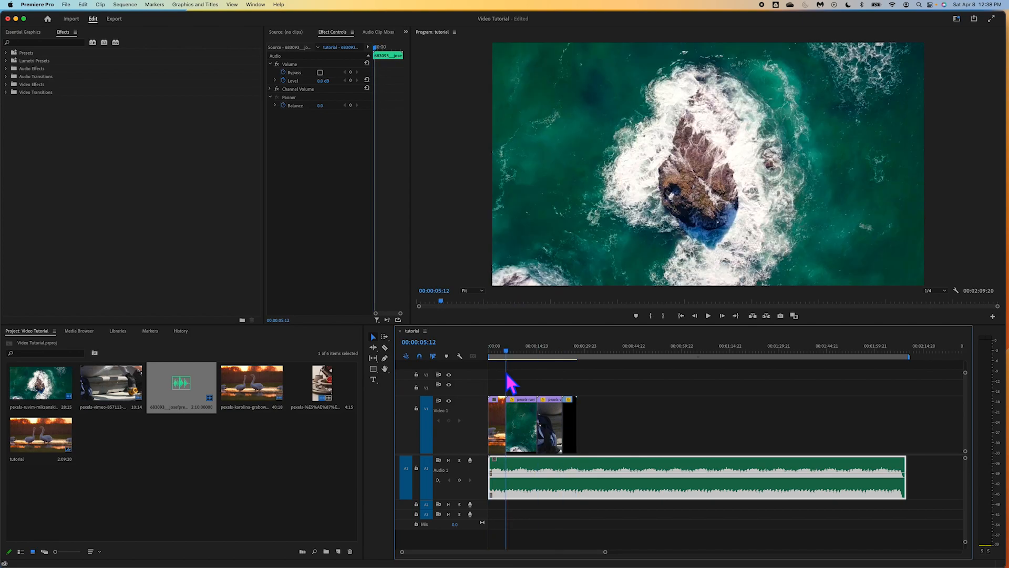
key(Down)
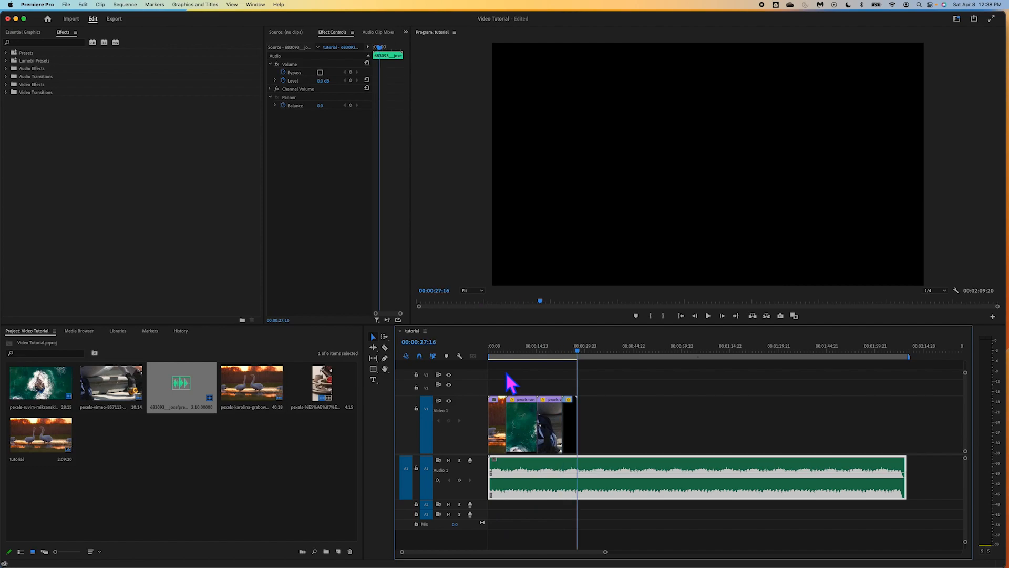
click(386, 348)
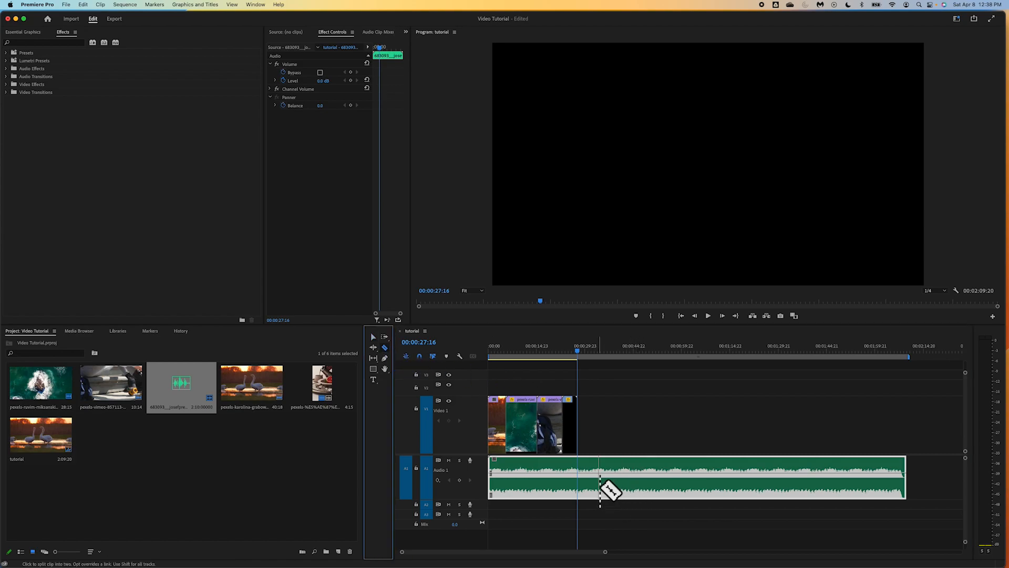
click(580, 489)
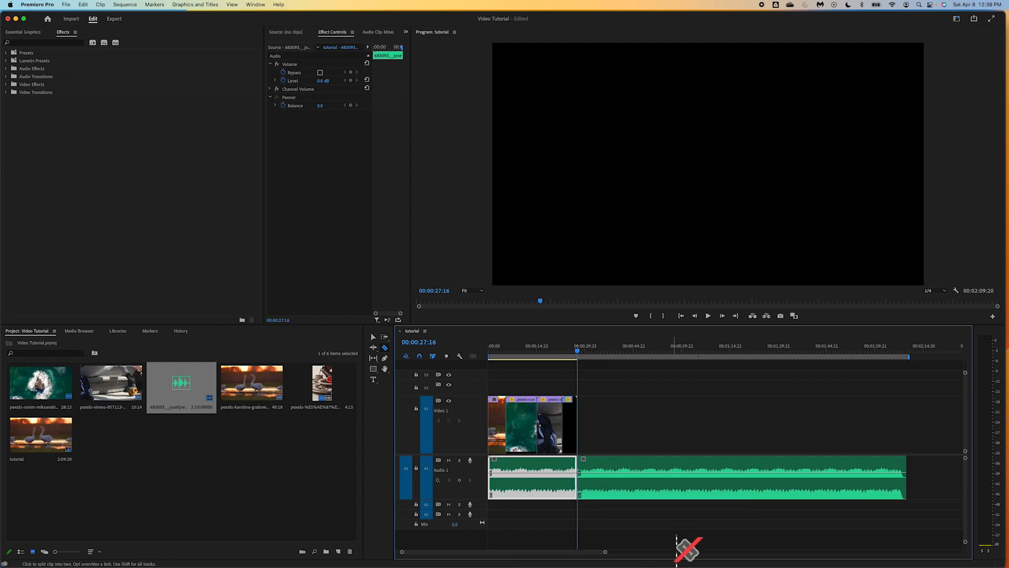
Step: Delete the section of music that extends past the video after the 00:00:27:16 cut
click(374, 339)
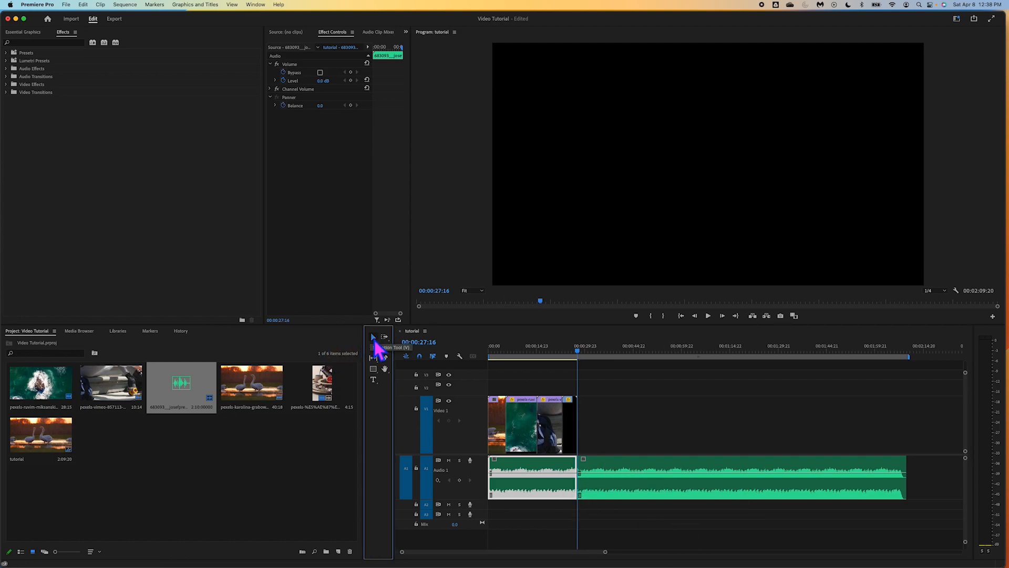
click(632, 461)
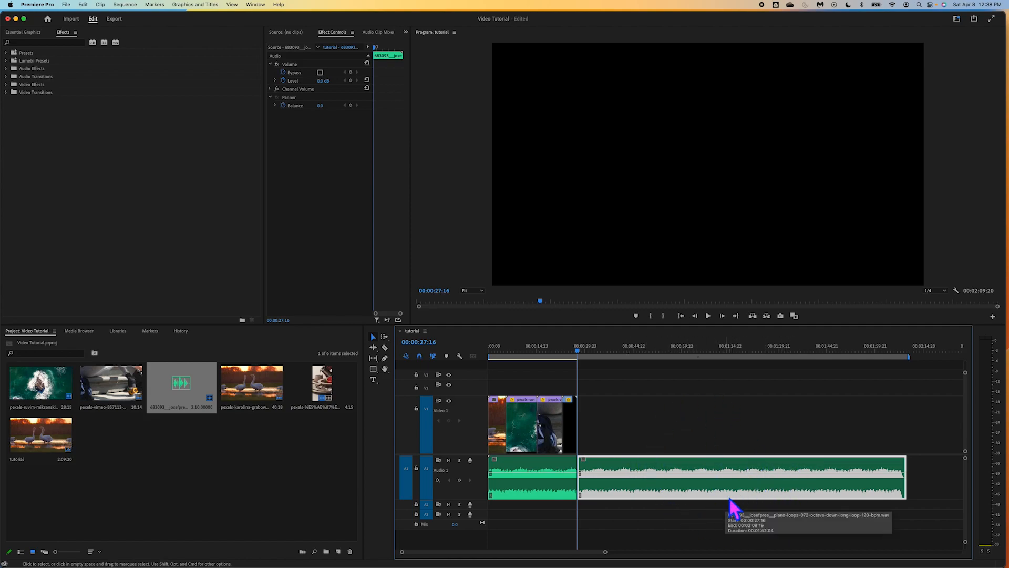
key(Delete)
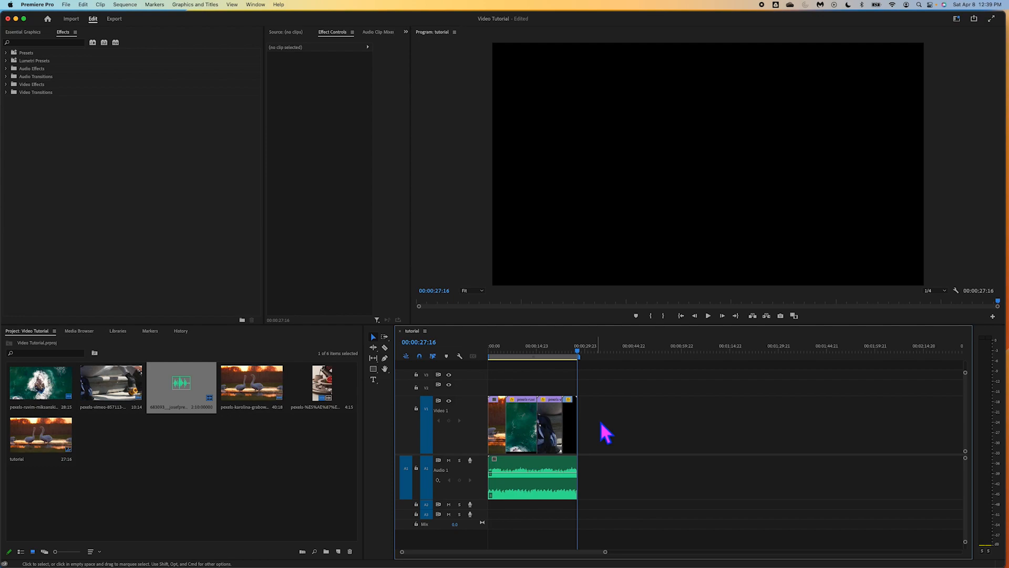
Step: Select the trimmed music clip, play part of the ocean section to check its level, and return the playhead to 00:00:05:12
click(563, 463)
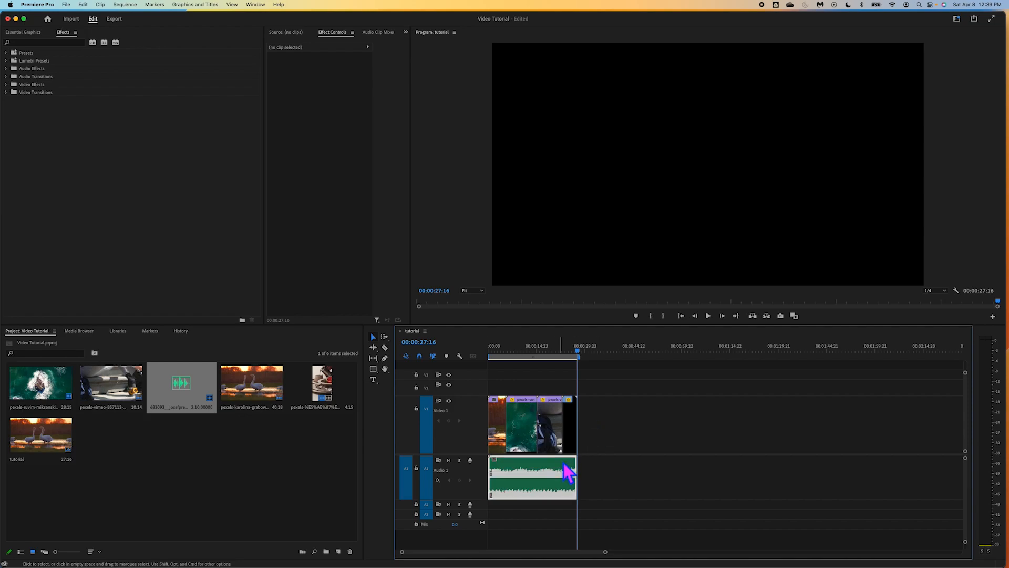
drag(582, 350, 509, 372)
key(space)
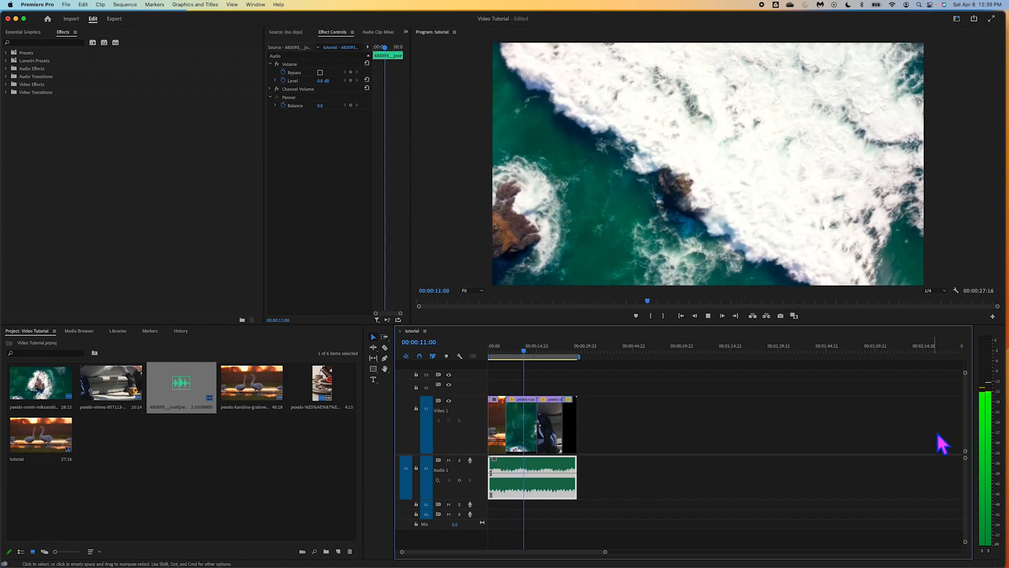
key(space)
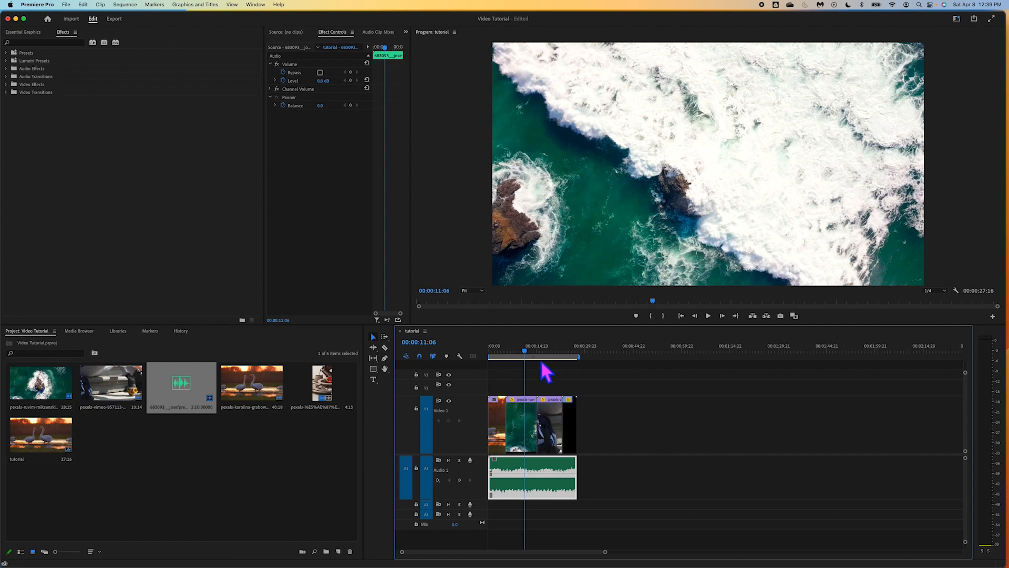
click(525, 352)
drag(530, 354, 507, 352)
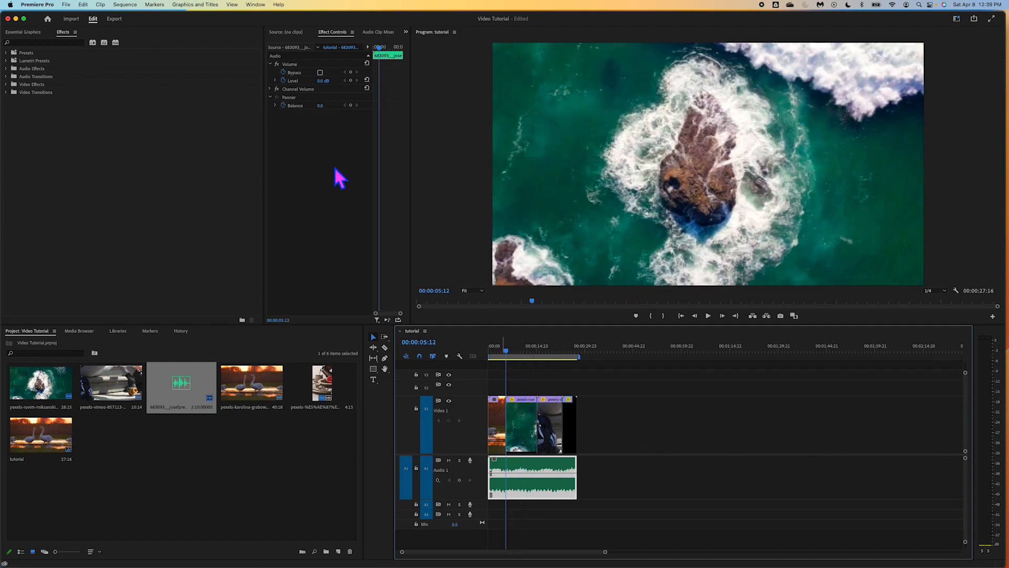
Step: Turn off keyframing for the music clip's volume level and raise the level to 3.8 dB for the whole clip
click(301, 173)
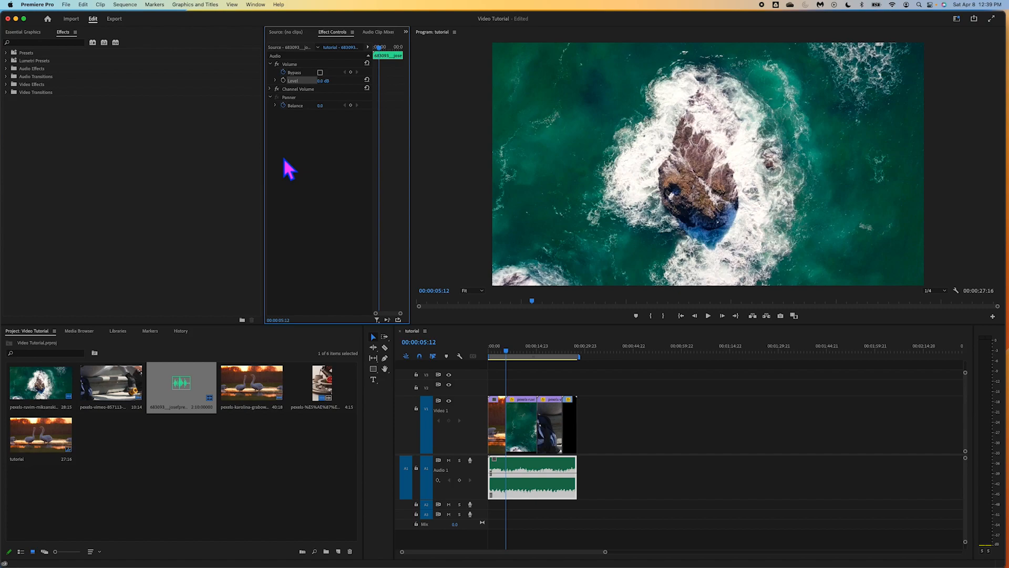
click(607, 487)
click(557, 474)
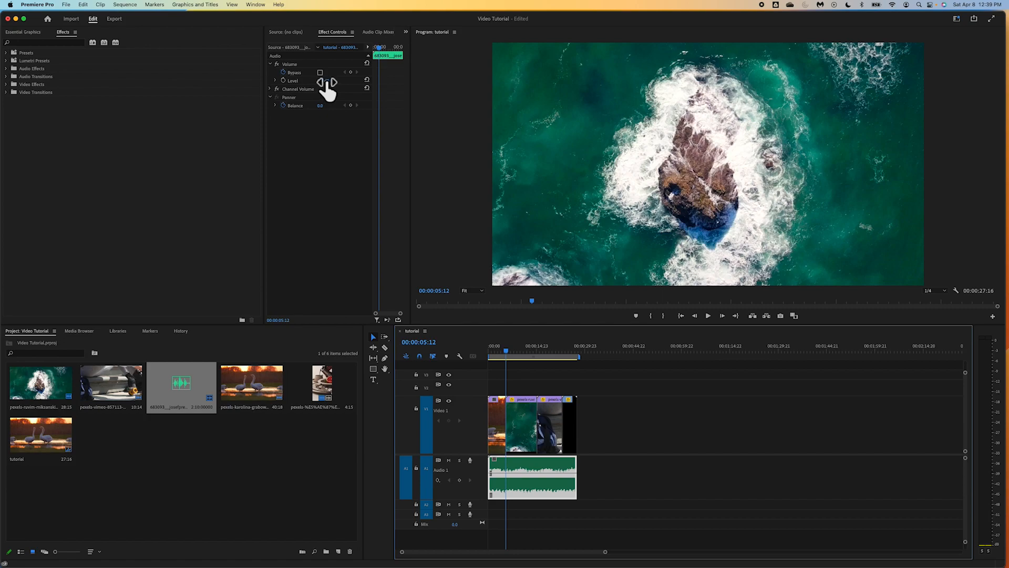
drag(326, 82, 335, 82)
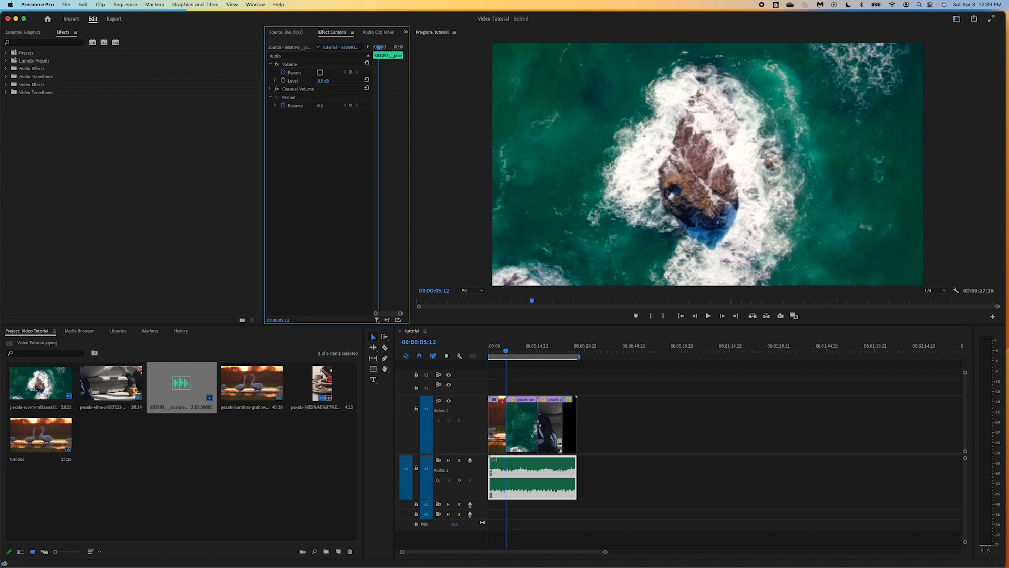
drag(335, 82, 337, 82)
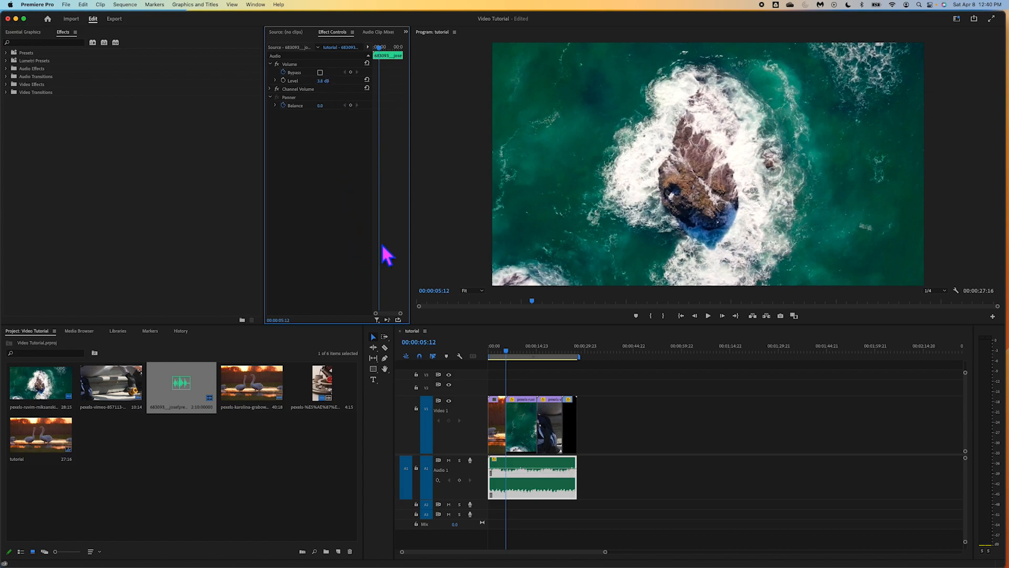
Step: Play the sequence from 00:00:05:12 to check the raised music volume, and move the playhead back to 00:00:08:10
key(space)
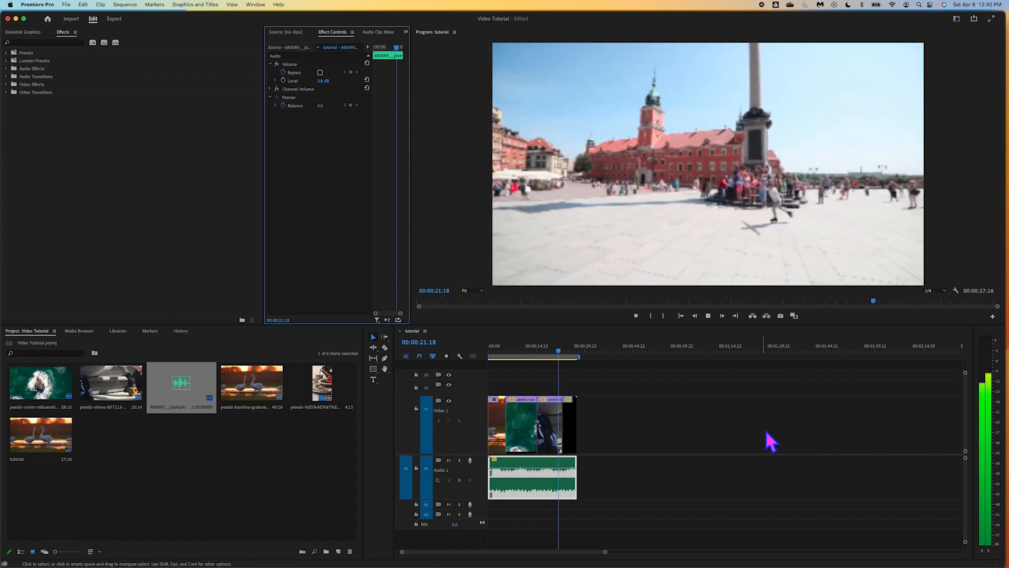
click(766, 430)
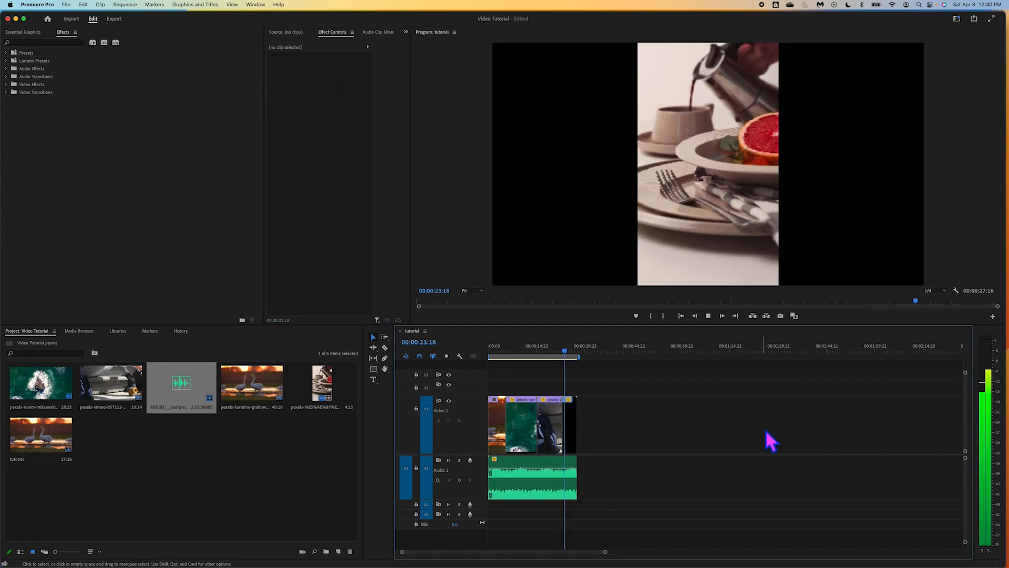
key(space)
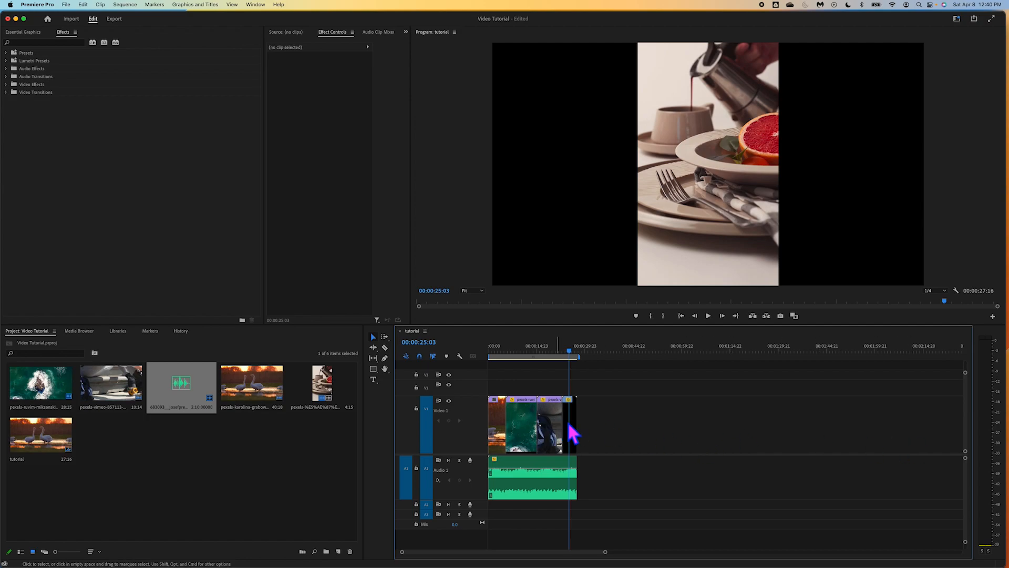
drag(575, 352, 519, 364)
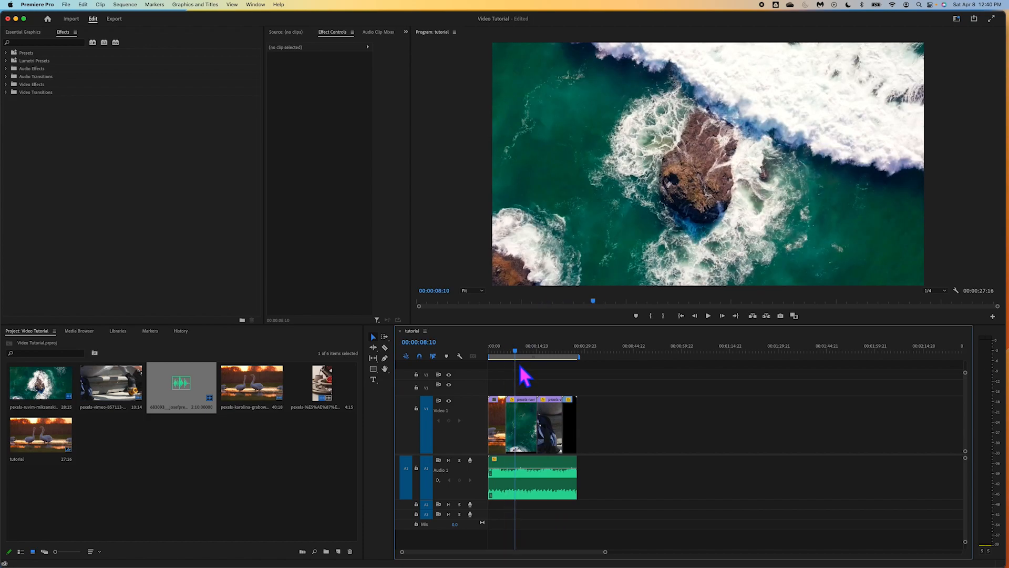
click(553, 487)
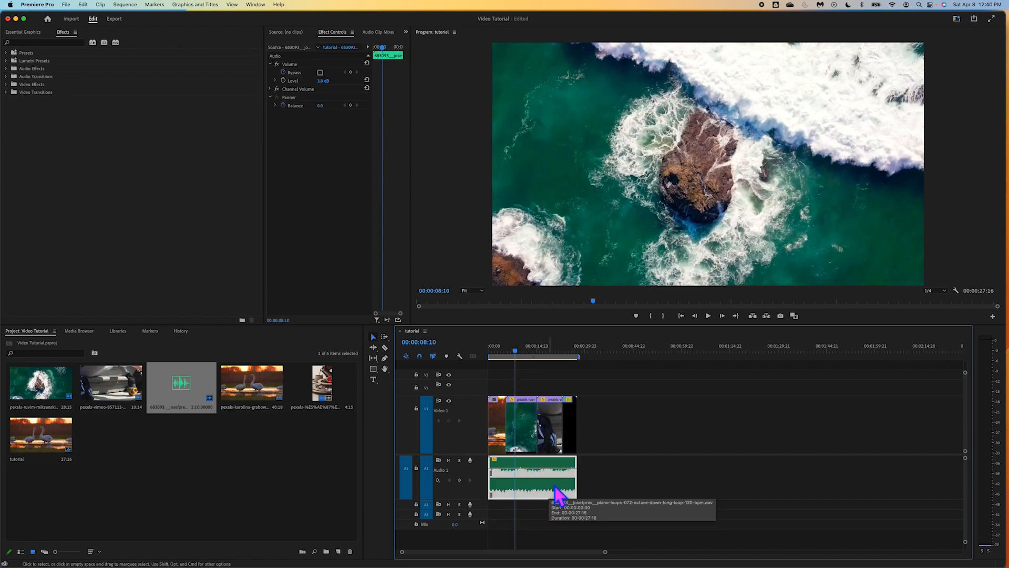
click(645, 481)
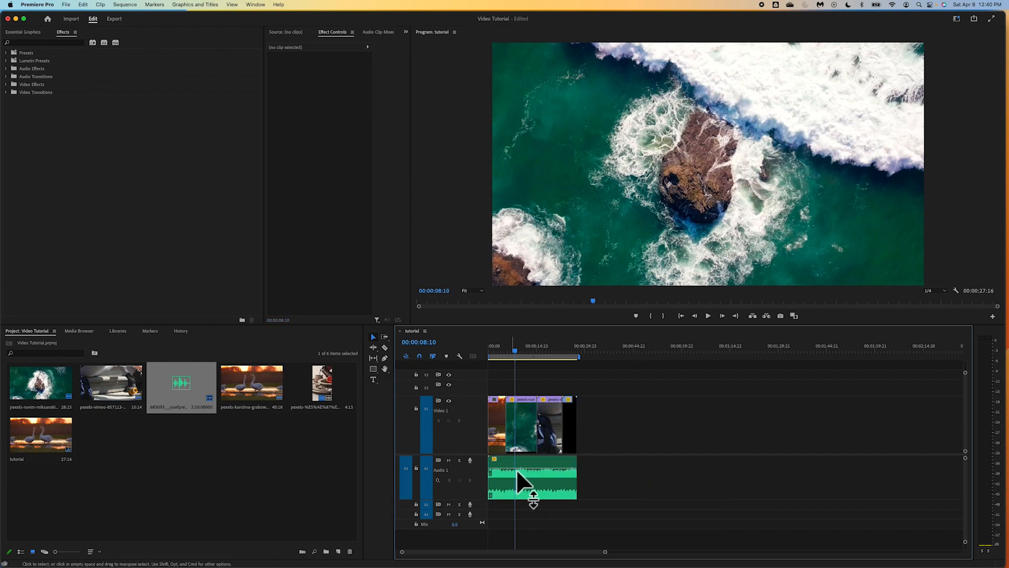
click(525, 483)
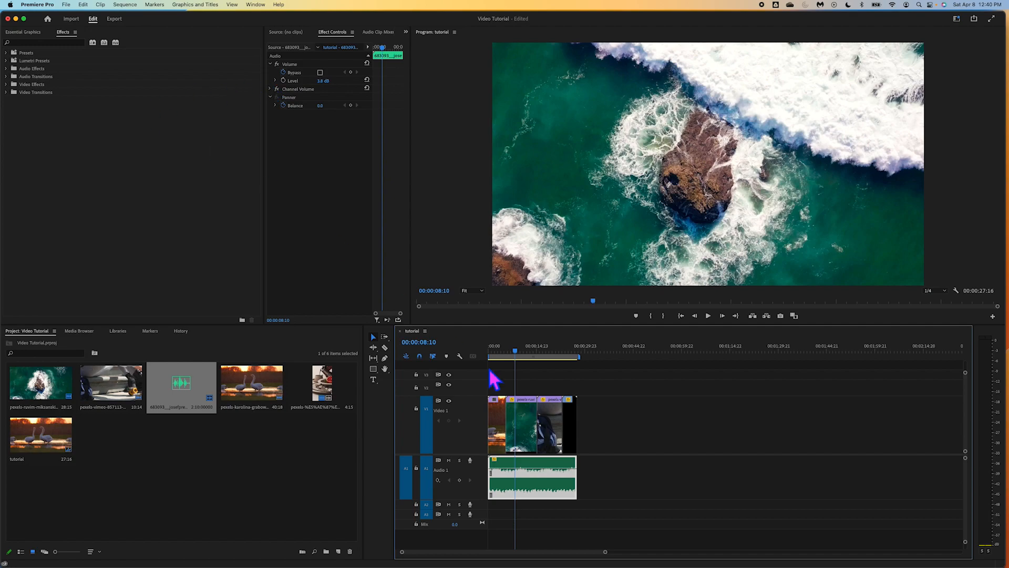
click(643, 414)
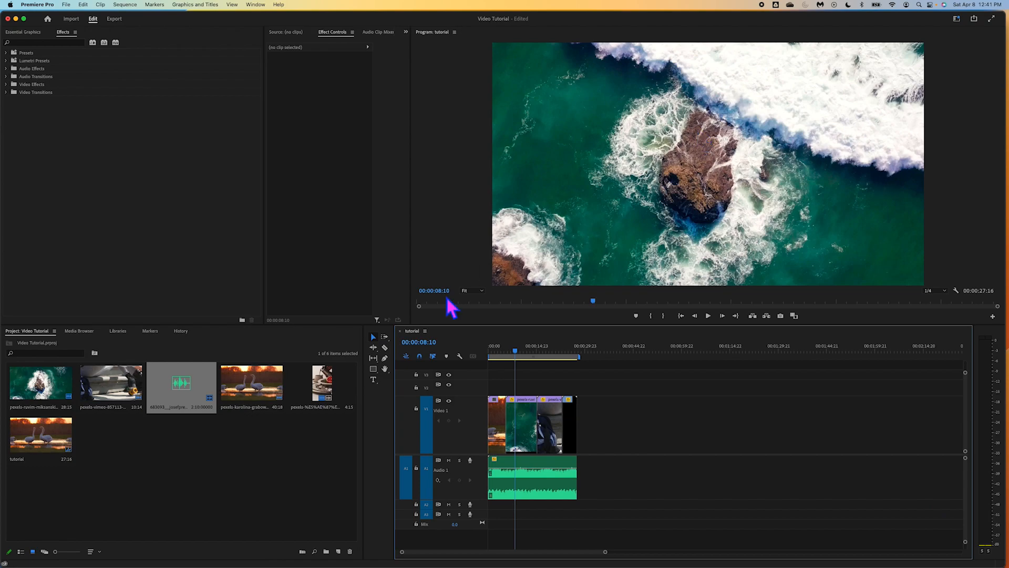
Step: Move the playhead to 00:00:25:07, zoom in on the timeline and reduce the height of the Video 1 track
drag(521, 348, 573, 365)
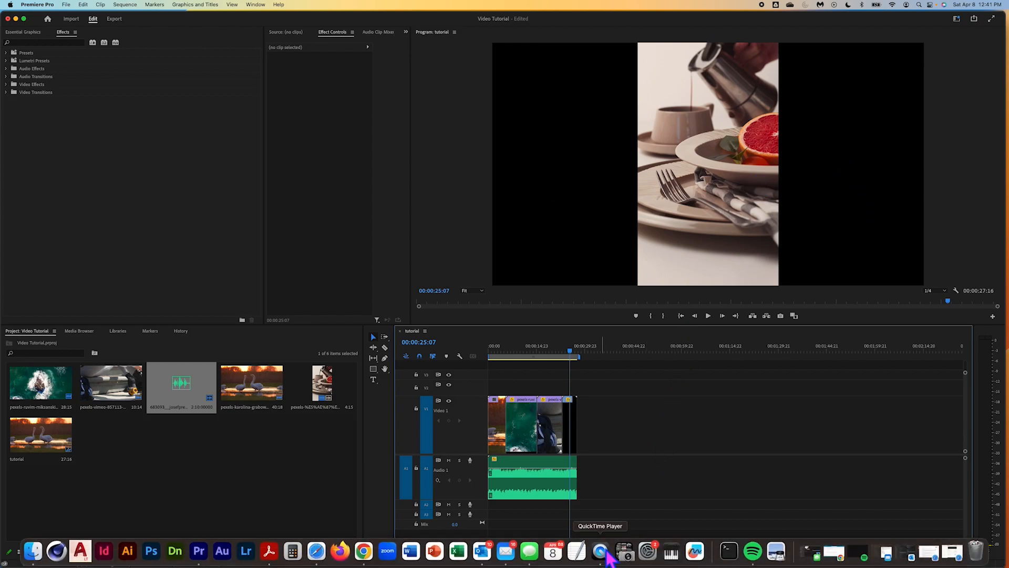
drag(605, 552, 570, 556)
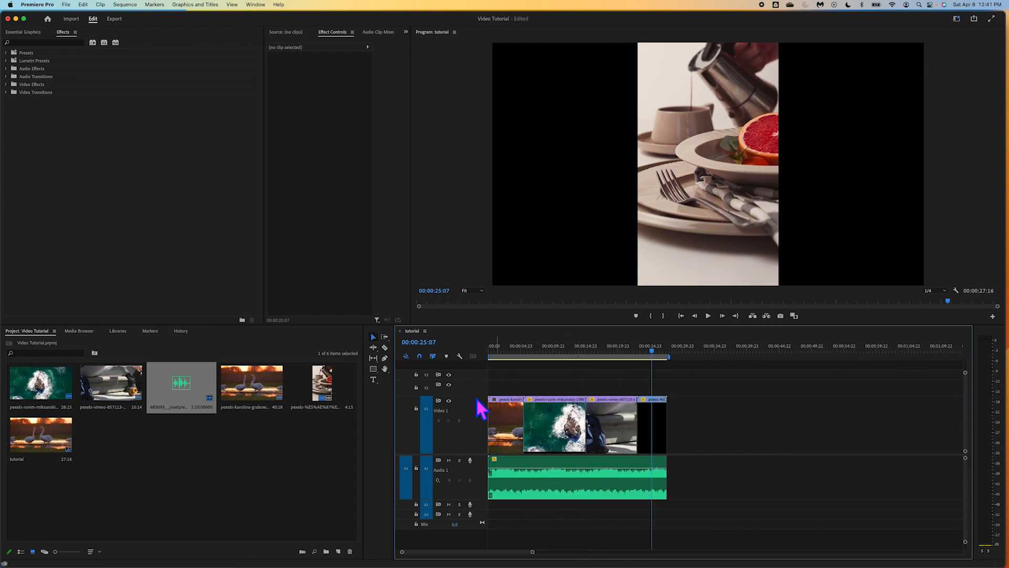
drag(480, 396, 480, 430)
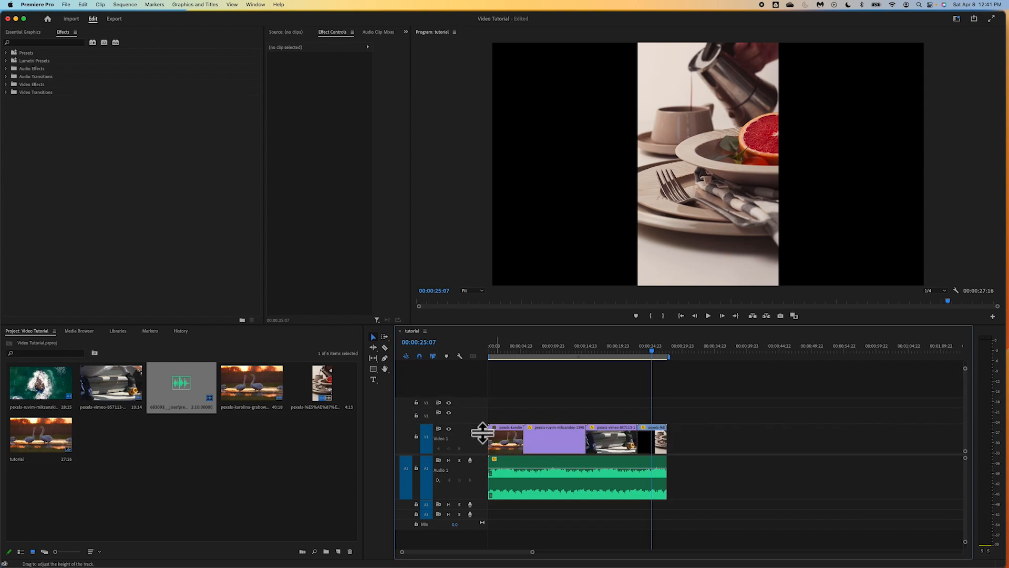
Step: Duplicate the vertical coffee clip at the end of the sequence and place the copy on Video 2 directly above the original
click(664, 444)
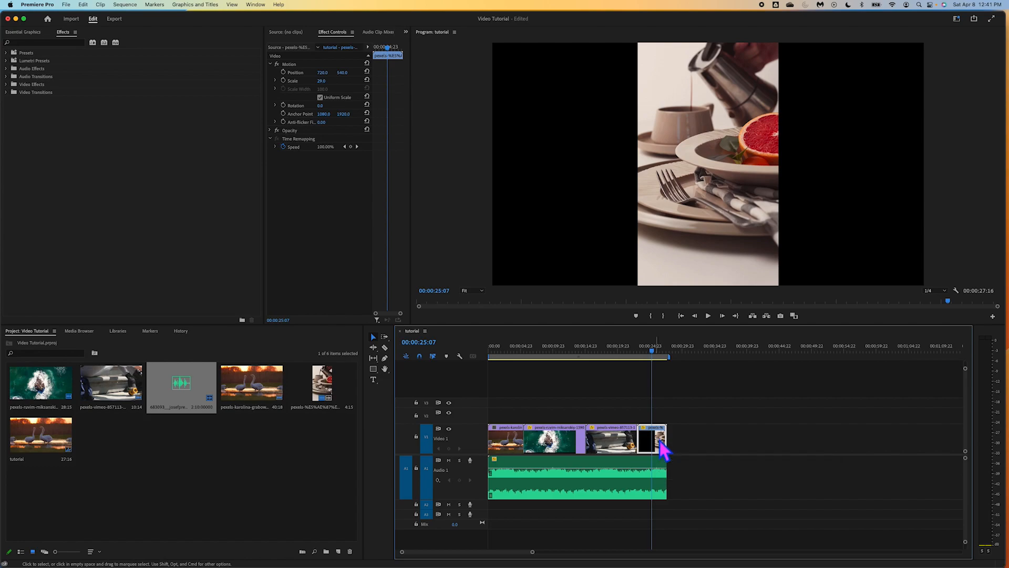
click(652, 351)
drag(657, 357, 707, 361)
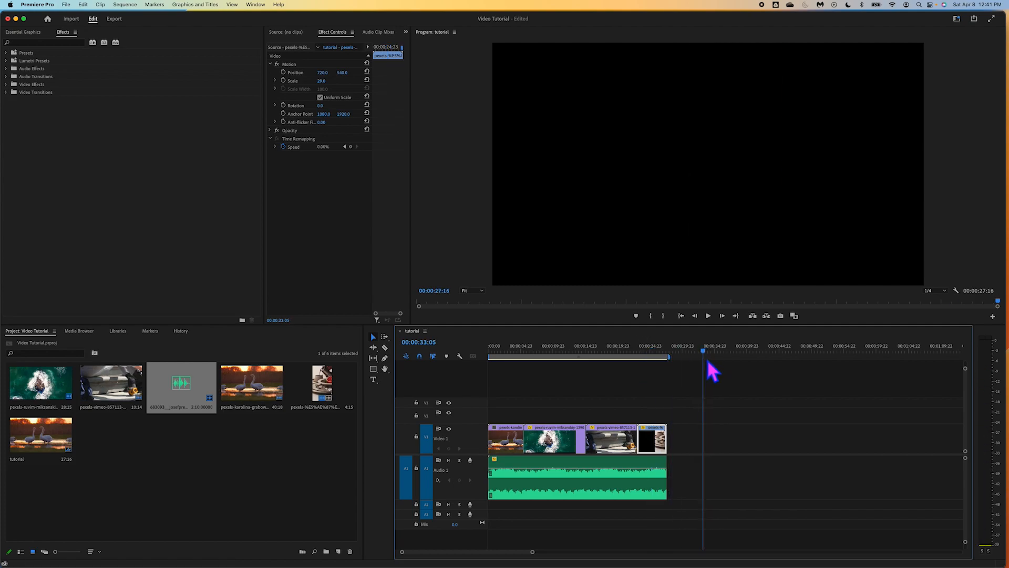
key(super+v)
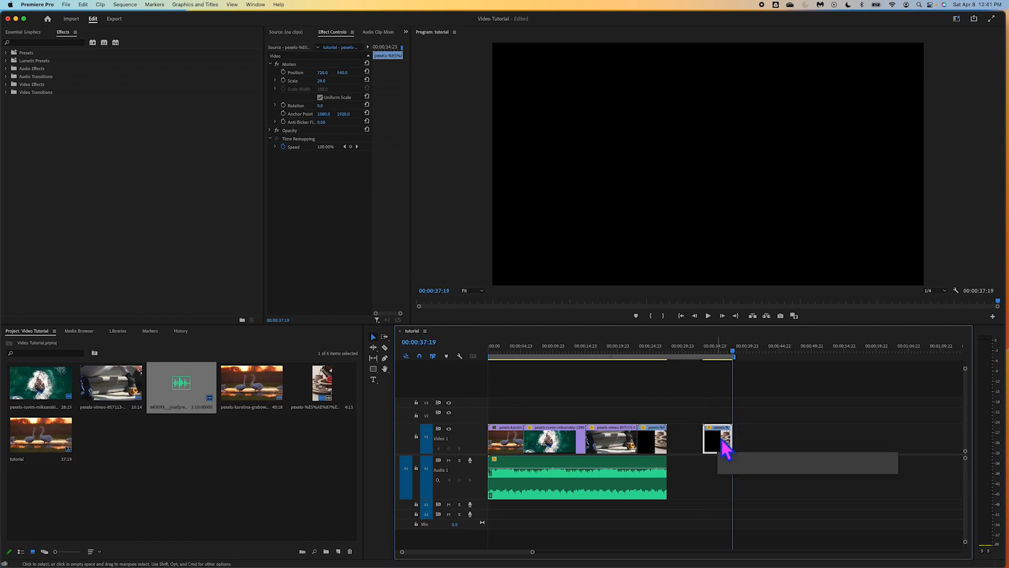
drag(726, 447, 652, 415)
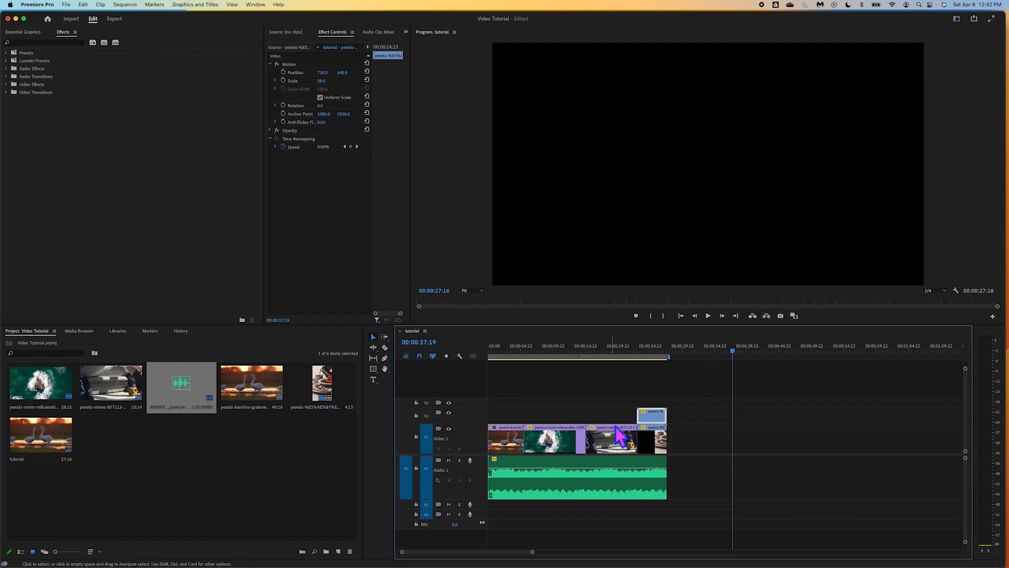
Step: Move the playhead to 00:00:24:12 over the stacked coffee clips and set the program preview zoom to 25%
click(653, 451)
click(656, 418)
drag(737, 350, 651, 360)
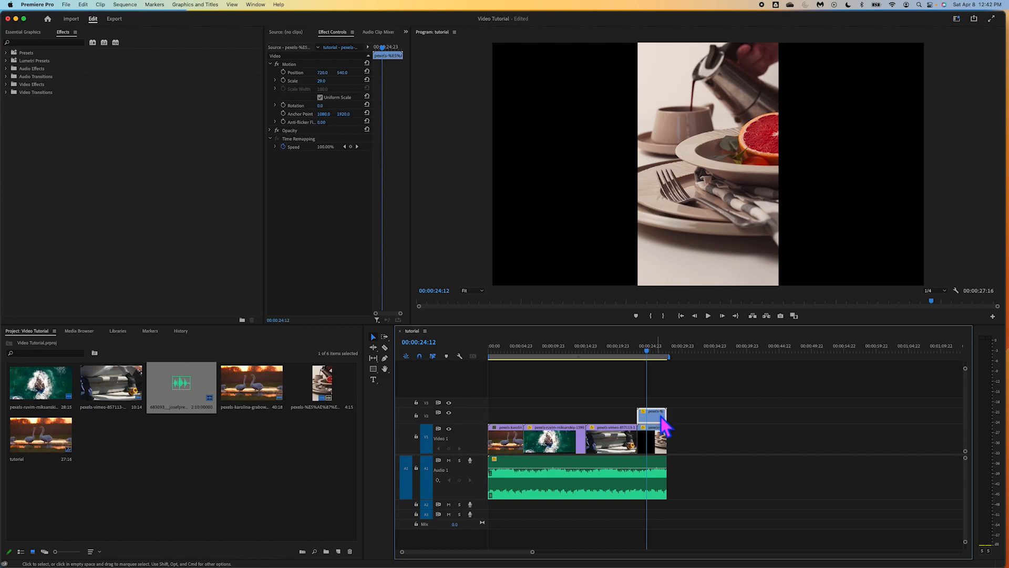
click(478, 291)
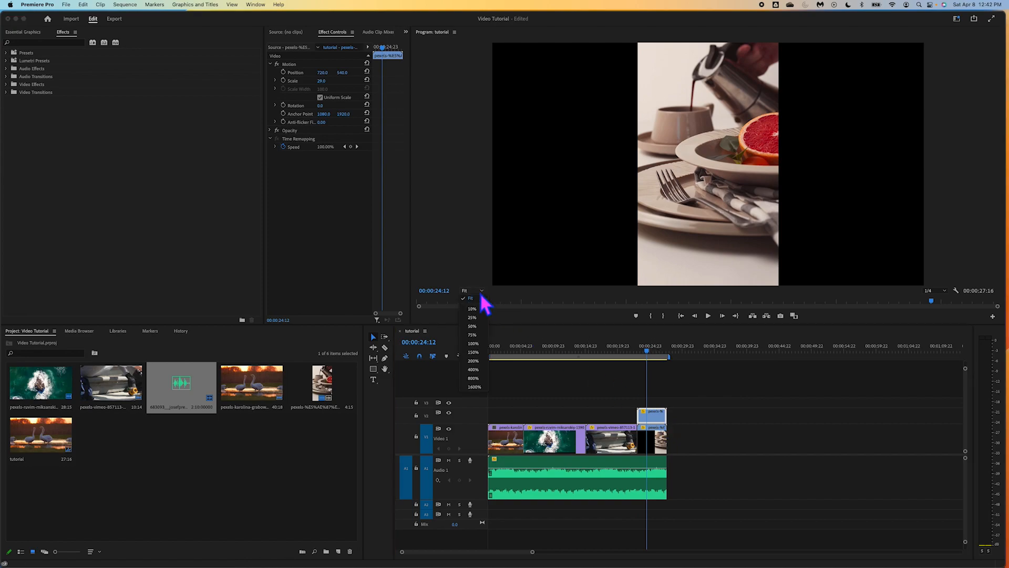
click(480, 326)
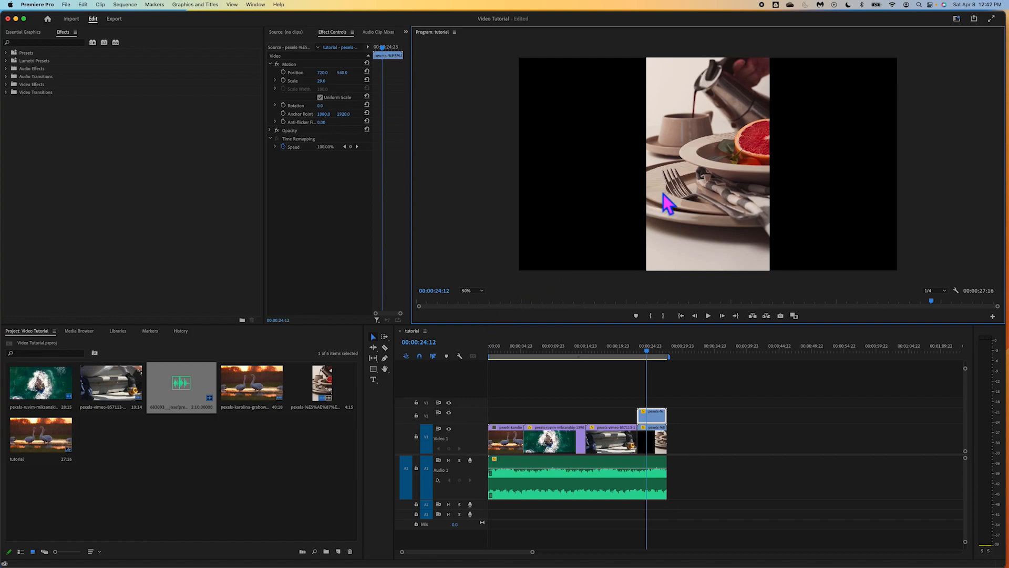
click(478, 291)
click(478, 318)
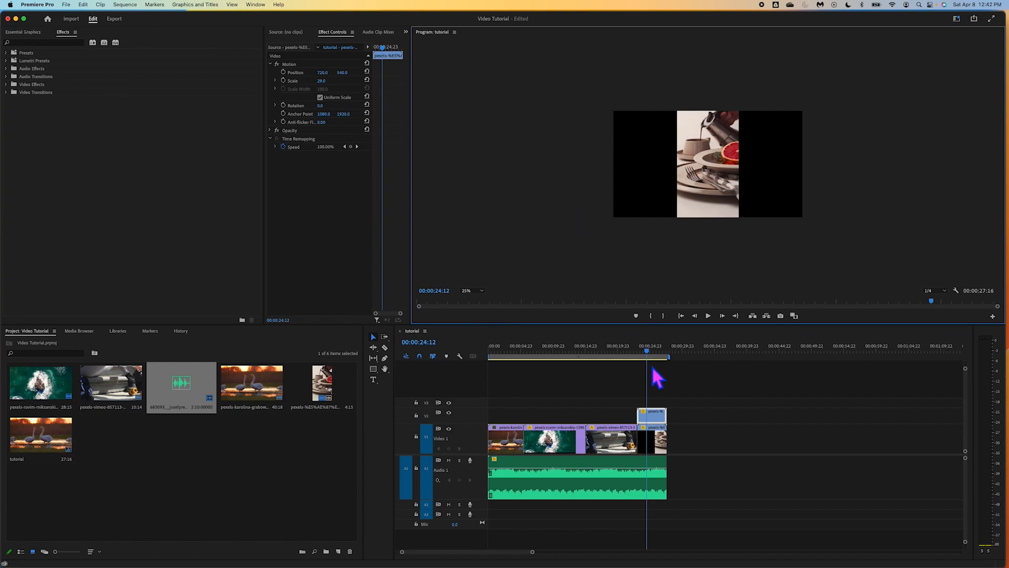
click(704, 430)
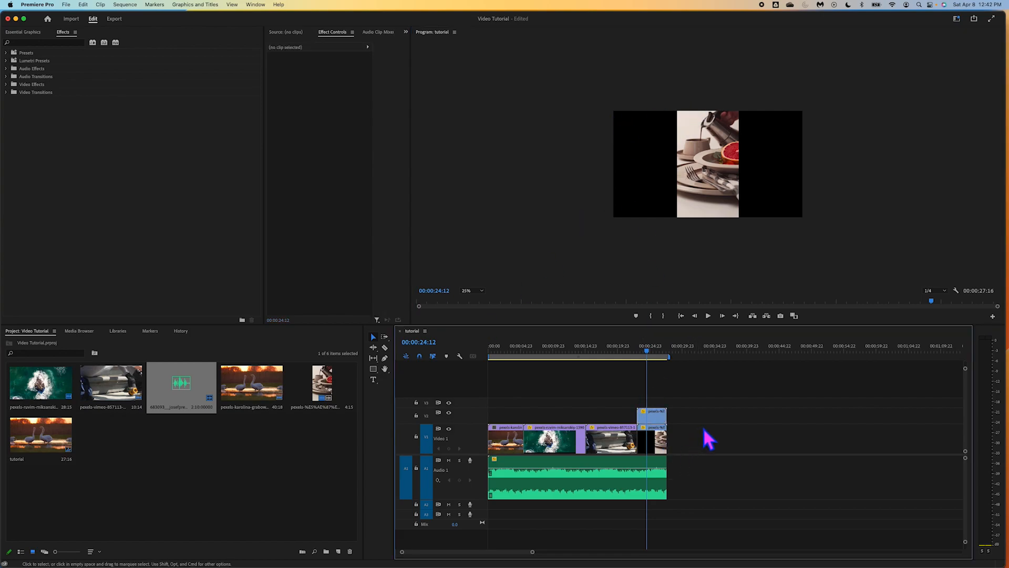
click(660, 417)
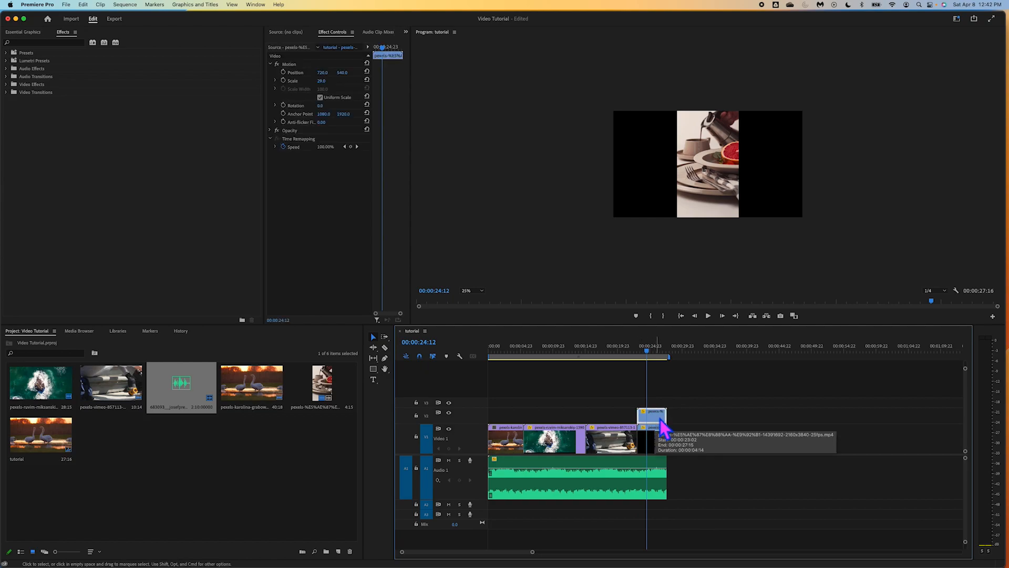
click(325, 81)
drag(324, 81, 604, 415)
key(super+z)
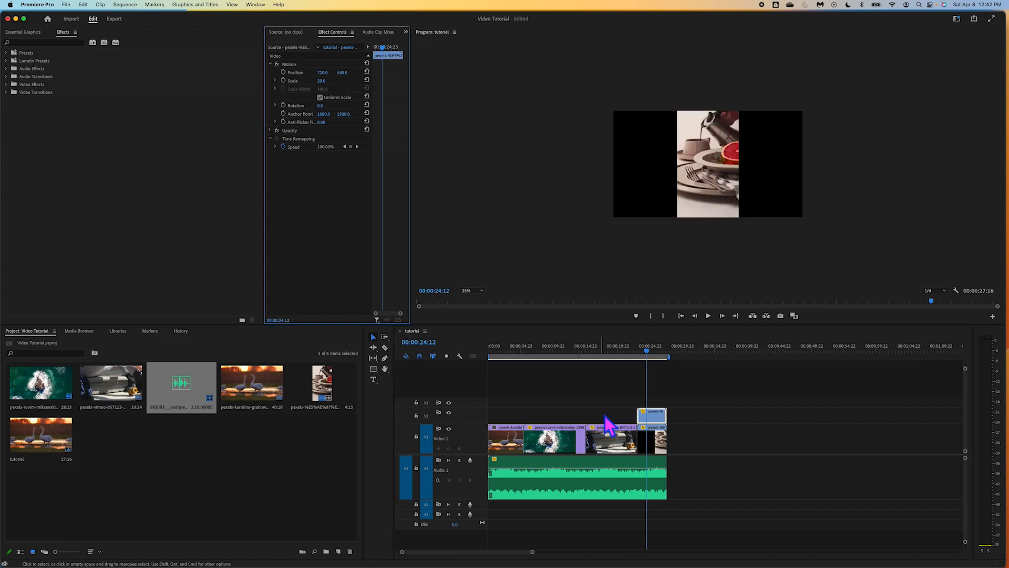
Step: Scale the lower coffee clip on Video 1 up to 97 so it fills the frame behind the upper copy
click(659, 448)
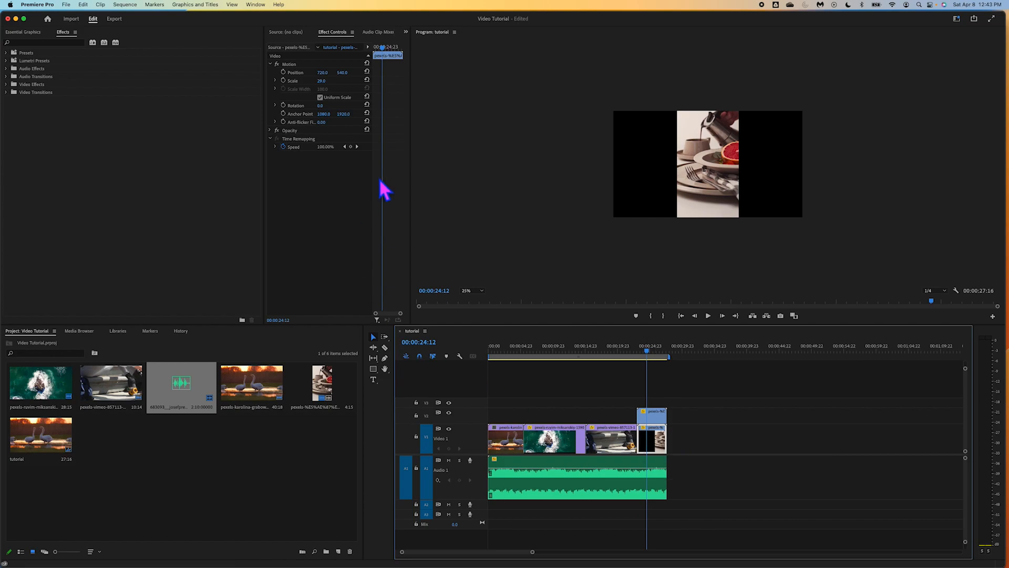
drag(327, 84, 349, 84)
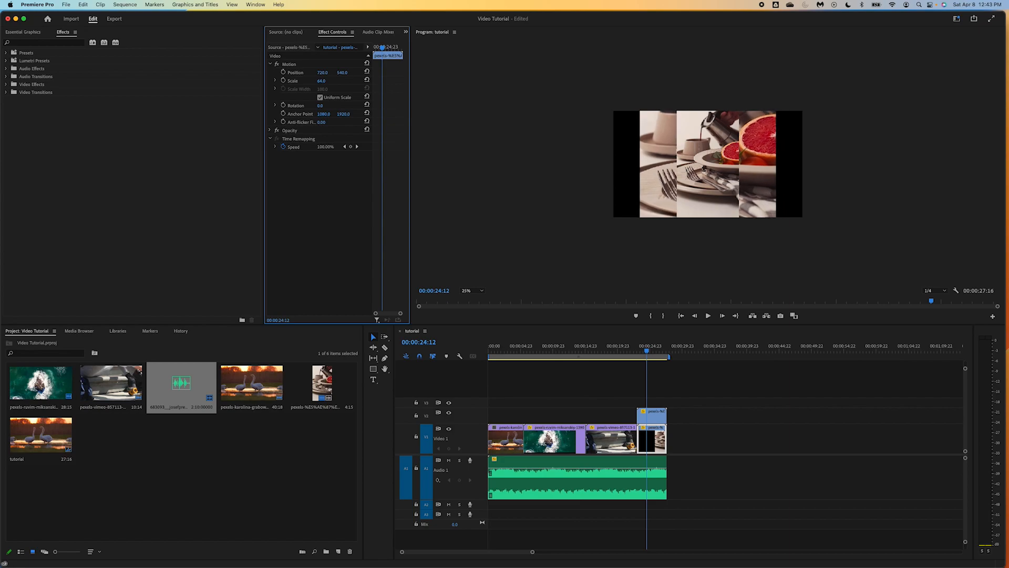
click(698, 443)
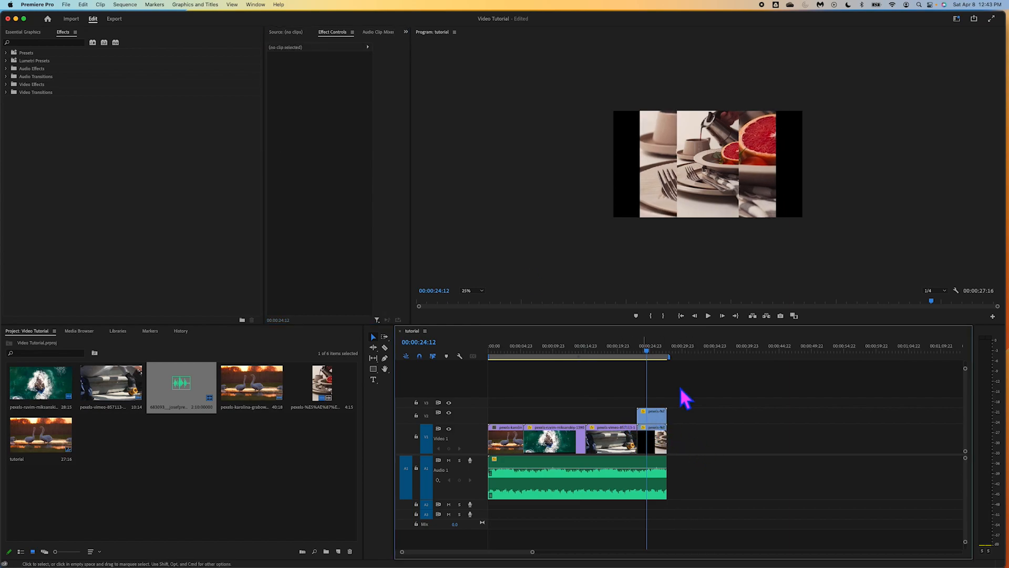
click(663, 443)
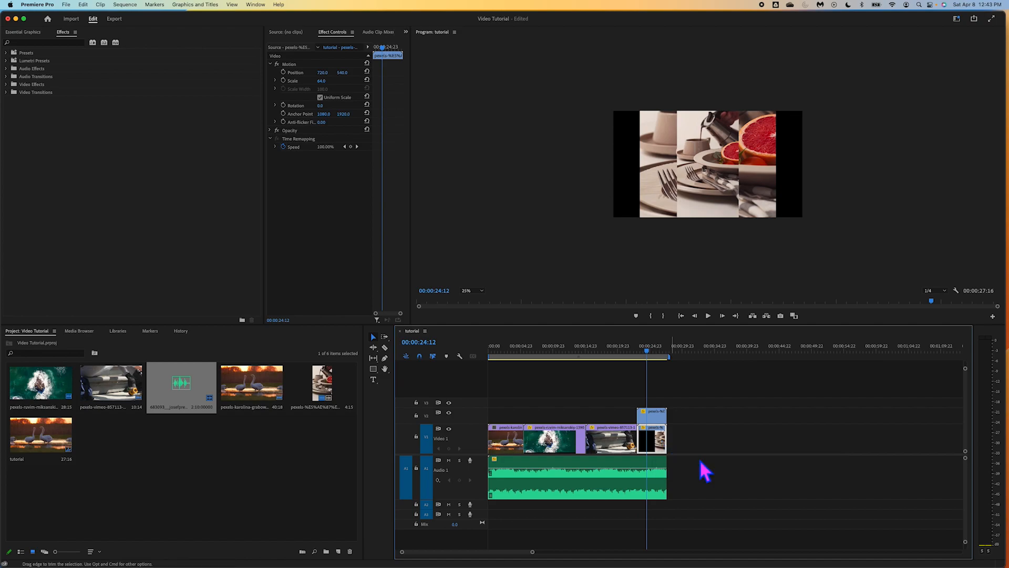
click(727, 445)
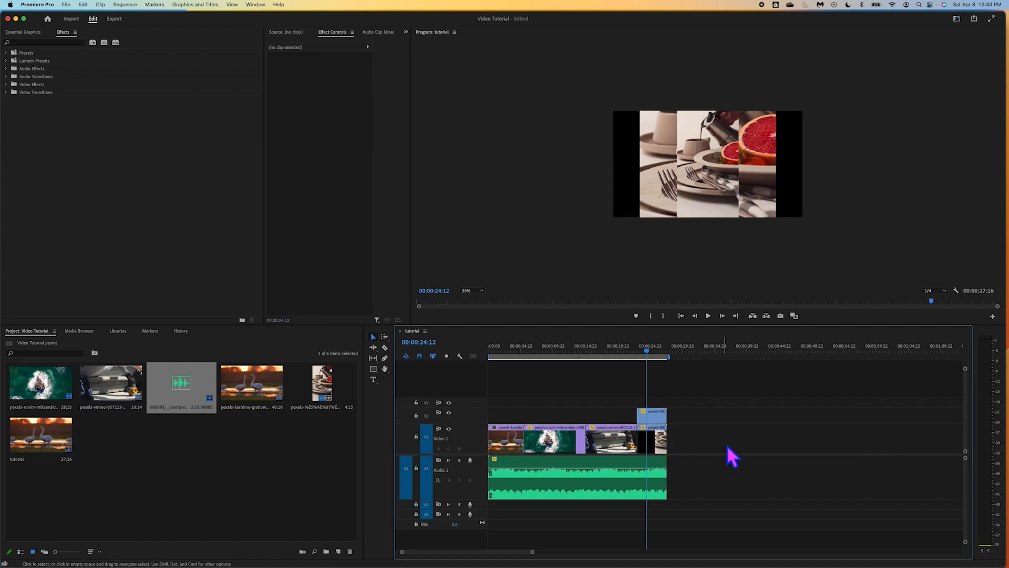
click(662, 446)
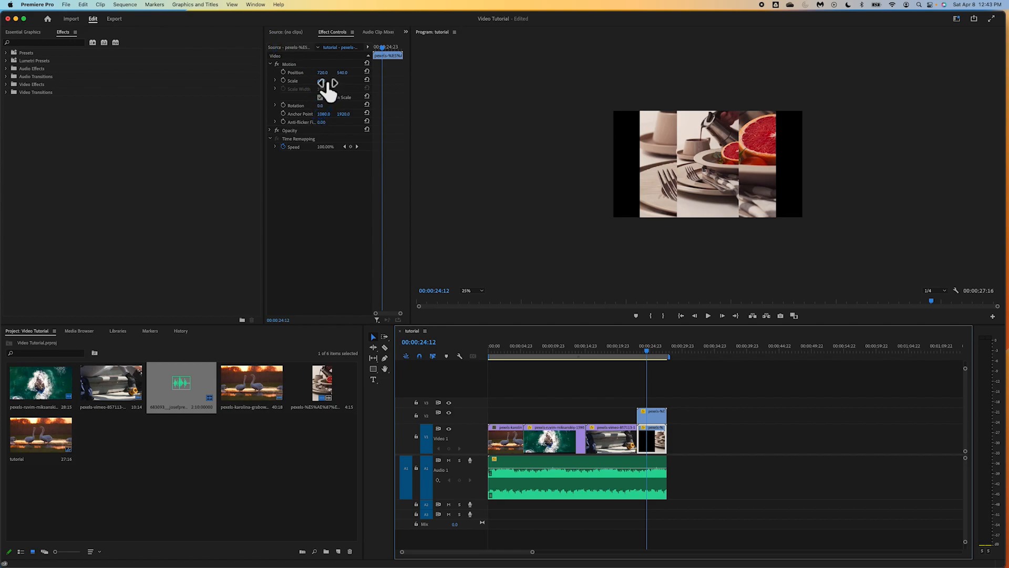
drag(325, 81, 340, 82)
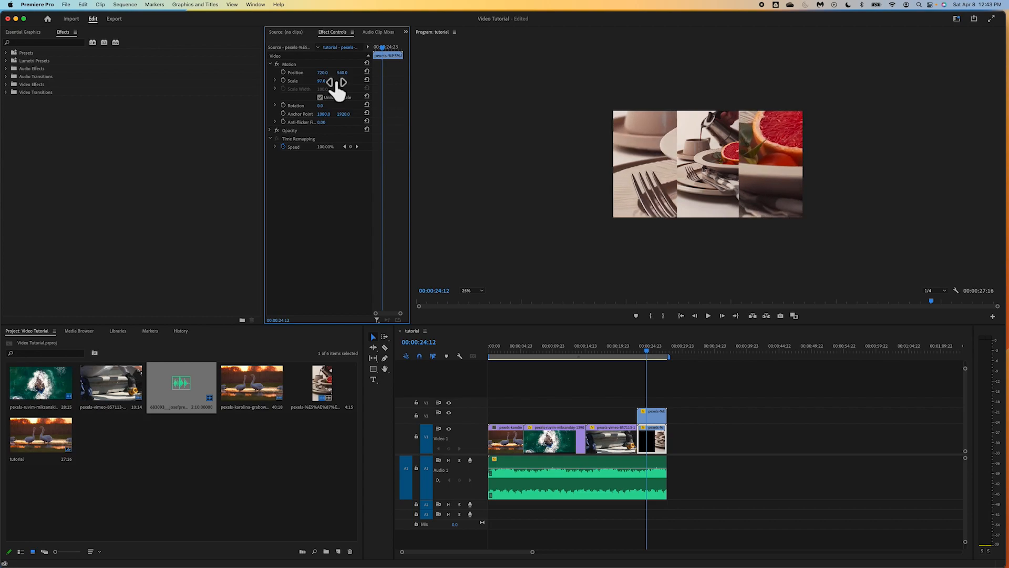
click(719, 436)
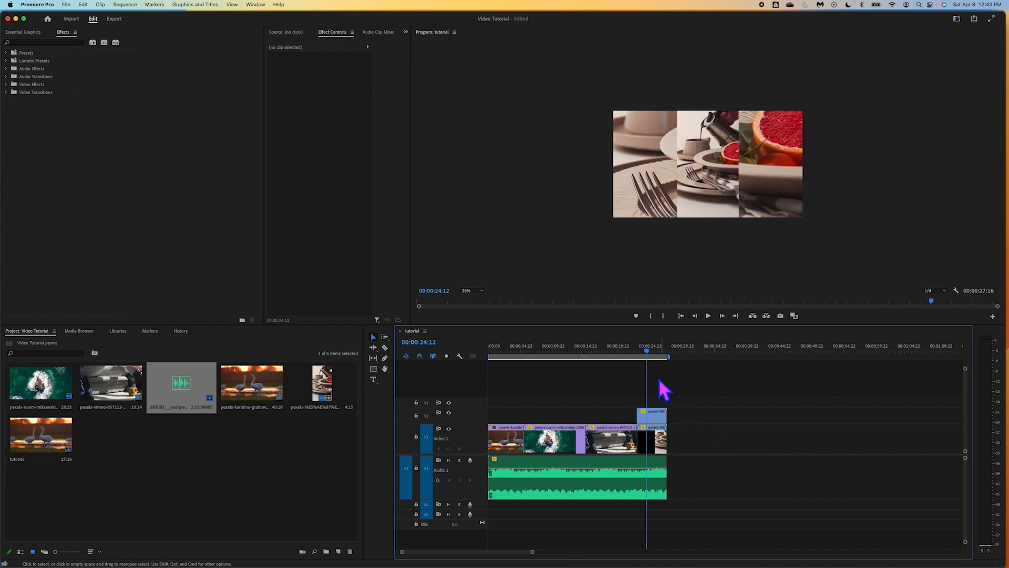
Step: Move the playhead to 00:00:24:23 and shift the lower coffee clip's position to about 727, 1734
mouse_move(654, 351)
mouse_down()
mouse_move(673, 351)
mouse_move(620, 359)
mouse_move(654, 368)
mouse_up()
click(790, 179)
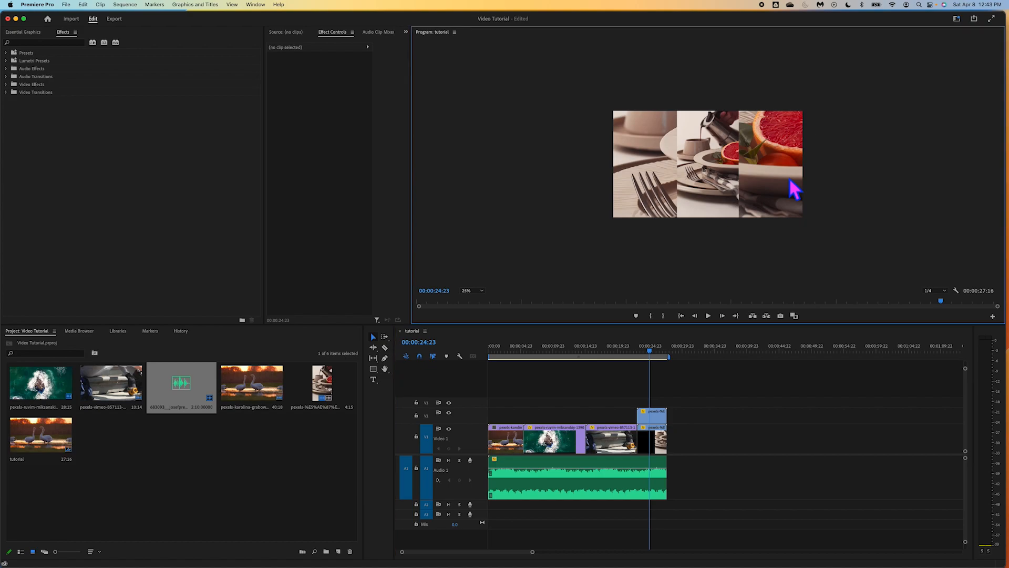
click(657, 440)
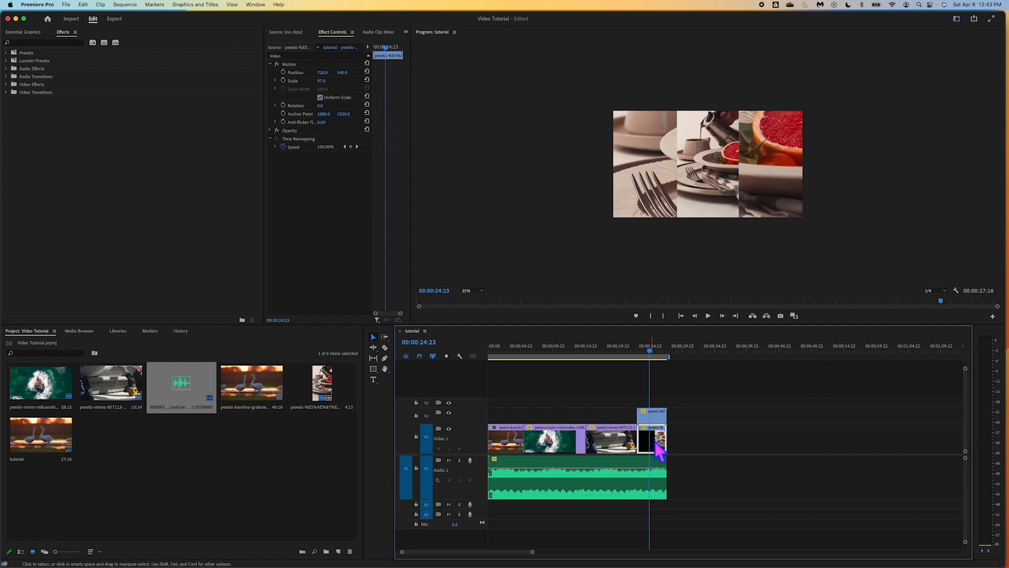
mouse_move(335, 78)
mouse_down()
mouse_move(428, 76)
mouse_move(355, 79)
mouse_up()
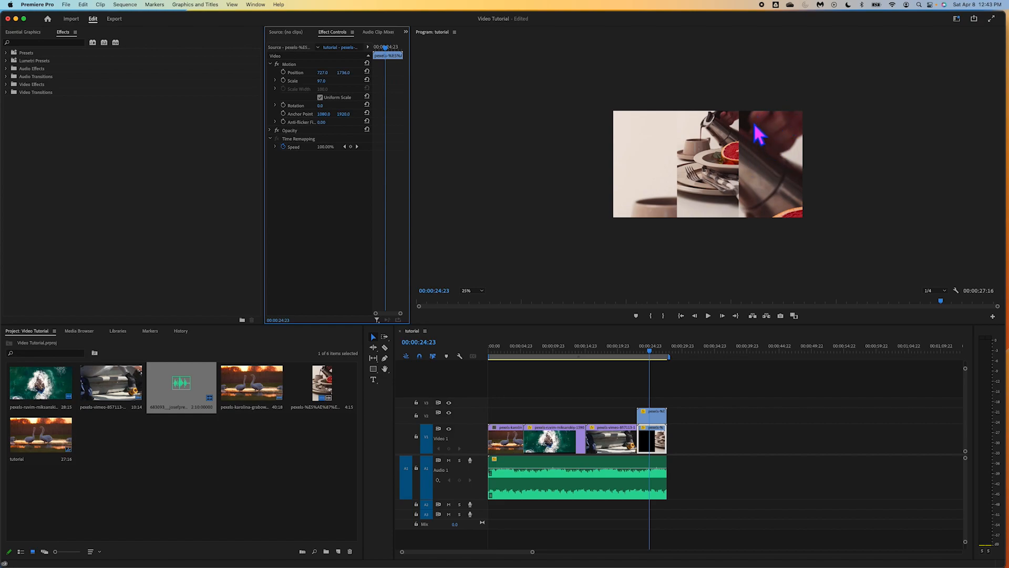
Step: Move the playhead to 00:00:24:18 and lower the opacity of the Video 1 coffee clip to 65%
click(653, 356)
mouse_move(653, 356)
mouse_down()
mouse_move(635, 356)
mouse_move(661, 355)
mouse_move(637, 356)
mouse_move(651, 356)
mouse_up()
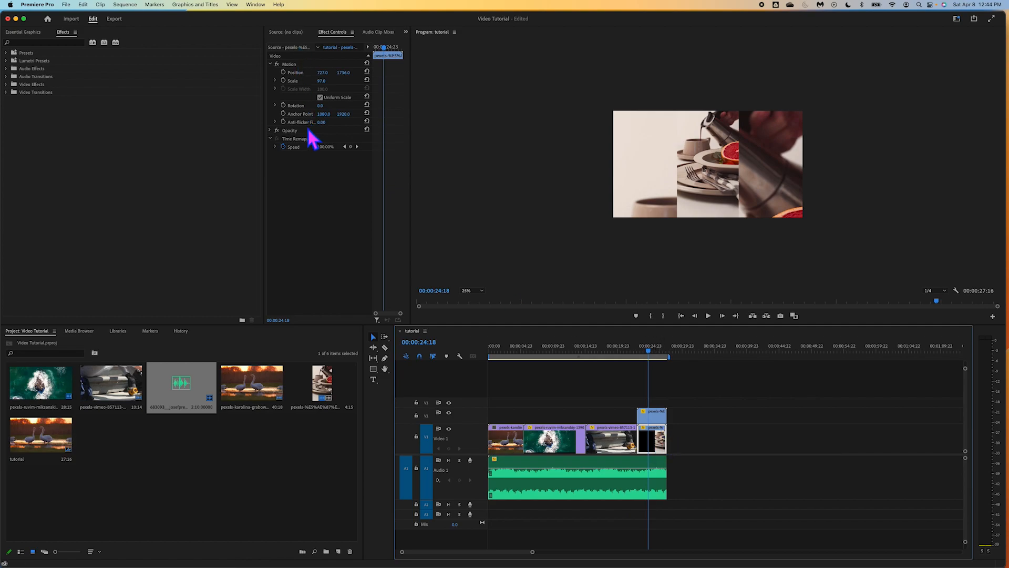
click(271, 131)
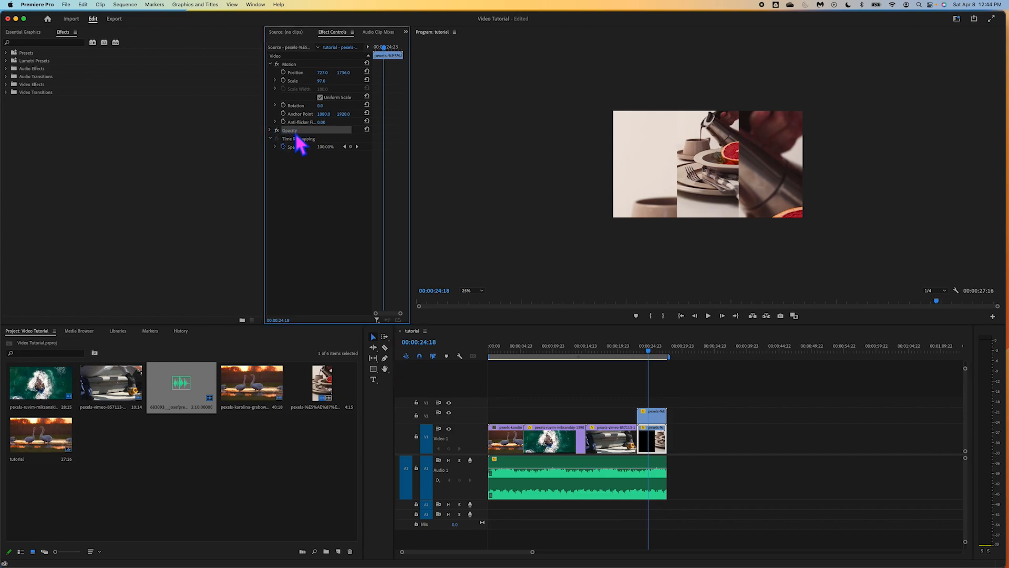
click(272, 130)
drag(324, 147, 307, 146)
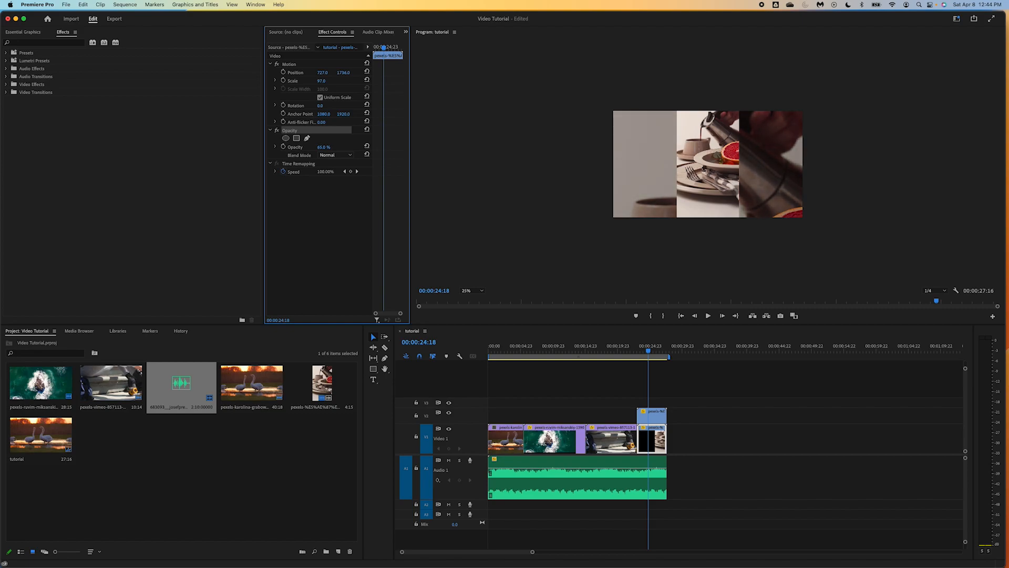
Step: Set the program preview zoom back to Fit and reselect the lower coffee clip on Video 1
click(741, 259)
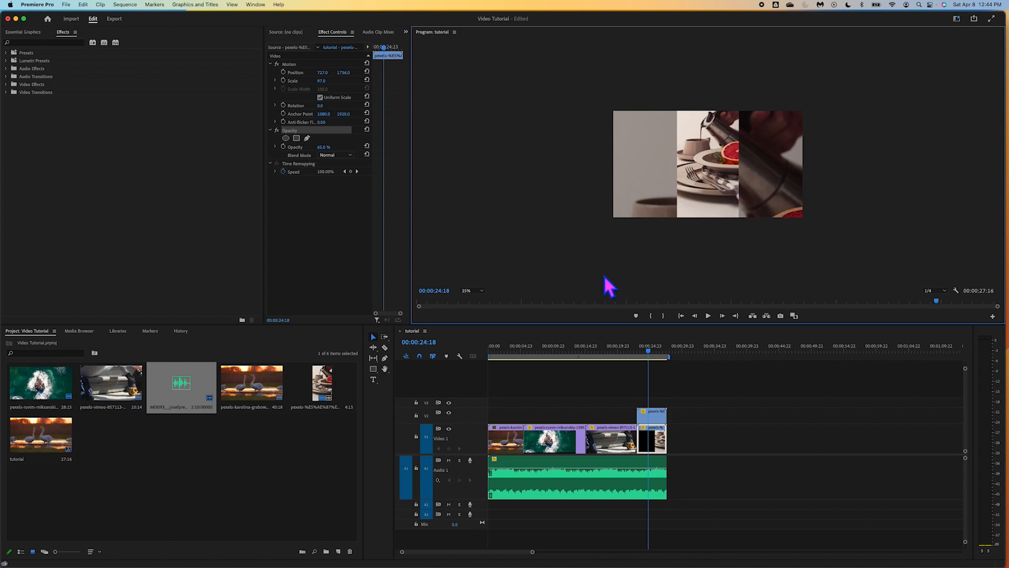
click(484, 293)
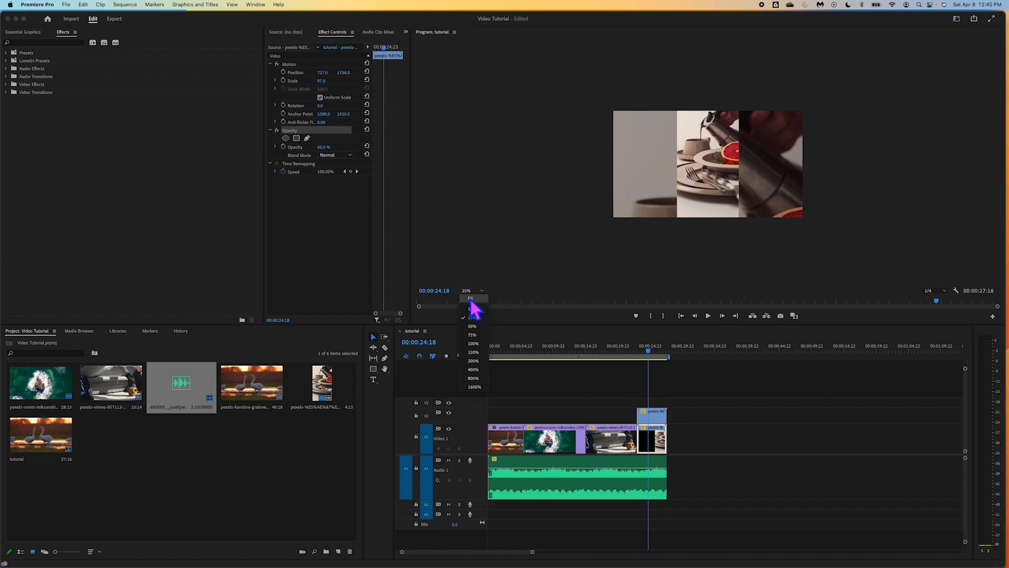
click(473, 298)
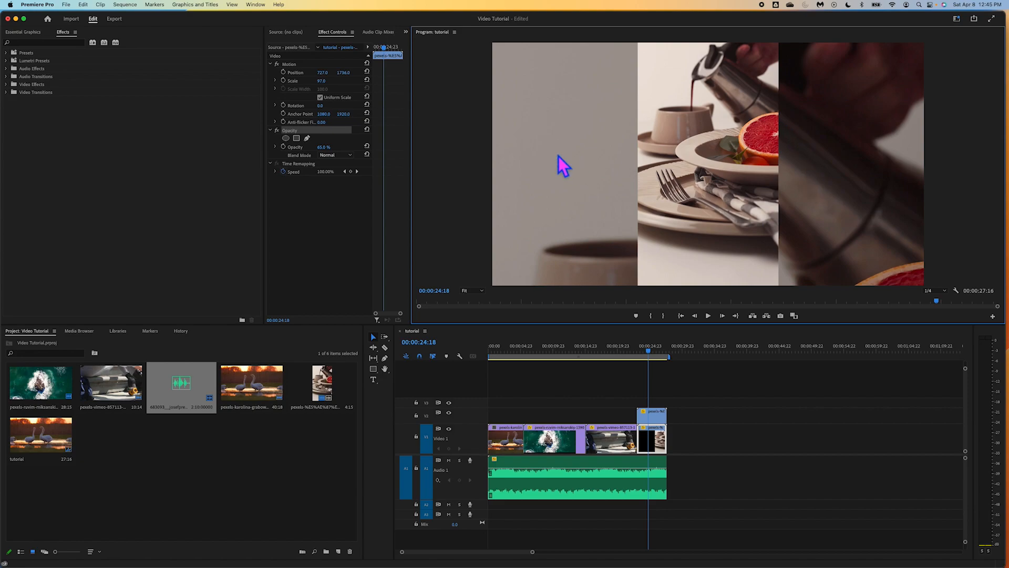
click(711, 435)
click(658, 441)
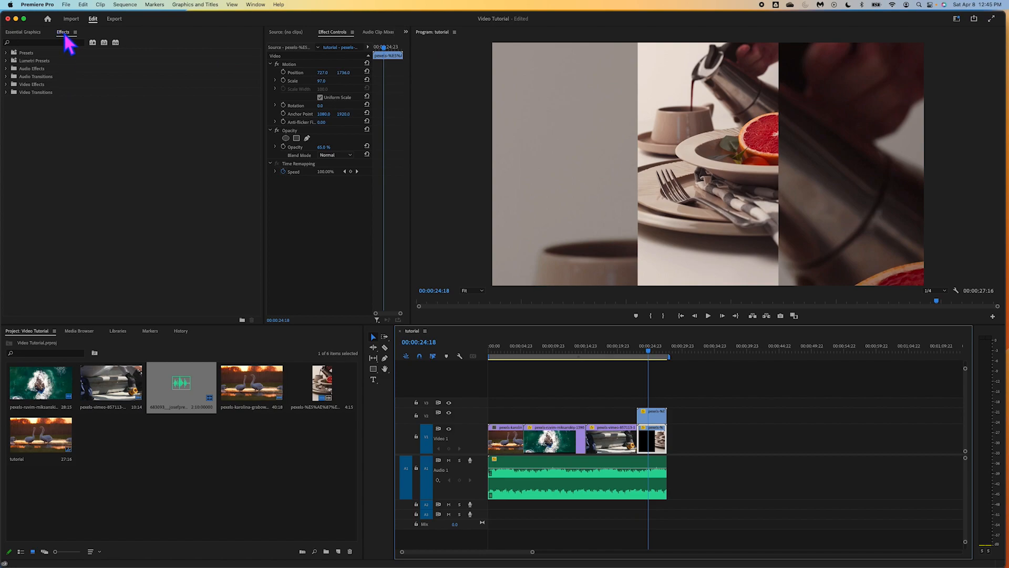
Step: Search the effects for "blur", apply Gaussian Blur to the Video 1 coffee clip and set its Blurriness to 34
click(36, 32)
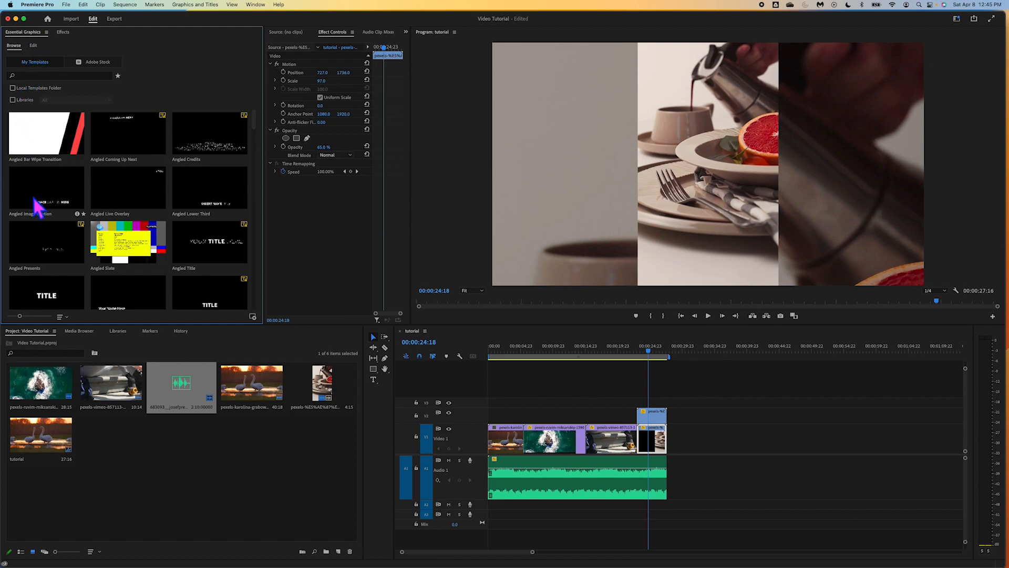
click(64, 32)
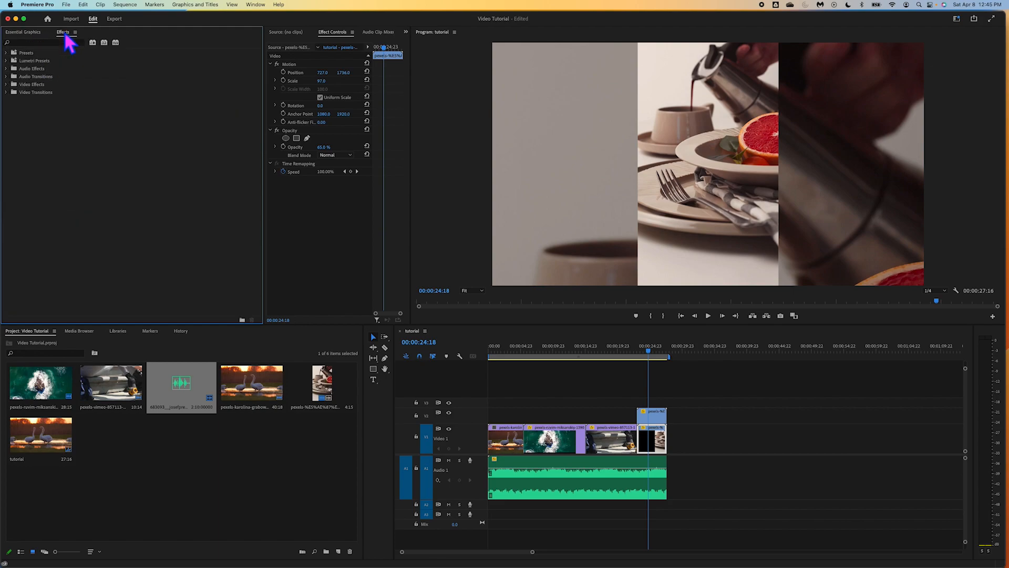
click(59, 43)
text(blur)
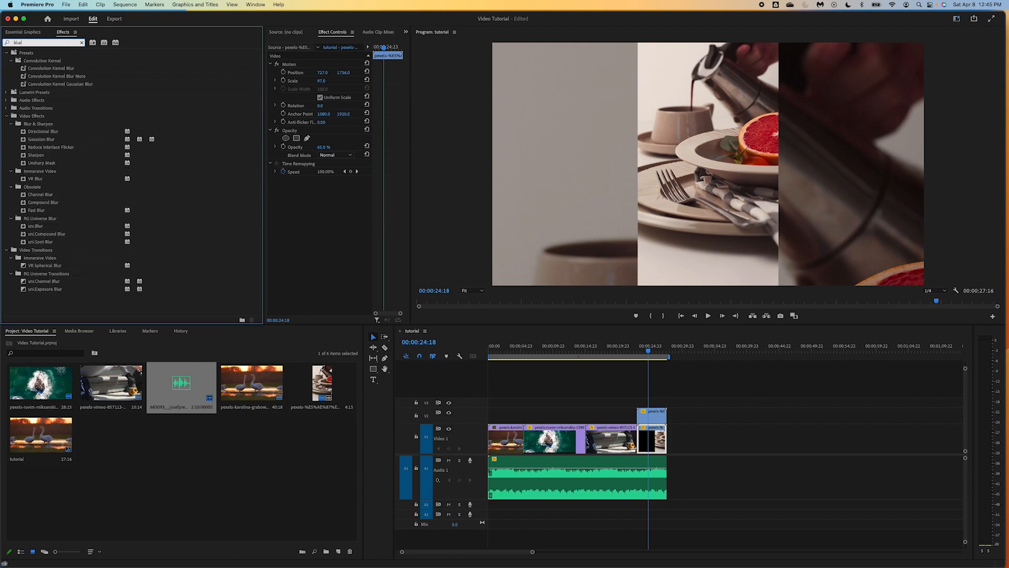
click(42, 138)
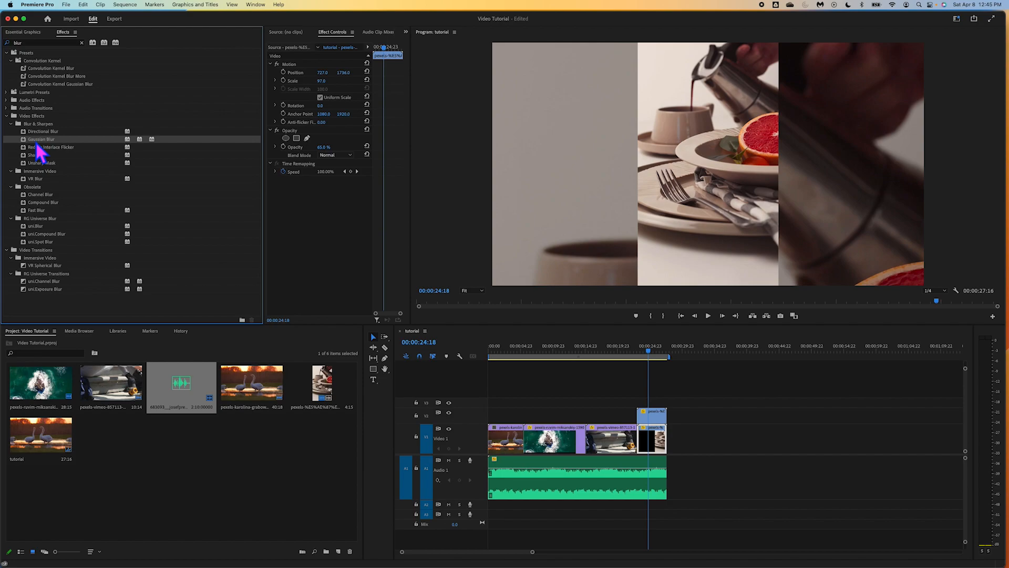
drag(36, 141, 652, 444)
drag(27, 141, 672, 452)
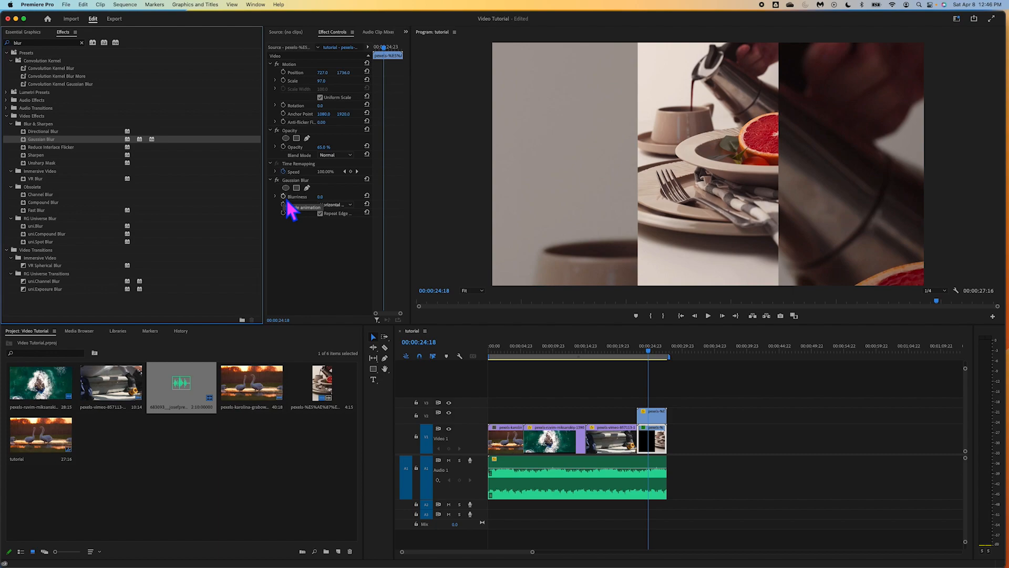
click(320, 198)
drag(320, 197, 337, 196)
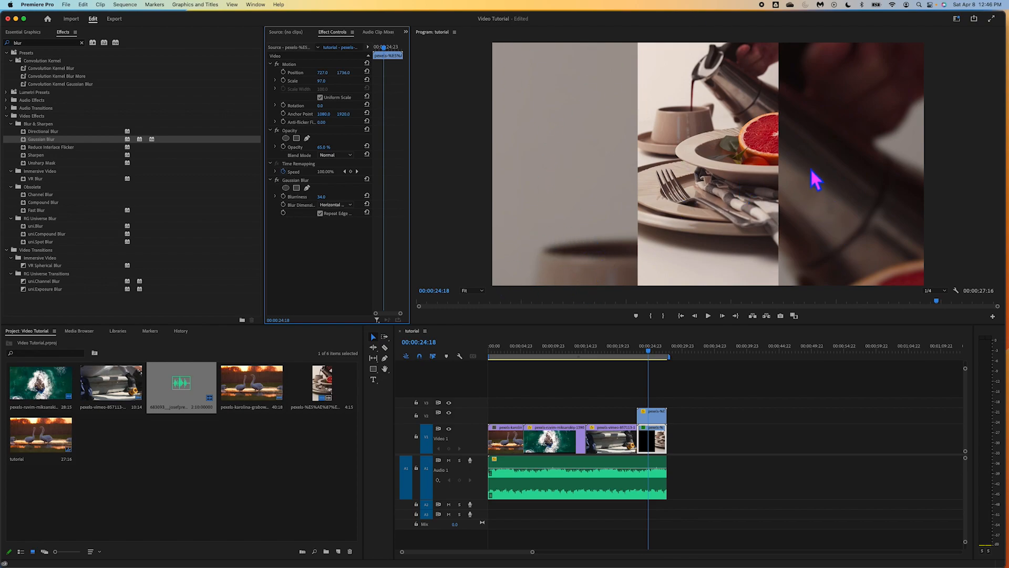
Step: Scrub the playhead to 00:00:25:04 to check the blurred background, and deselect the coffee clip
click(641, 354)
drag(643, 353, 653, 406)
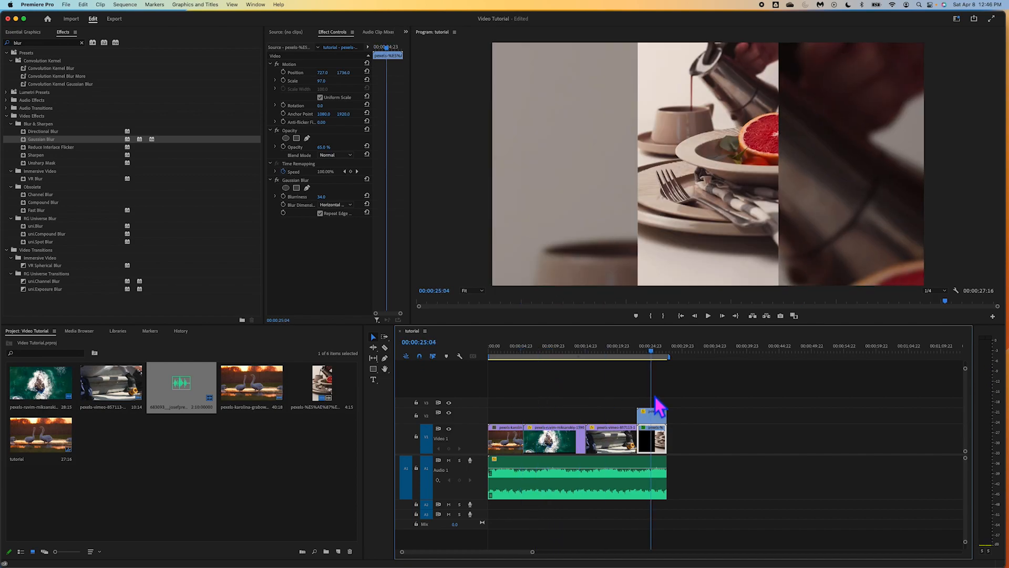
click(706, 455)
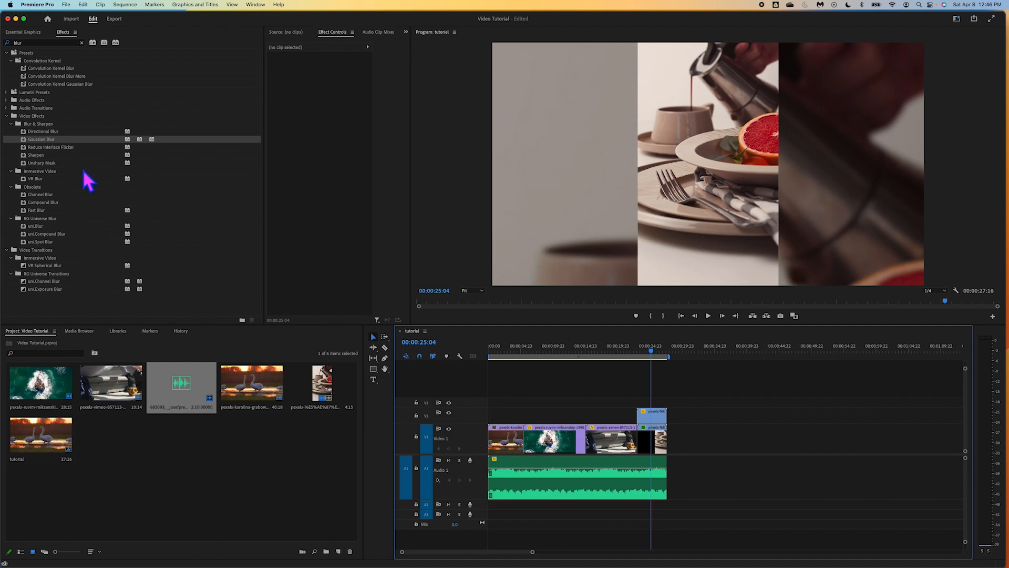
Step: Browse the Essential Graphics templates and place the Modern Up title on Video 2 at the start of the sequence
click(37, 34)
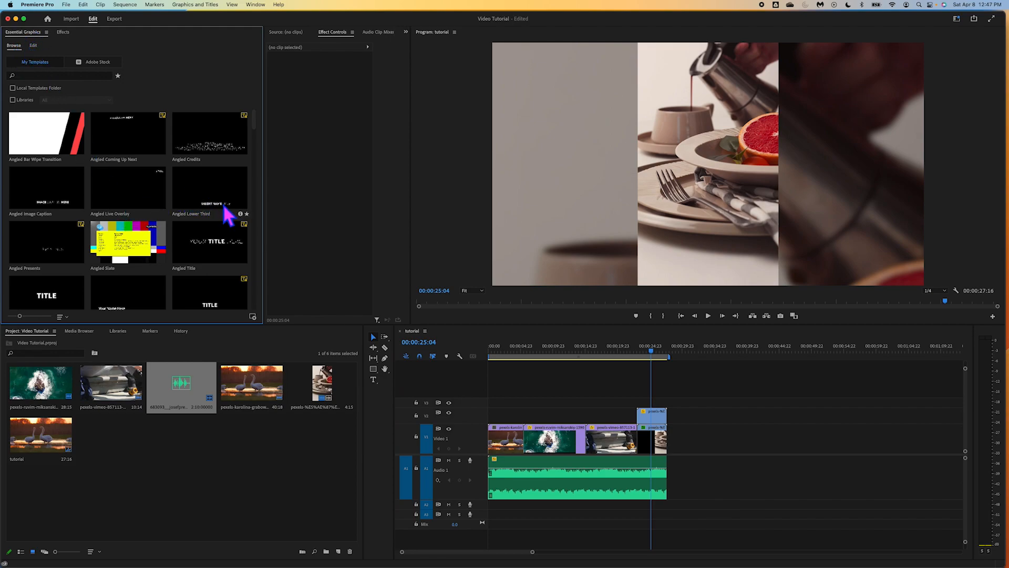
scroll(216, 269, down, 5)
scroll(217, 275, down, 1)
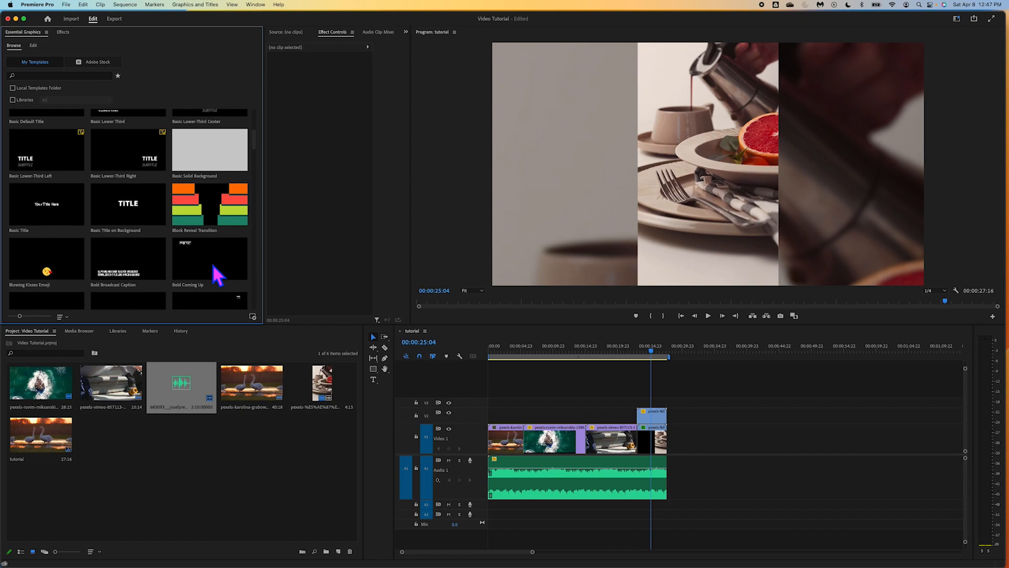
scroll(217, 276, down, 6)
scroll(218, 275, down, 10)
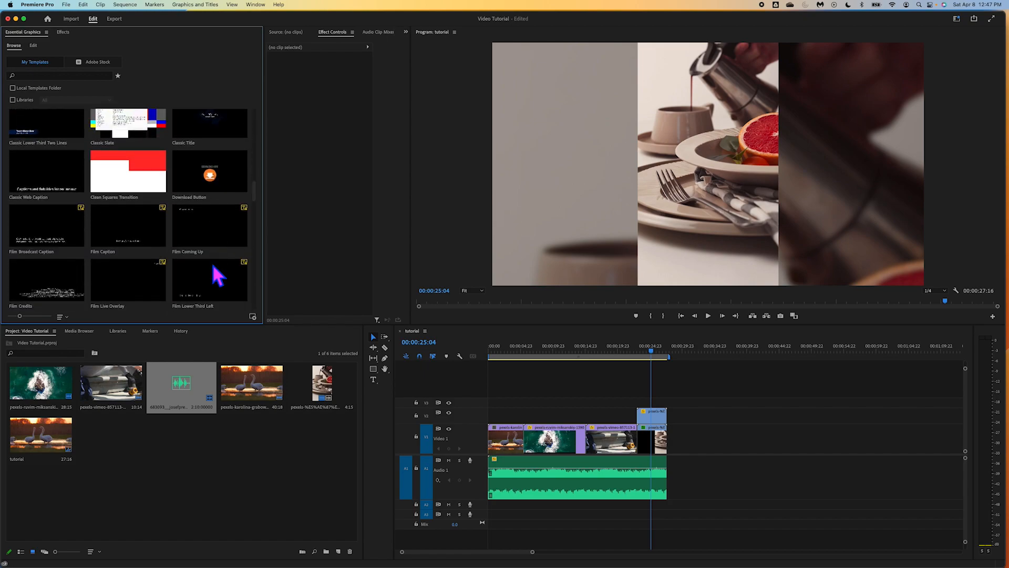
scroll(214, 218, up, 10)
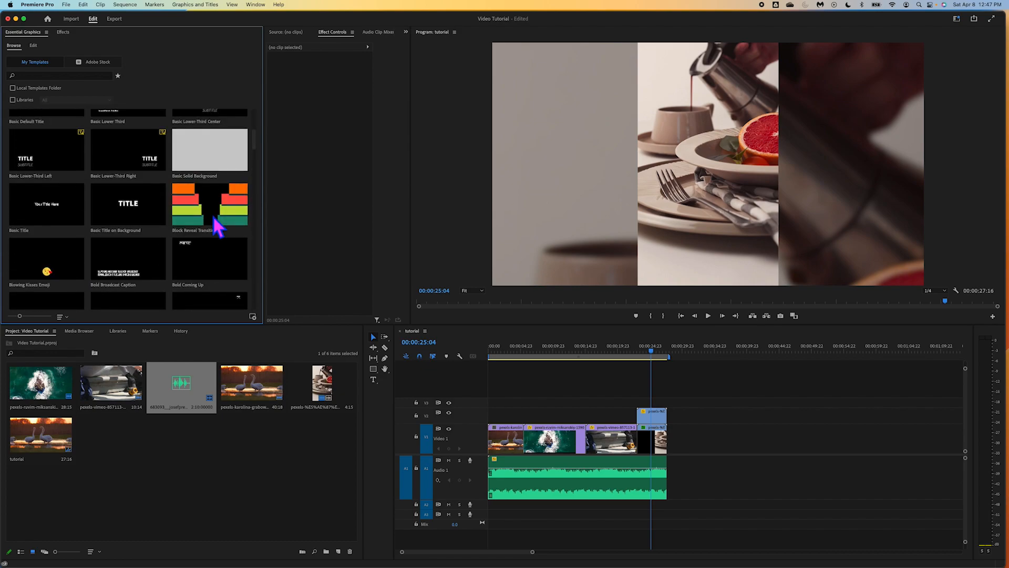
scroll(217, 228, down, 1)
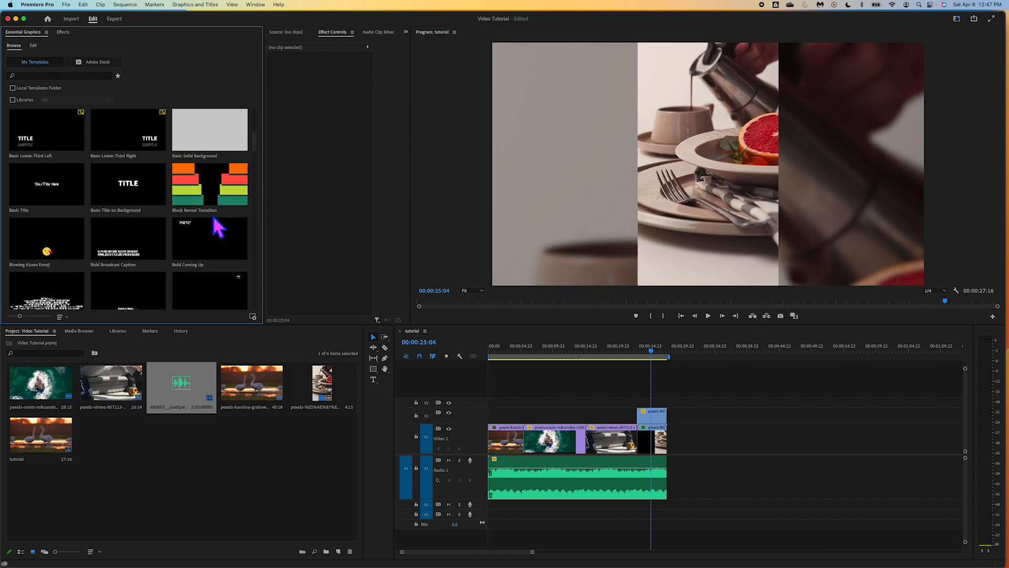
scroll(217, 228, up, 2)
scroll(217, 227, up, 3)
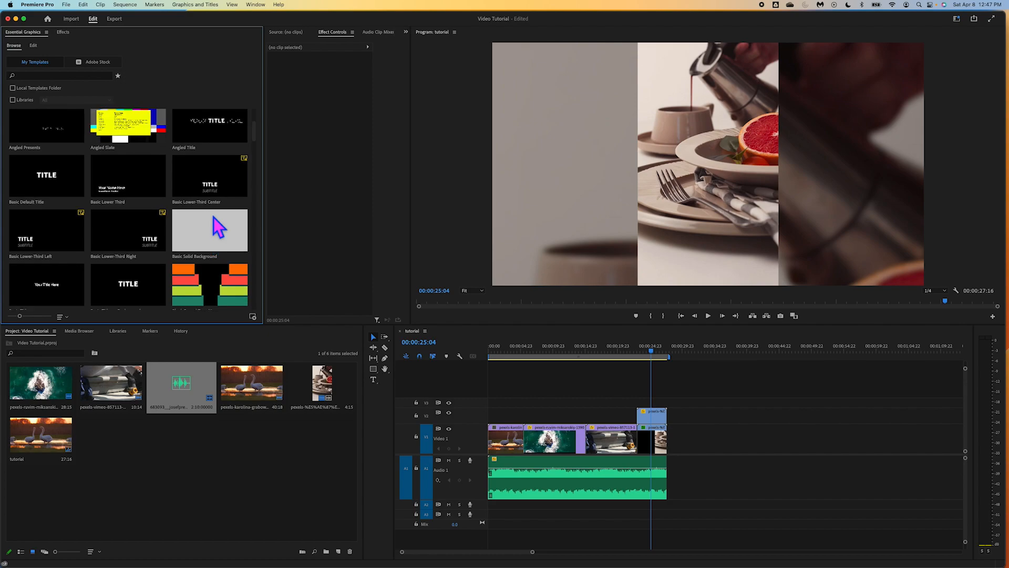
scroll(217, 228, down, 15)
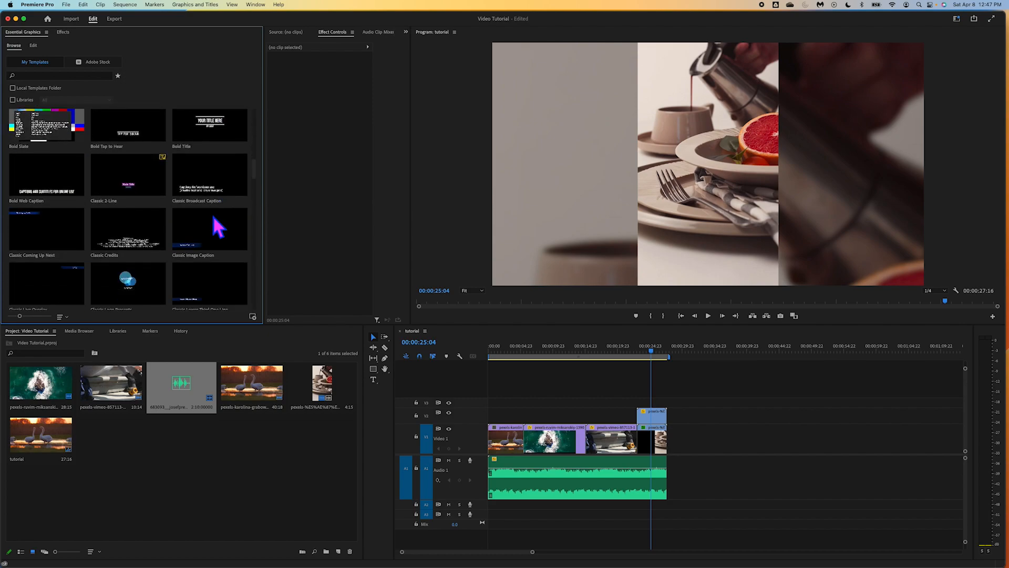
scroll(217, 227, down, 10)
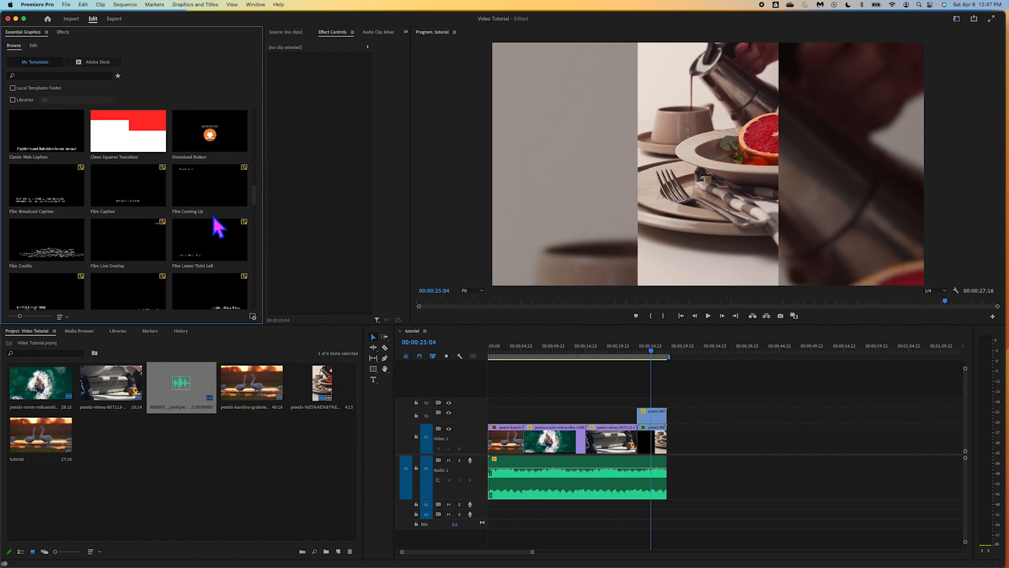
scroll(218, 227, down, 10)
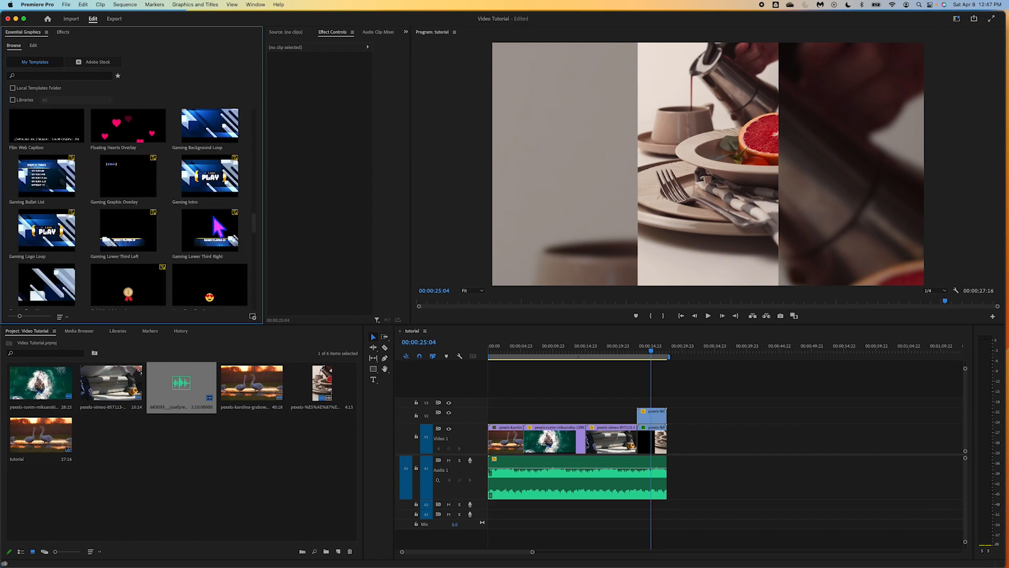
scroll(218, 227, down, 10)
scroll(218, 227, up, 8)
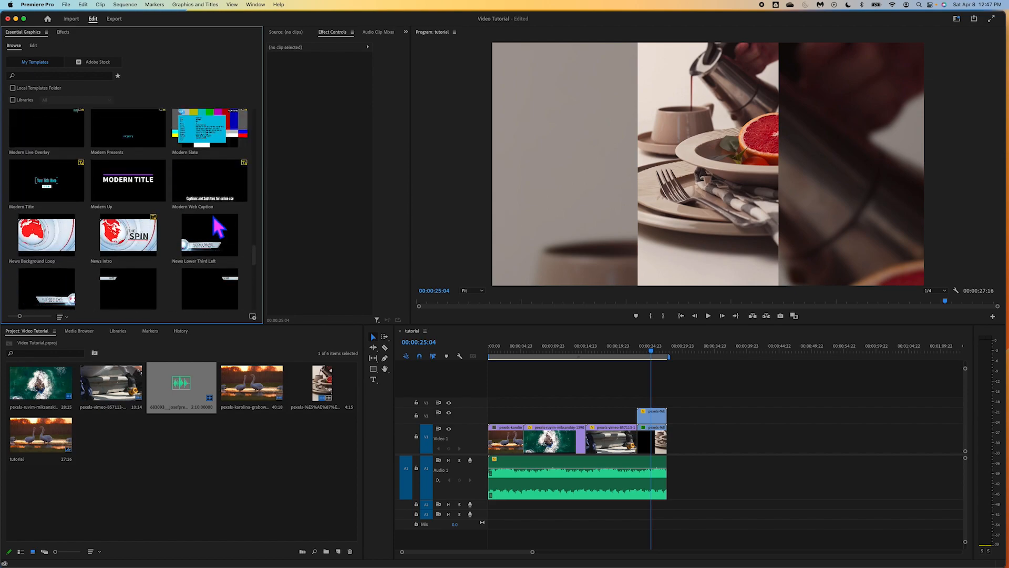
scroll(217, 227, down, 3)
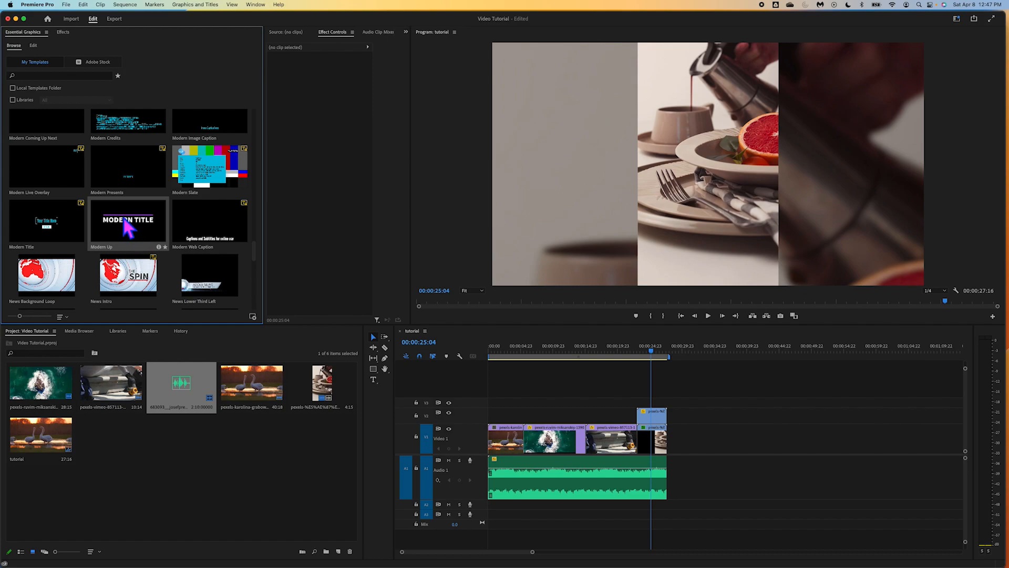
drag(129, 227, 492, 415)
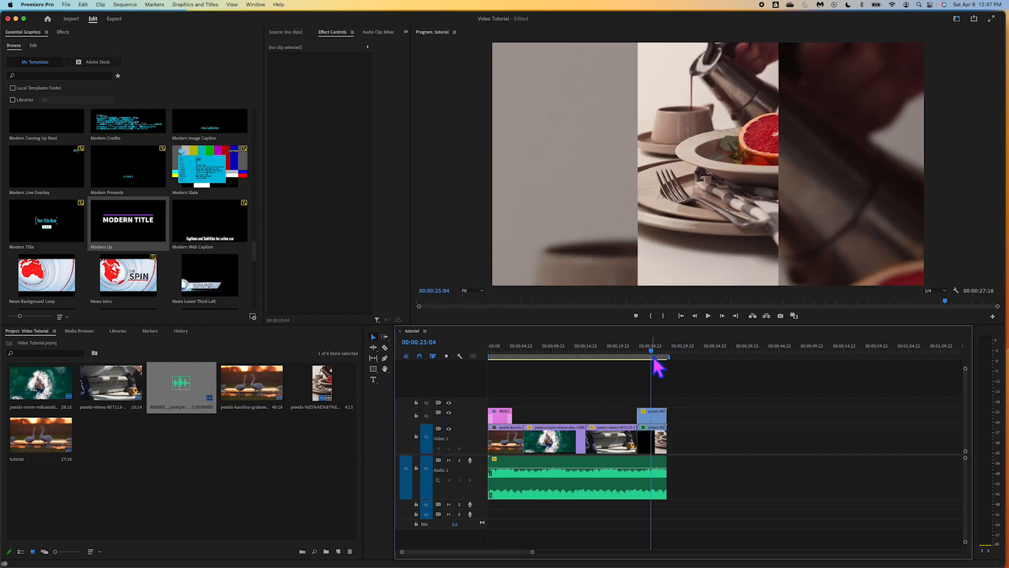
Step: Move the playhead to 00:00:01:07 over the title and select the title graphic on Video 2
drag(654, 356, 496, 354)
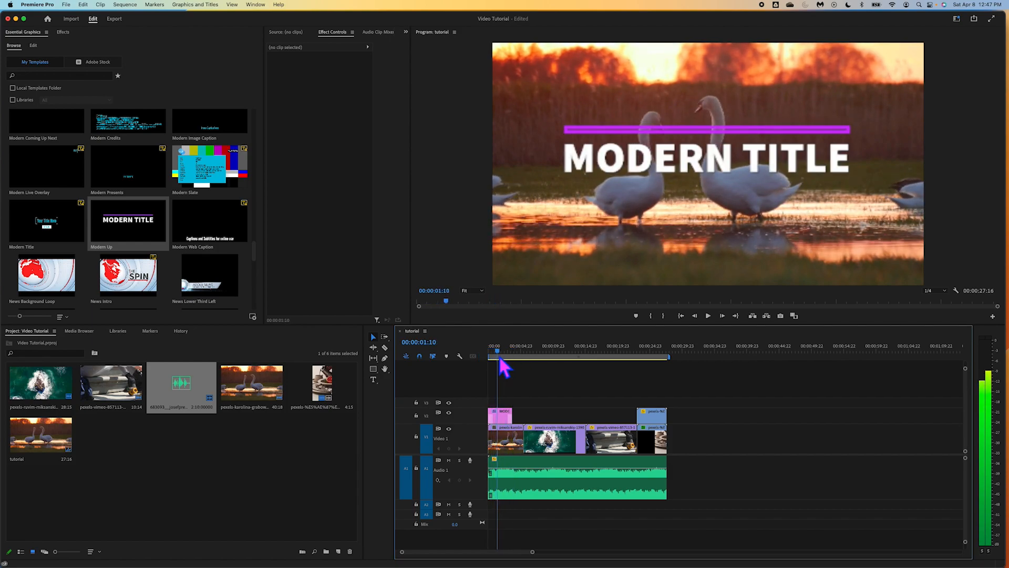
click(504, 417)
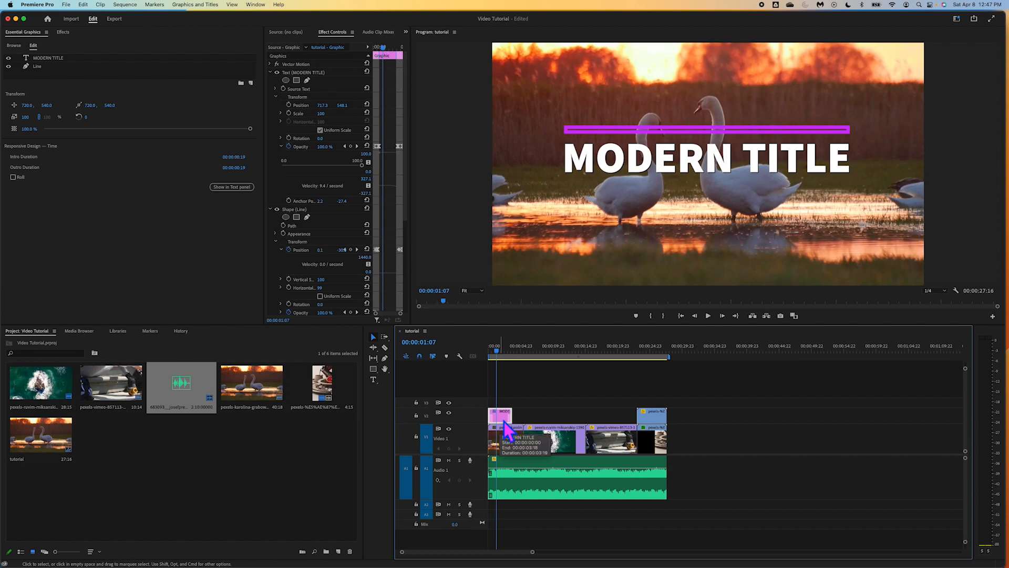
click(546, 420)
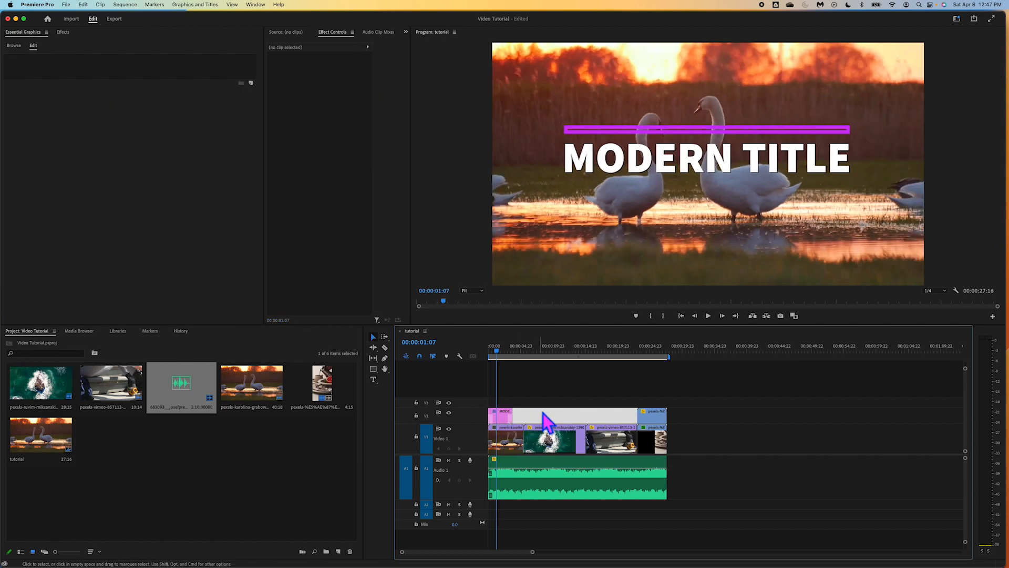
click(505, 421)
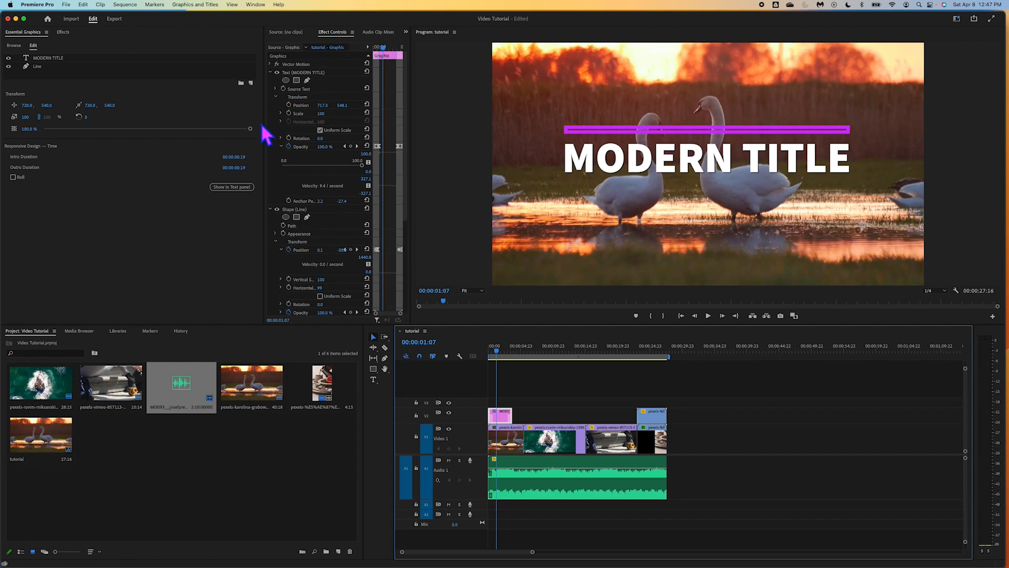
Step: Widen the Effect Controls panel and look through the title graphic's text, shape and motion properties
drag(273, 137, 225, 135)
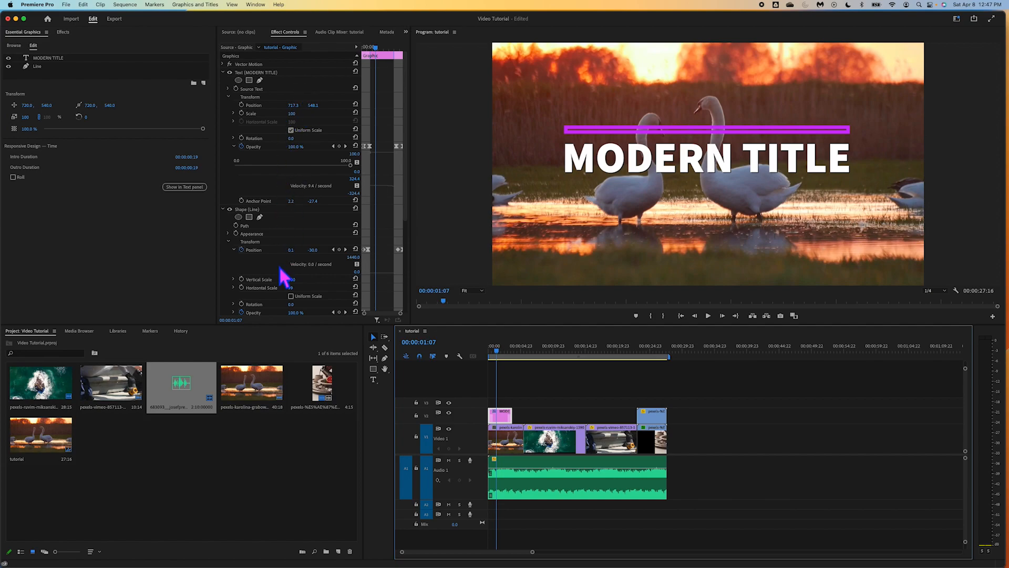
scroll(288, 242, down, 5)
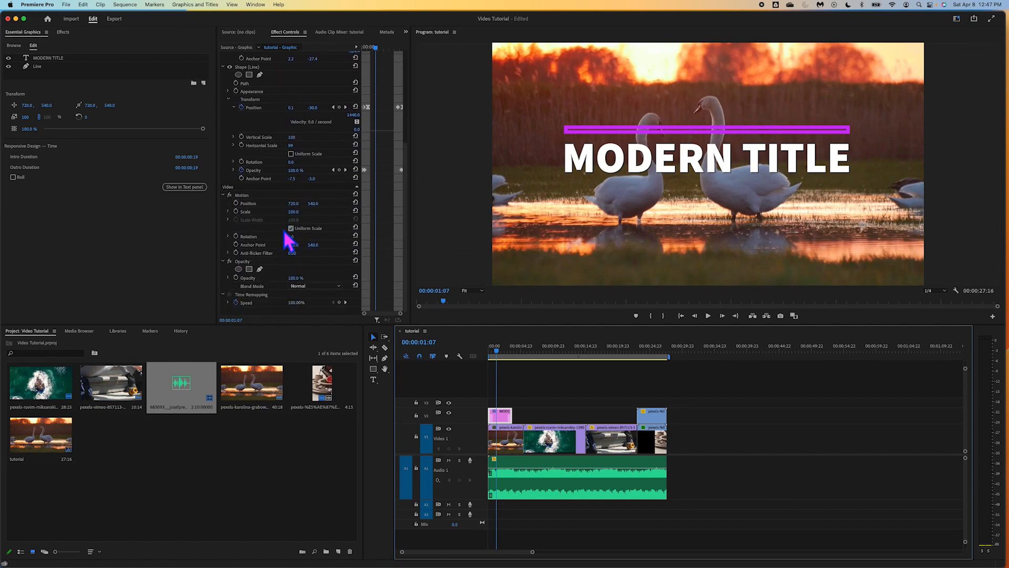
scroll(289, 242, up, 5)
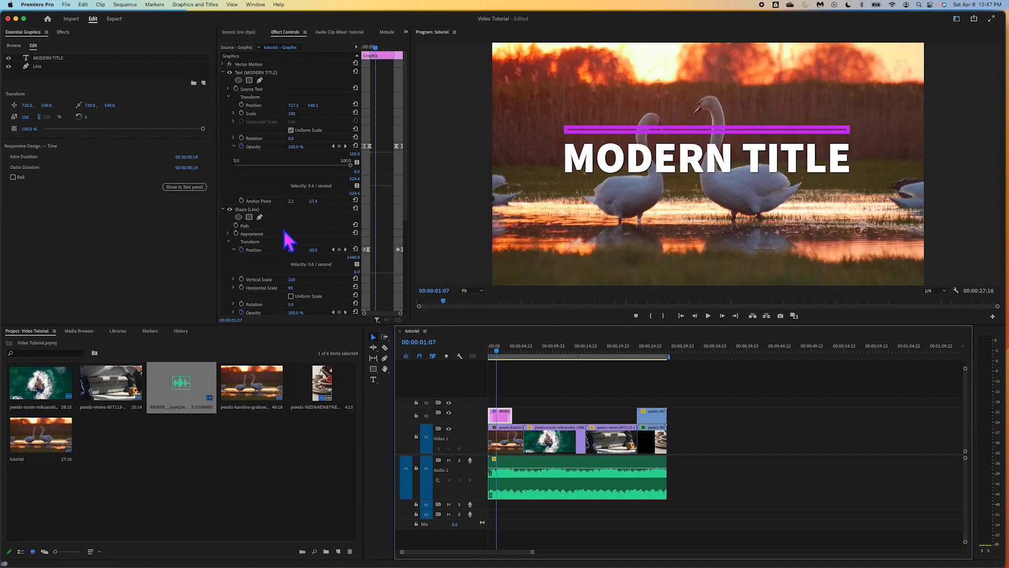
Step: Replace the title's MODERN TITLE text with "VIDEO TUTORIAL" using the Type tool, and deselect the graphic
click(286, 73)
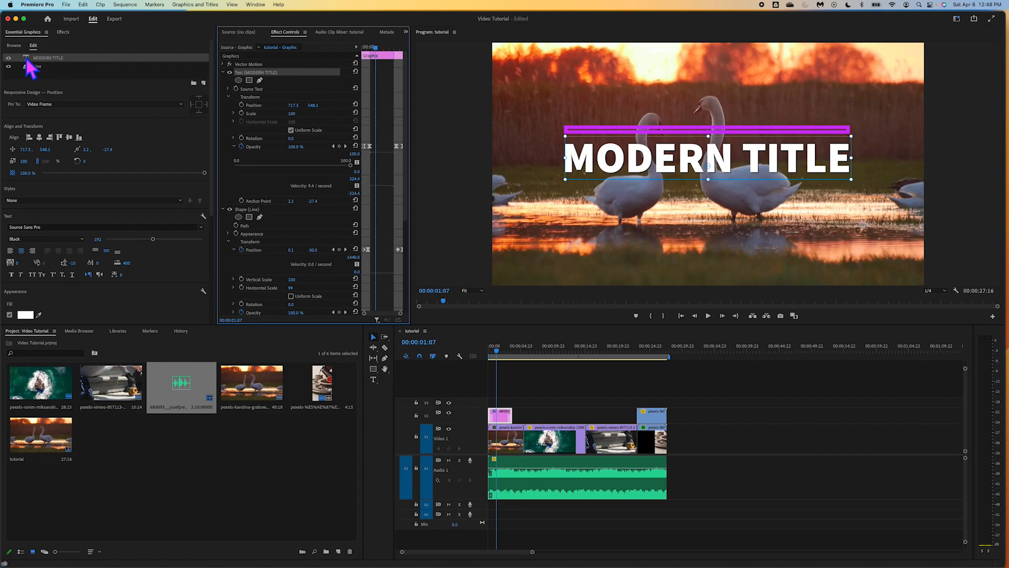
click(54, 62)
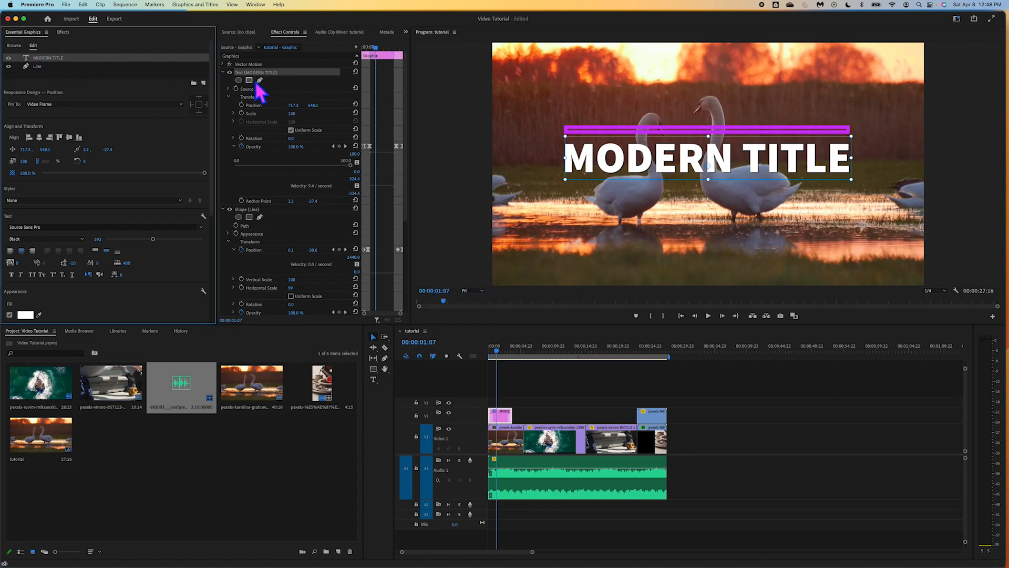
click(293, 75)
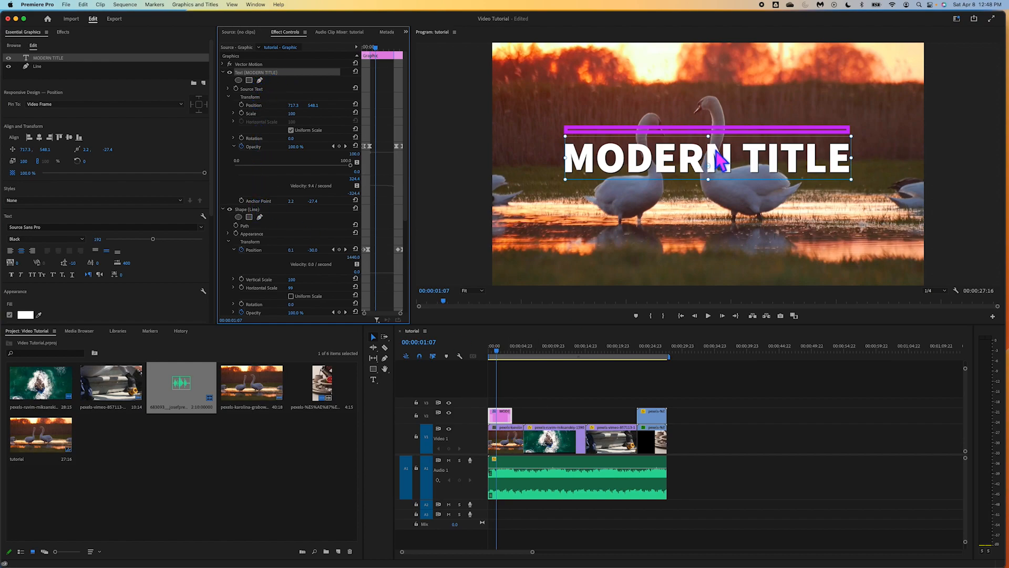
click(376, 381)
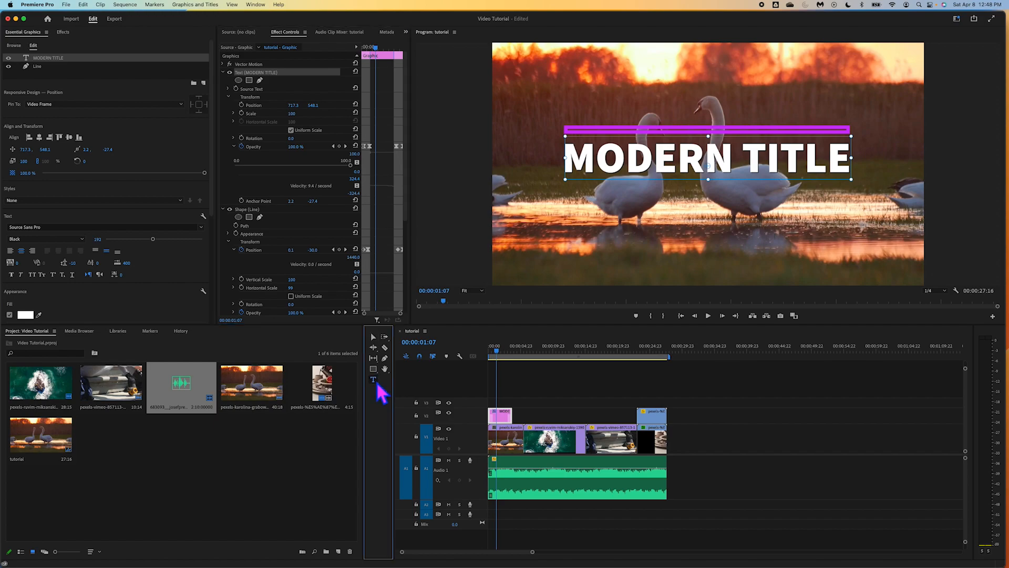
click(722, 165)
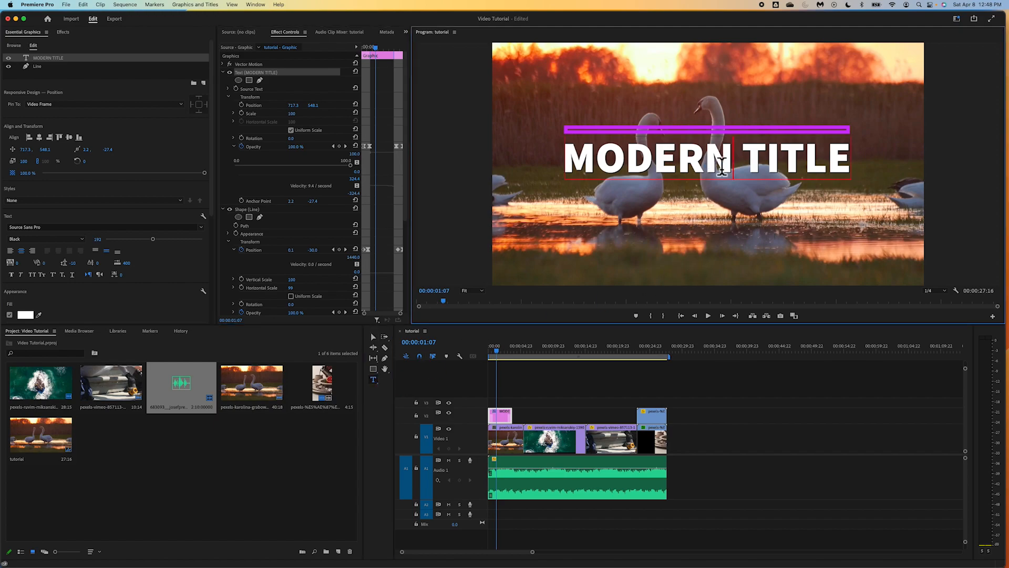
drag(843, 169, 592, 164)
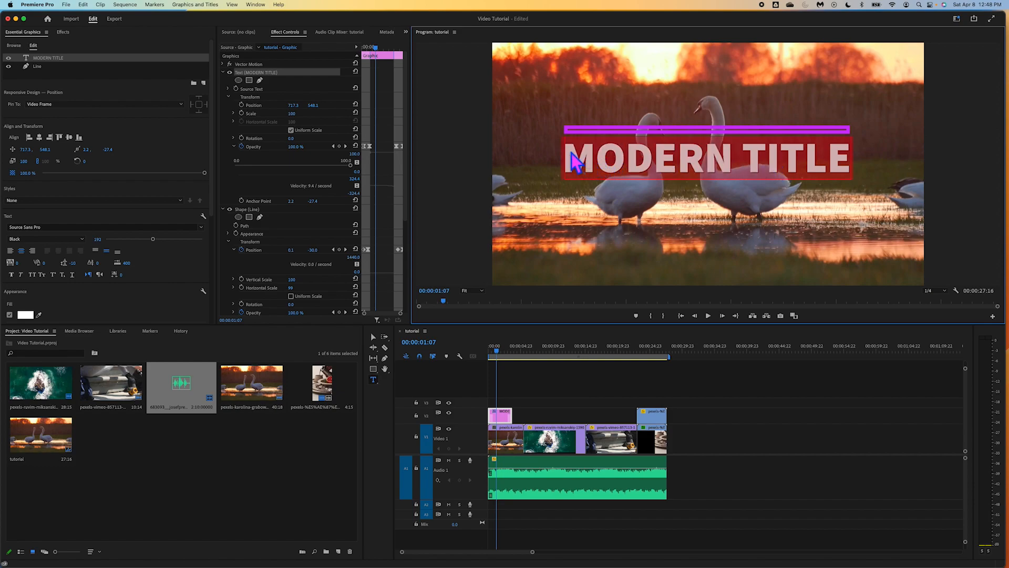
key(BackSpace)
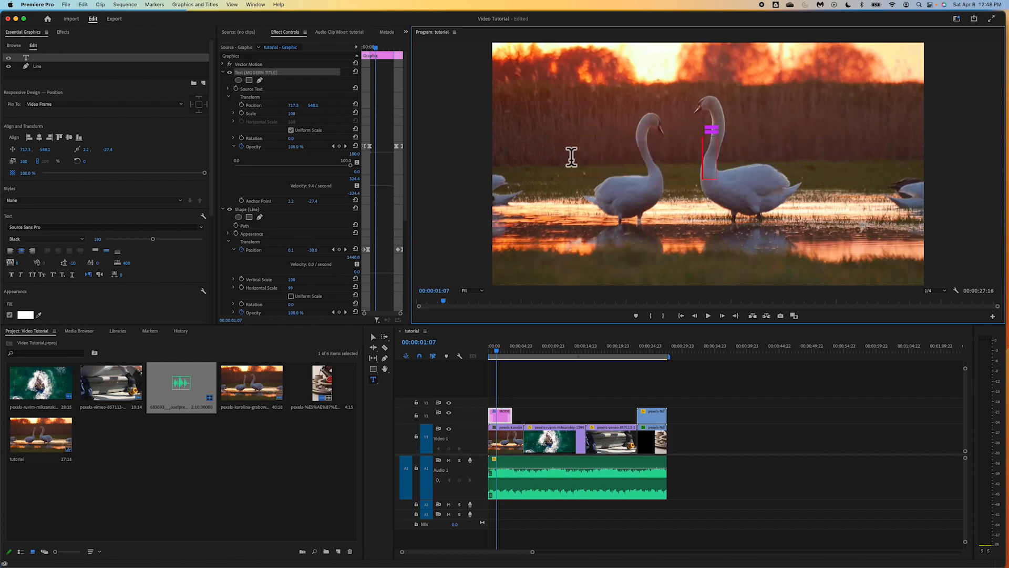
text(Video)
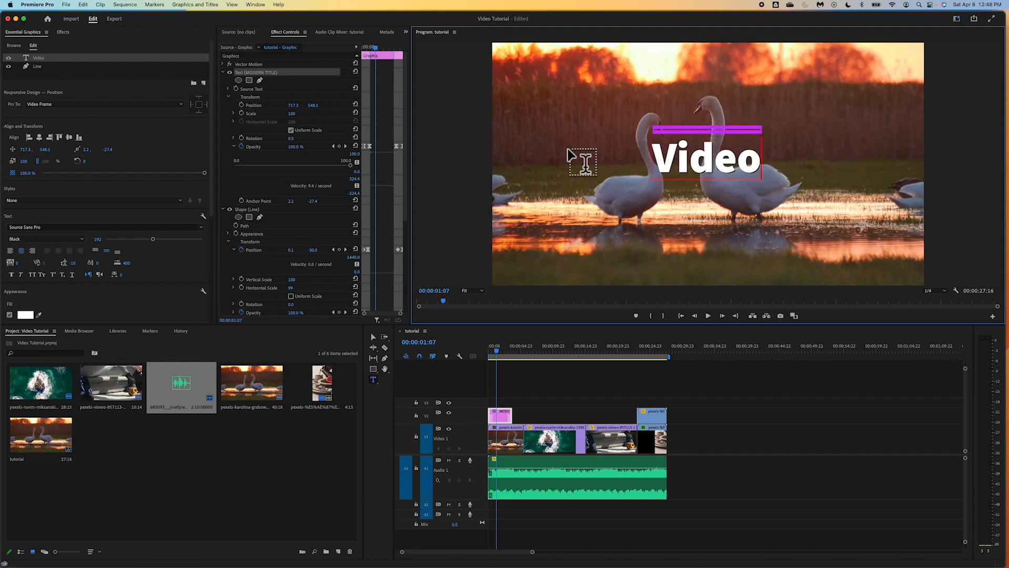
key(BackSpace)
key(BackSpace)
key(BackSpace)
key(BackSpace)
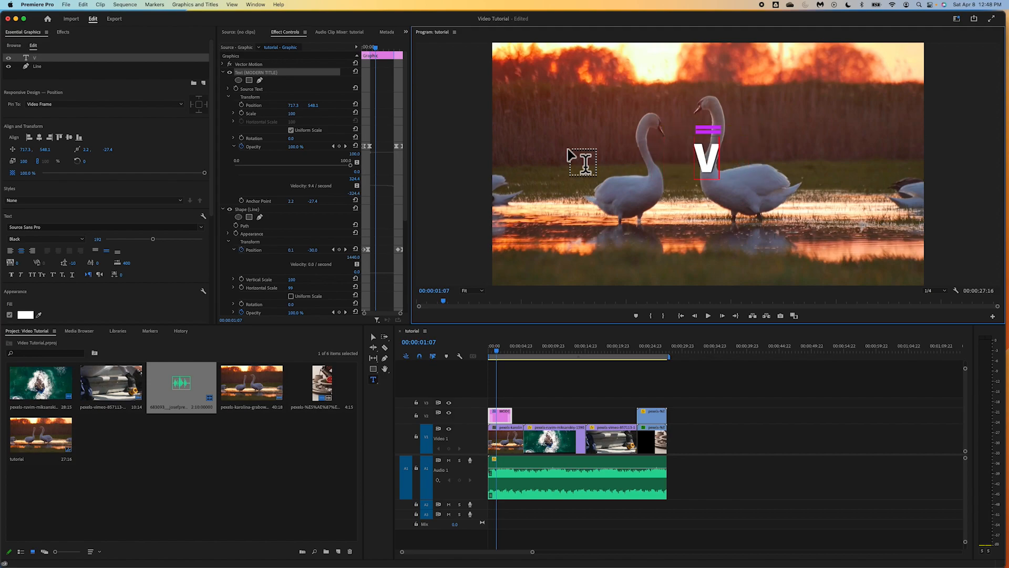
text(IDEO)
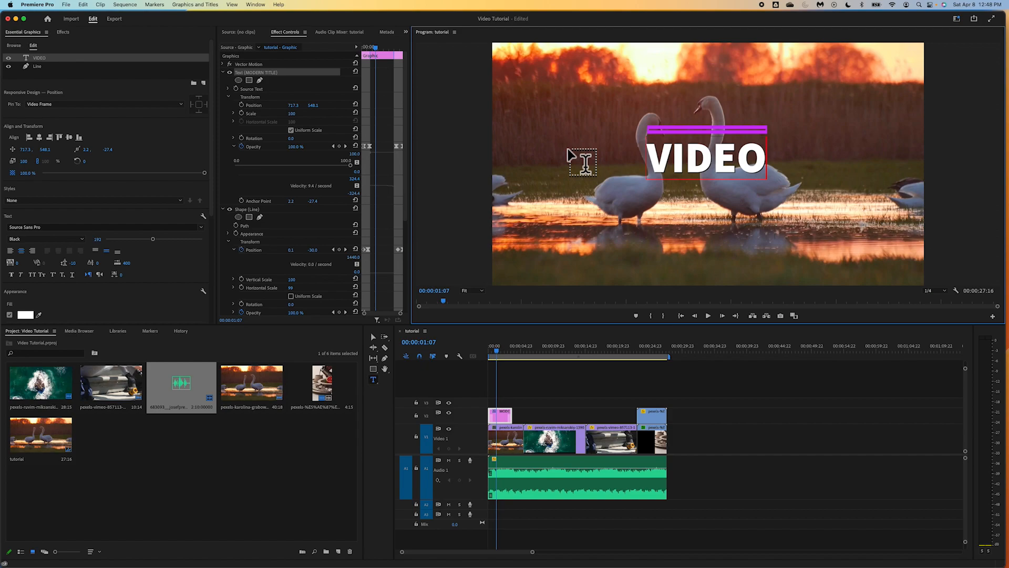
text( TUT)
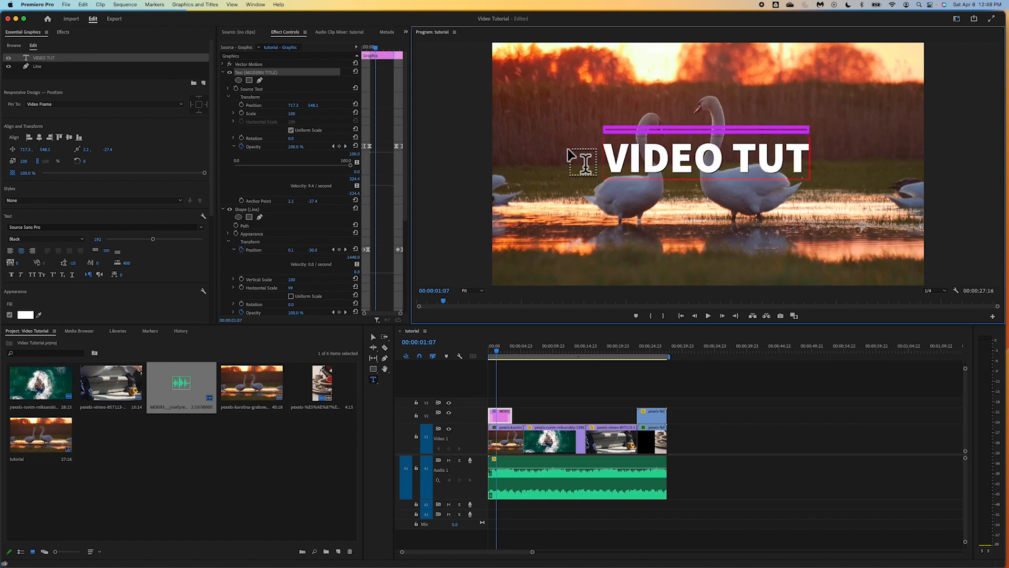
text(ORIAL)
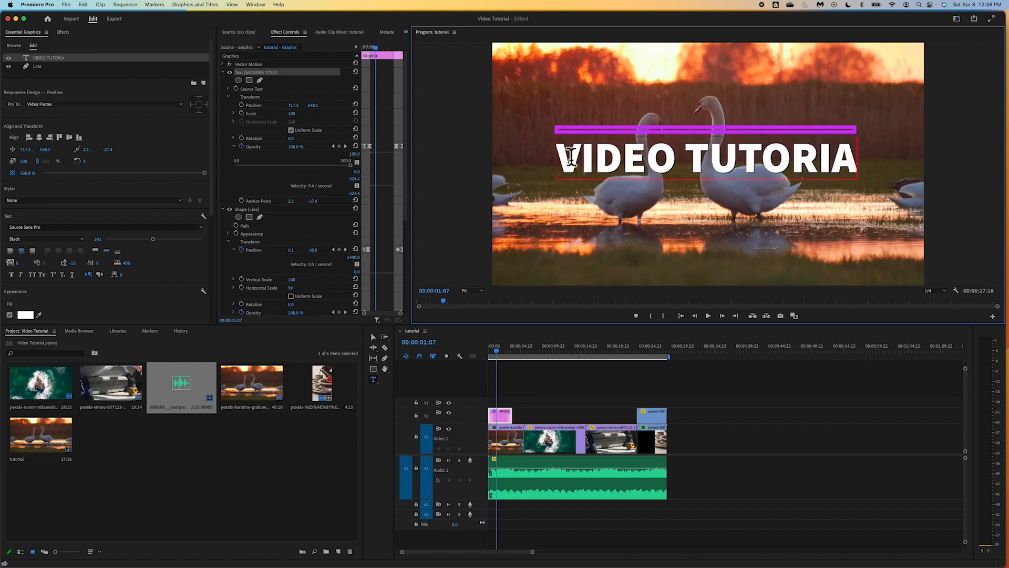
click(536, 418)
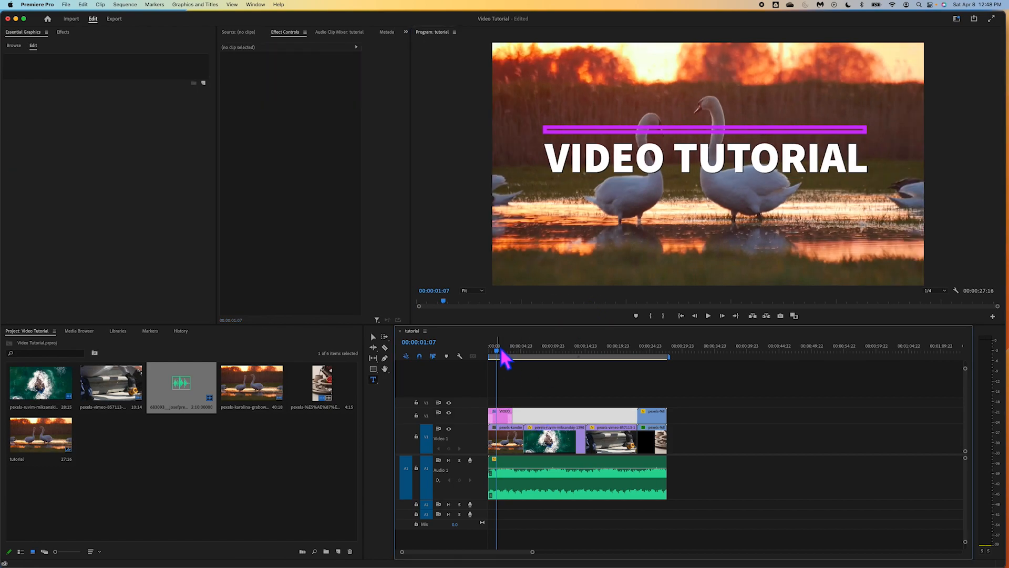
Step: Play the sequence from its start to review the title over the opening swan clip
click(531, 413)
drag(506, 358, 475, 350)
key(space)
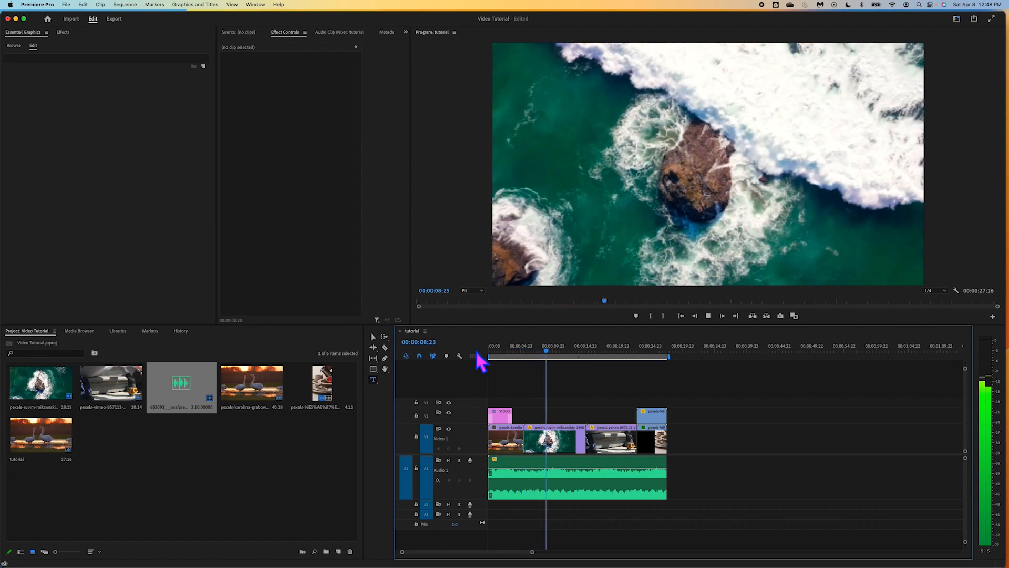
Step: Stop playback, return the playhead to the start of the sequence, and save the project
key(space)
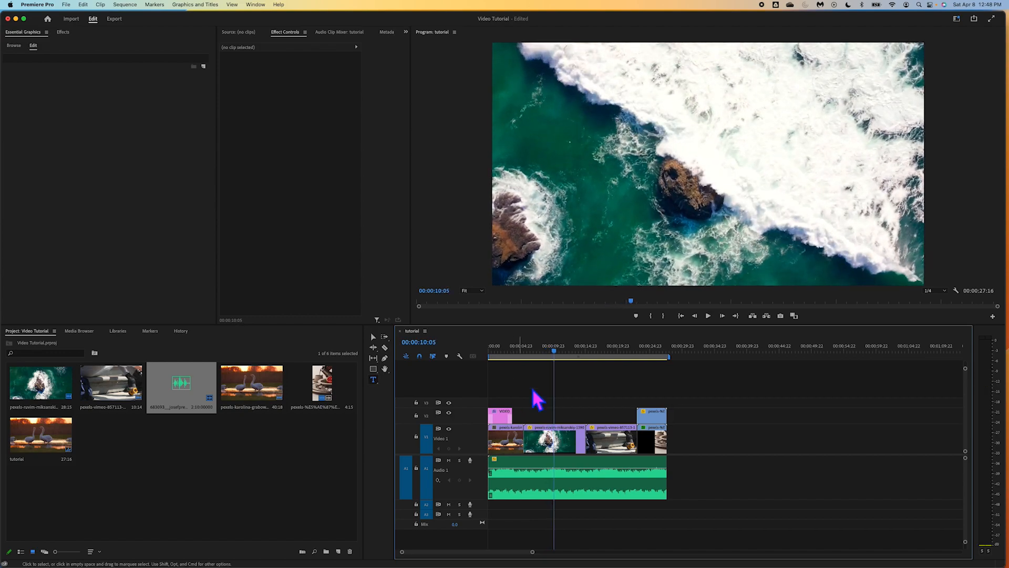
drag(556, 355, 455, 399)
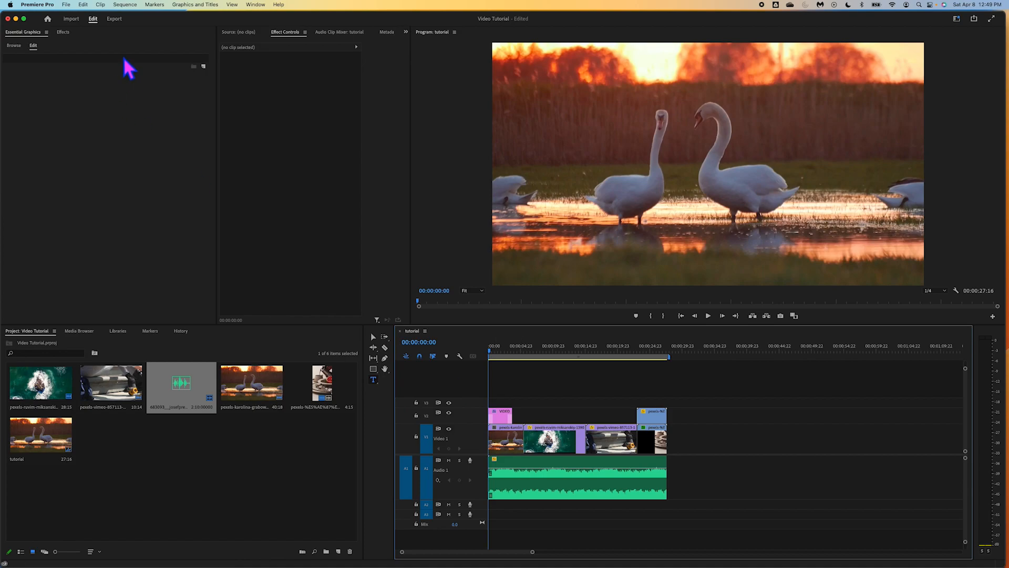
click(66, 4)
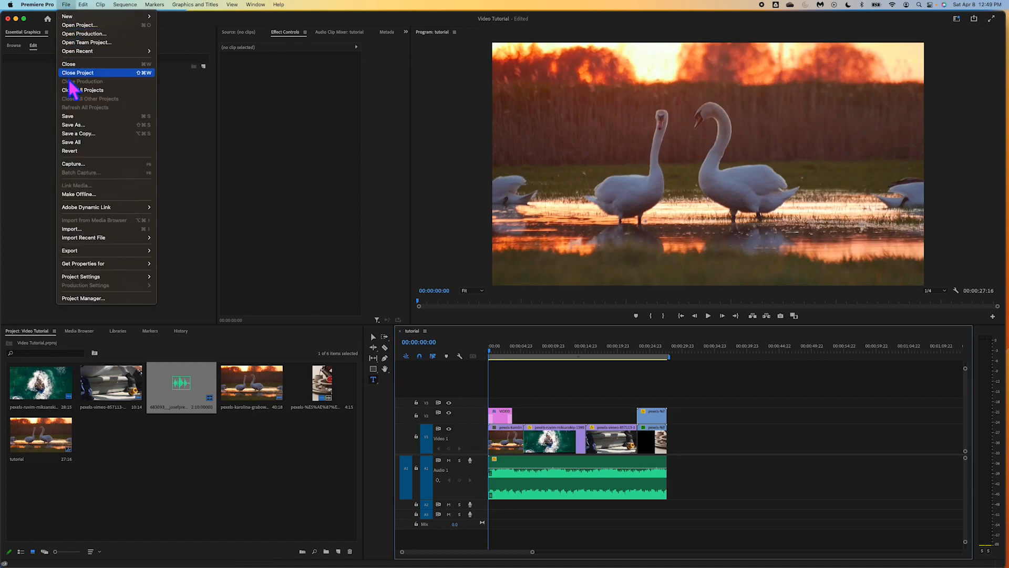
click(77, 119)
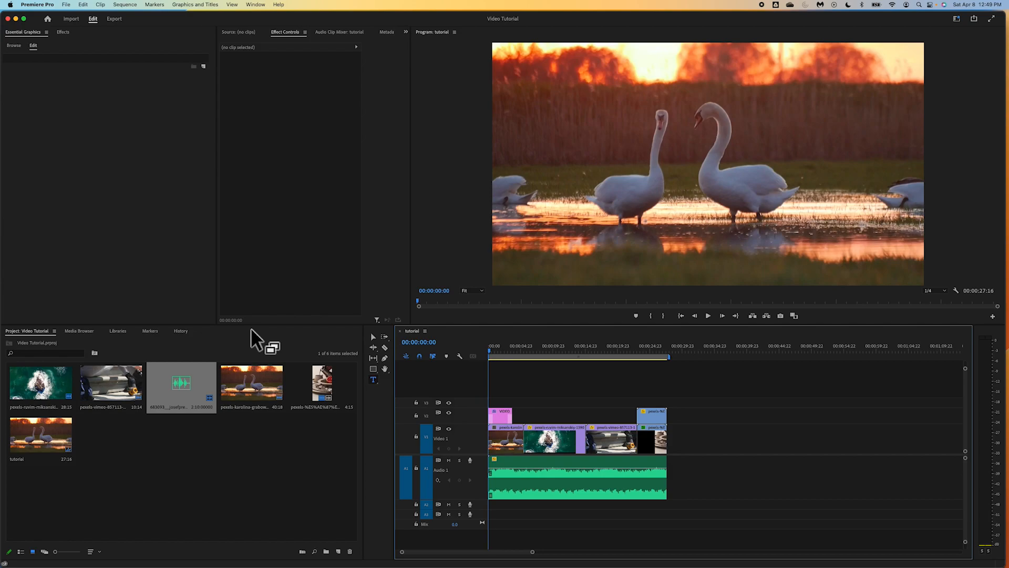
click(143, 138)
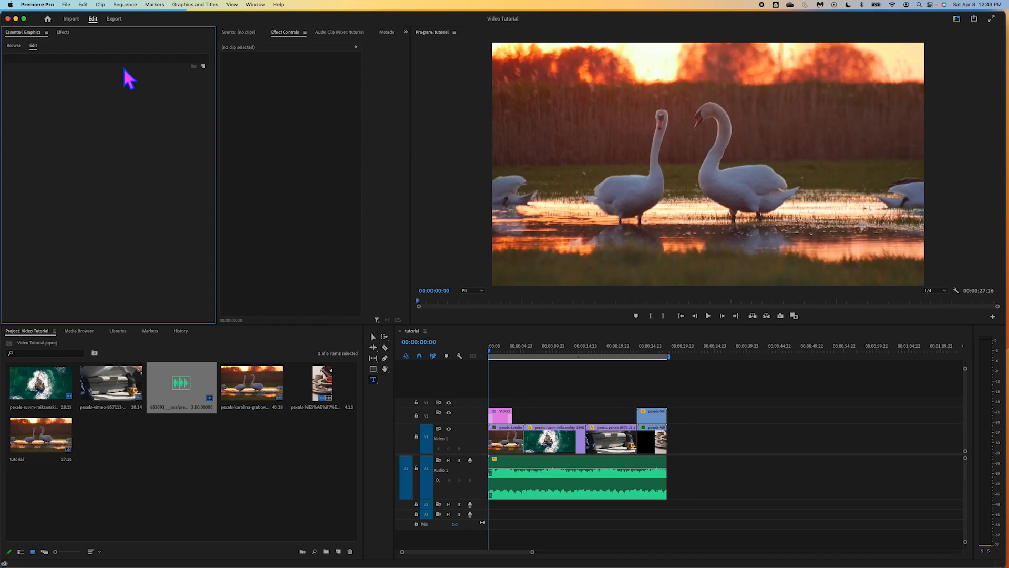
Step: Open the export settings, name the output file finaltutorial.mp4, and set its location to the Vid Tutorial folder
click(120, 21)
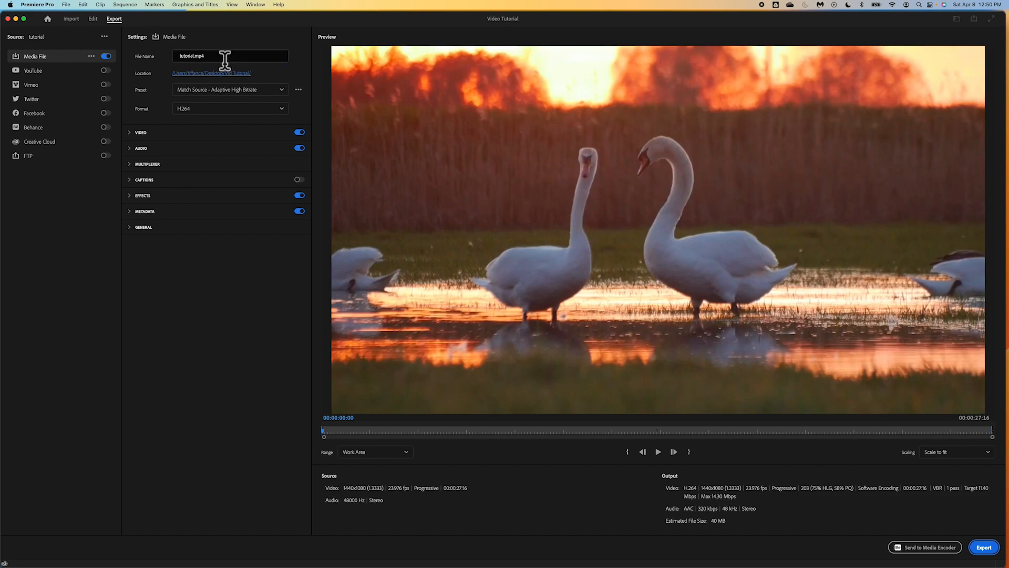
click(180, 56)
text(final)
click(235, 77)
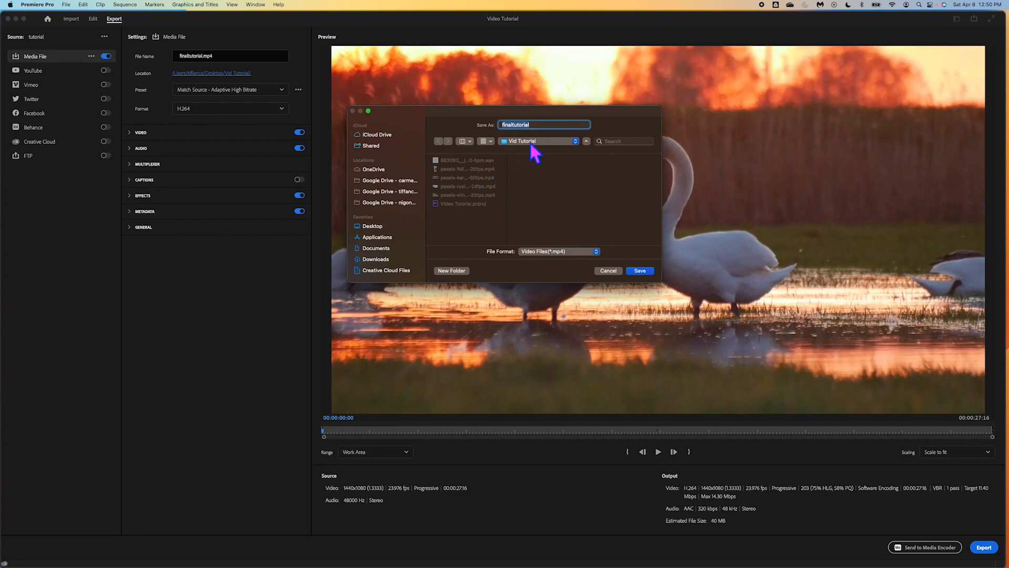
click(641, 271)
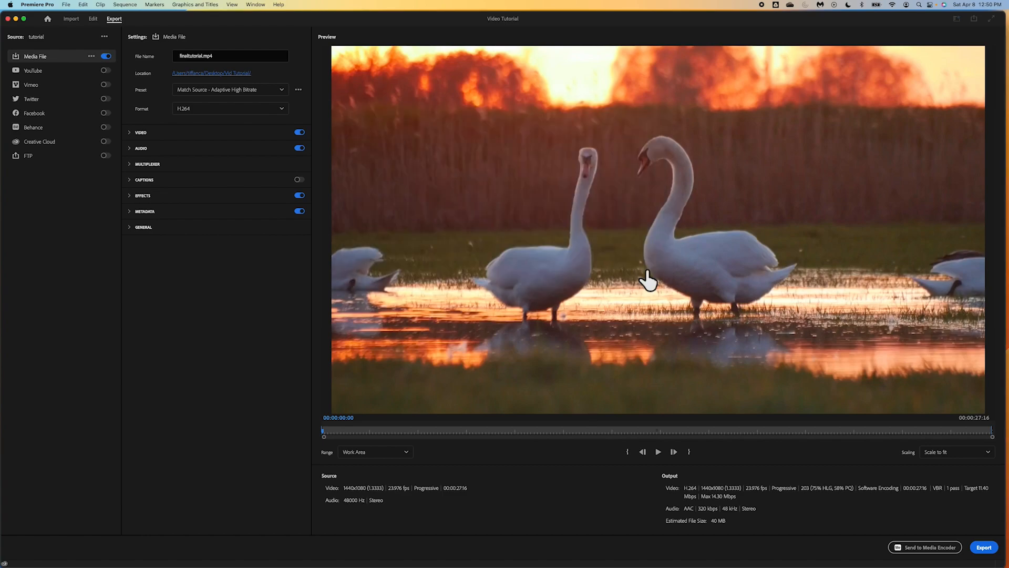
Step: Choose the High Quality 1080p HD preset and reselect the H.264 format for the export
click(283, 91)
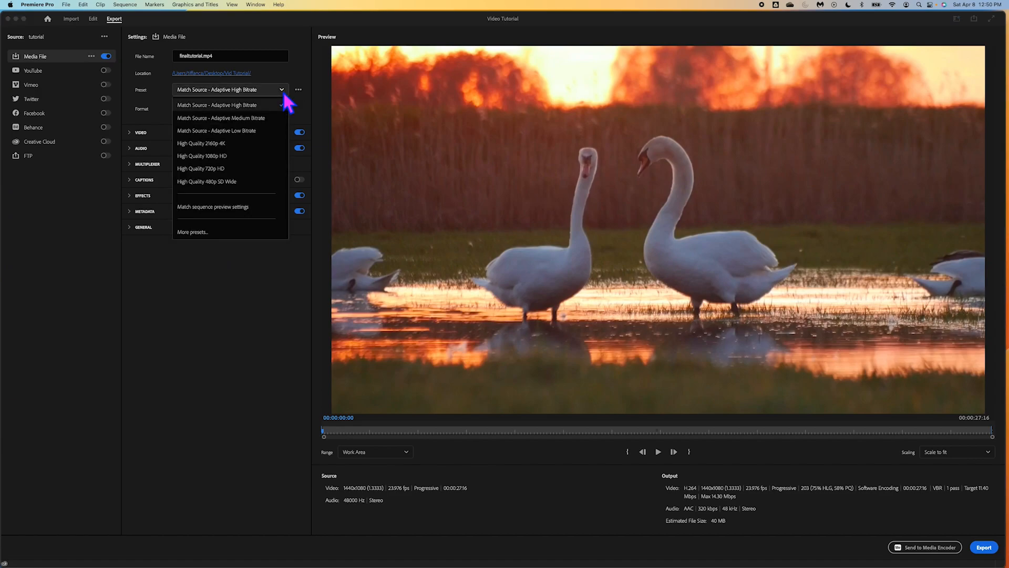
click(227, 159)
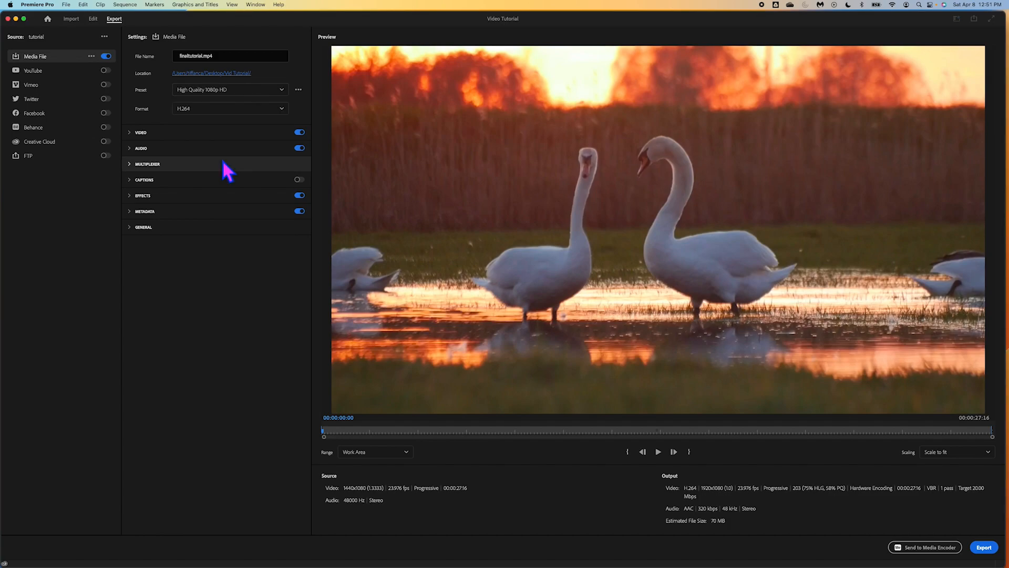
click(237, 111)
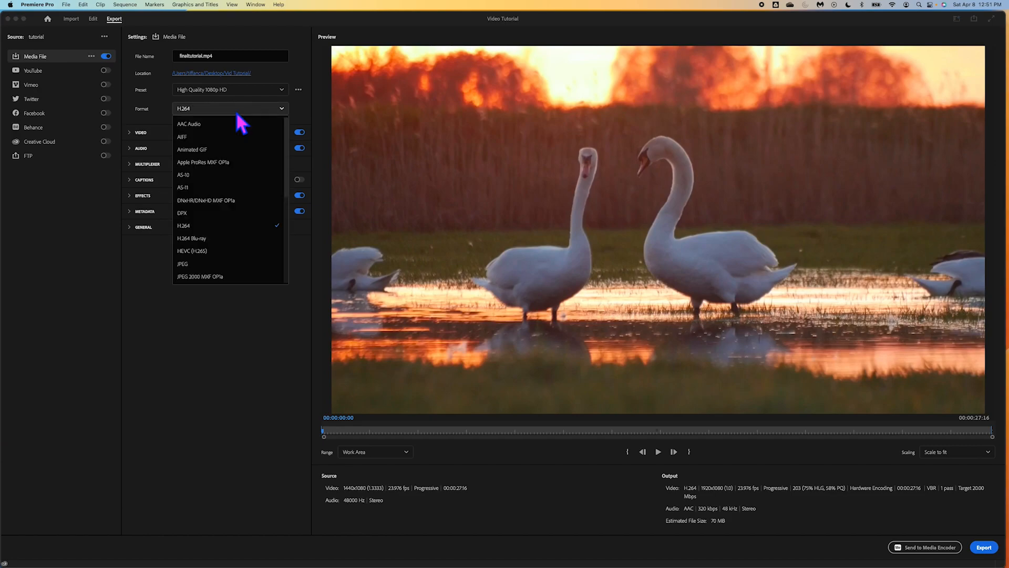
click(241, 227)
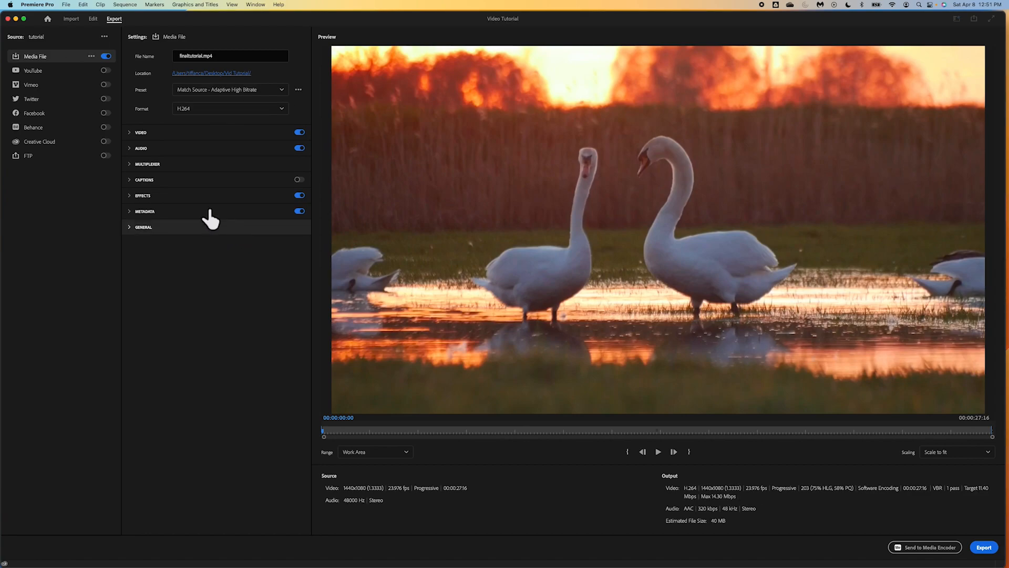
Step: Check the video export settings, then export the sequence with the High Quality 1080p HD preset and dismiss the export notification
click(136, 135)
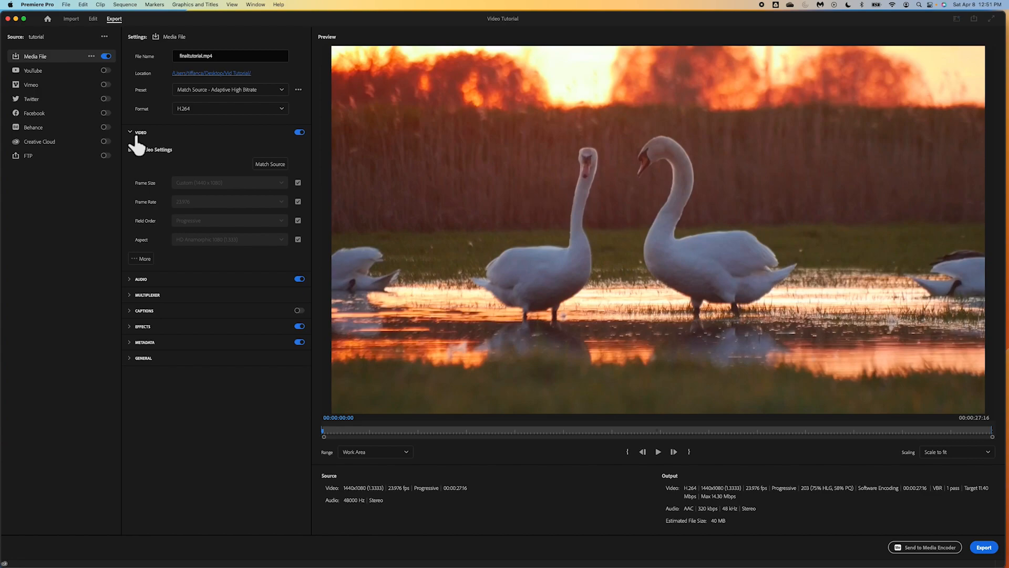
click(136, 137)
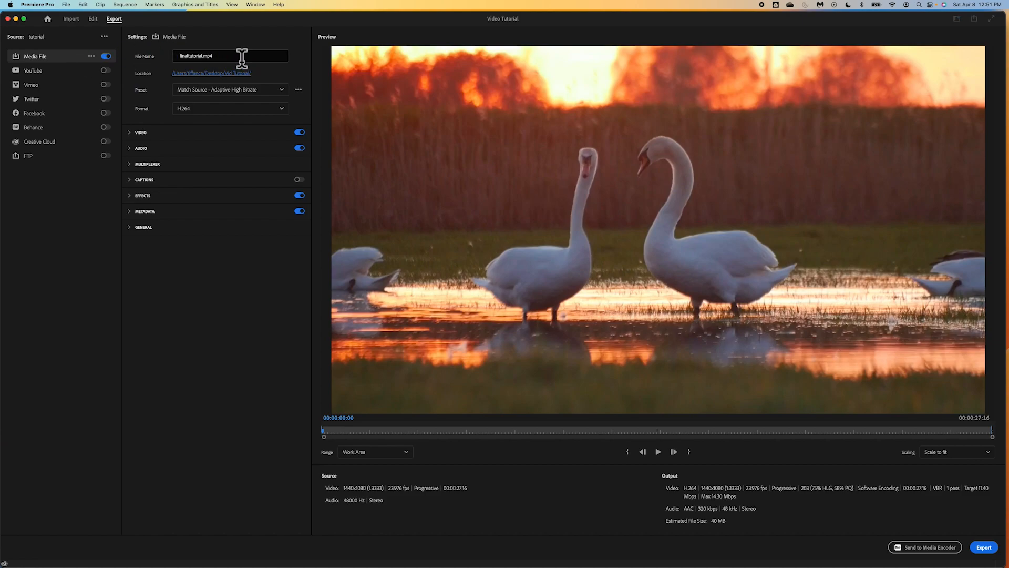
click(265, 97)
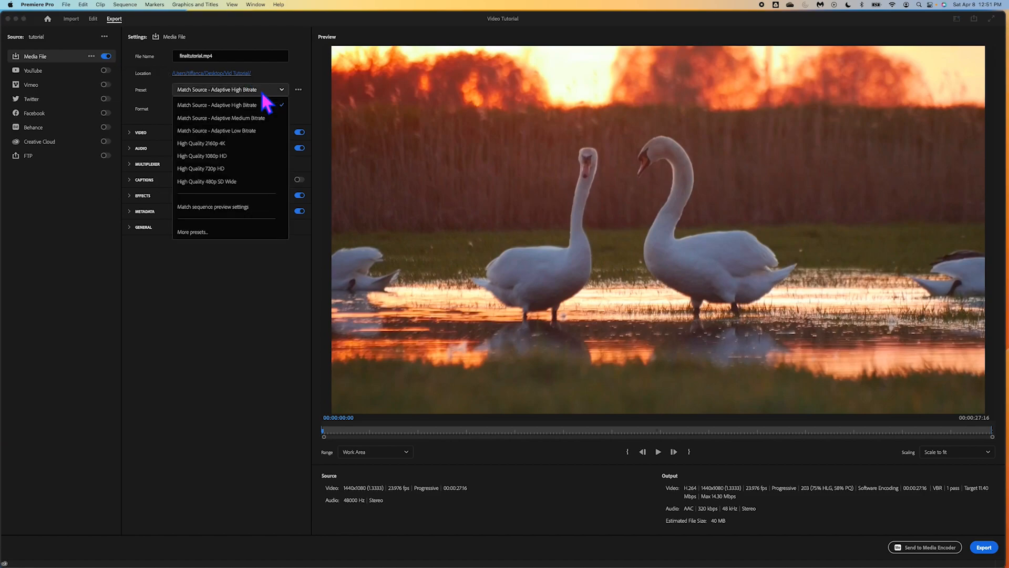
click(224, 157)
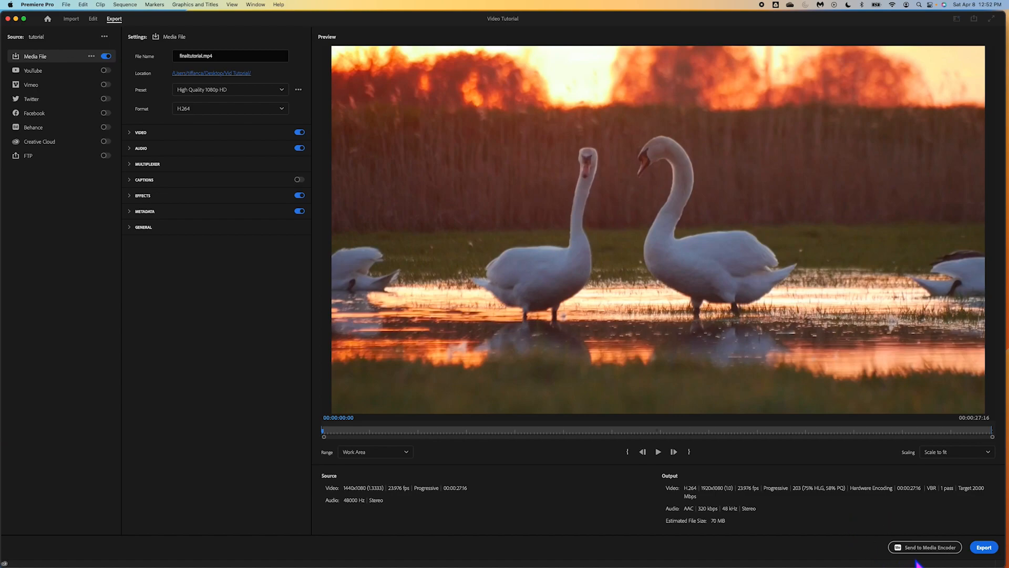
click(988, 551)
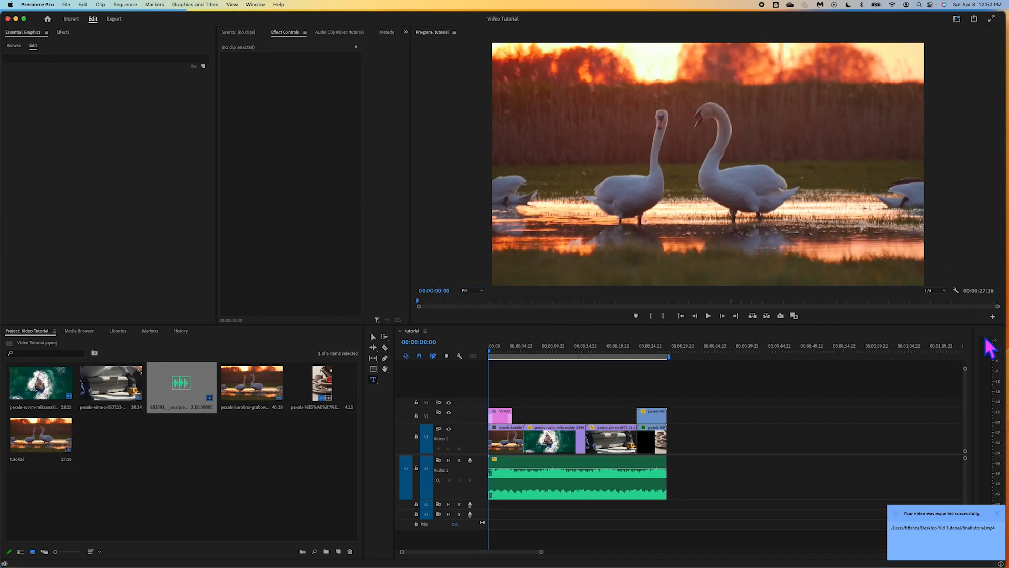
click(998, 513)
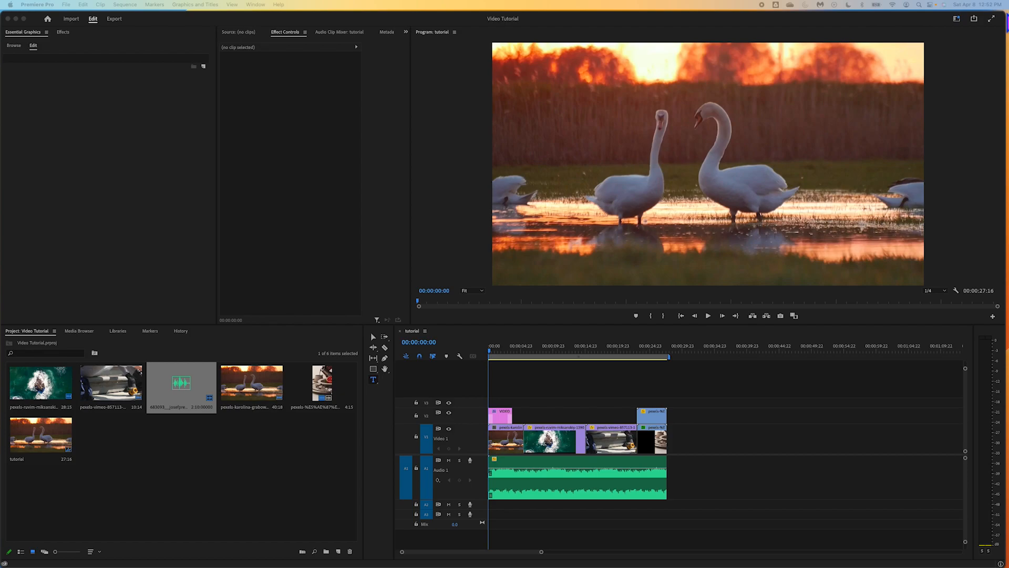
Step: Shrink the Premiere Pro window, switch to Finder's Vid Tutorial folder, and open finaltutorial.mp4 in QuickTime Player
click(991, 19)
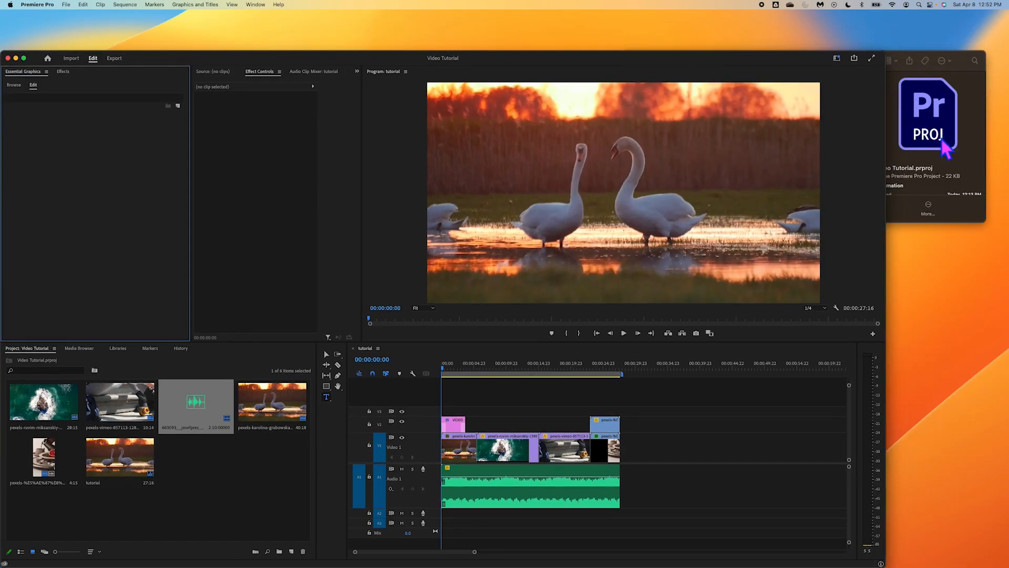
click(966, 140)
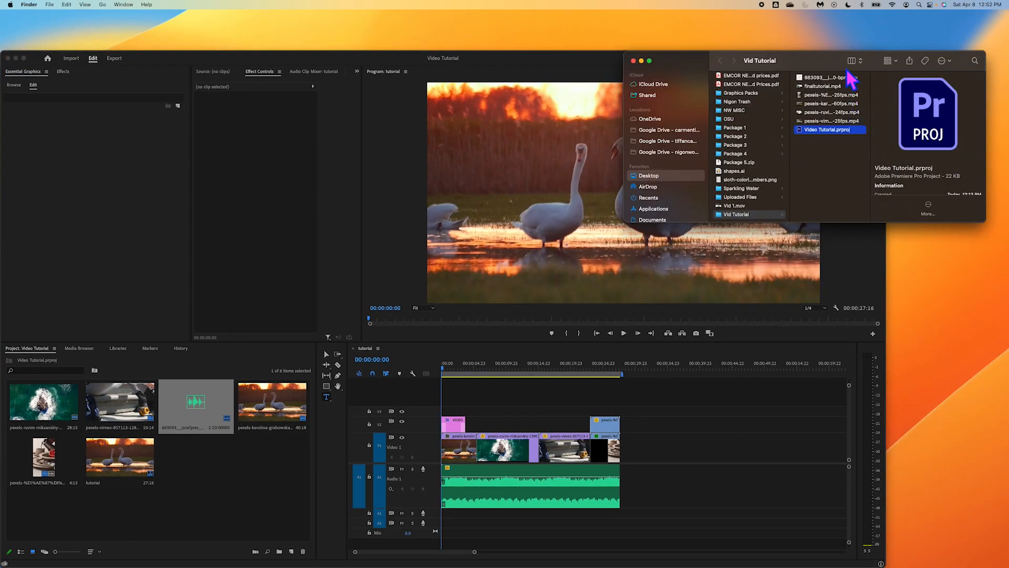
click(818, 87)
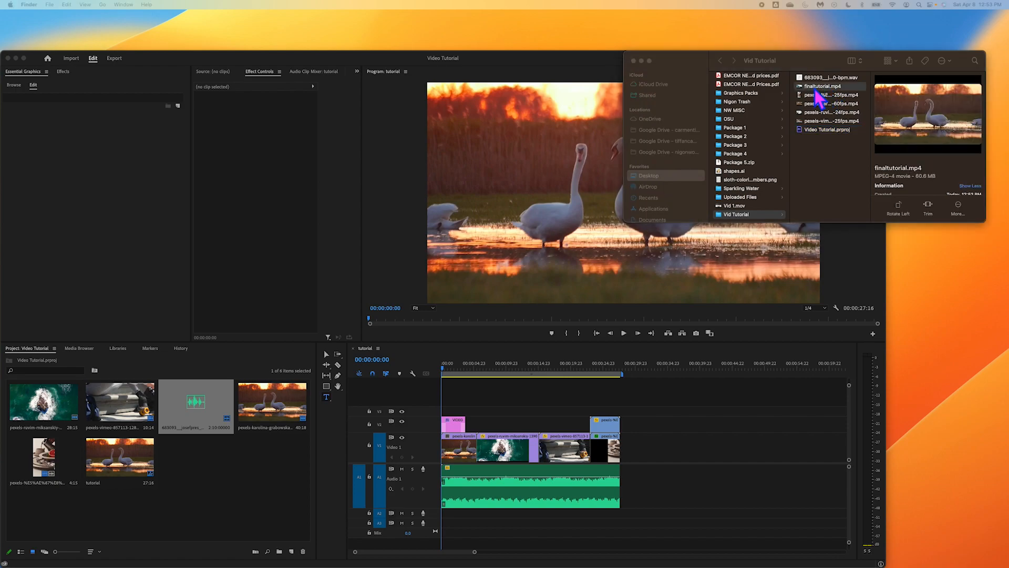
mouse_move(275, 48)
mouse_down()
mouse_move(173, 30)
mouse_move(275, 48)
mouse_up()
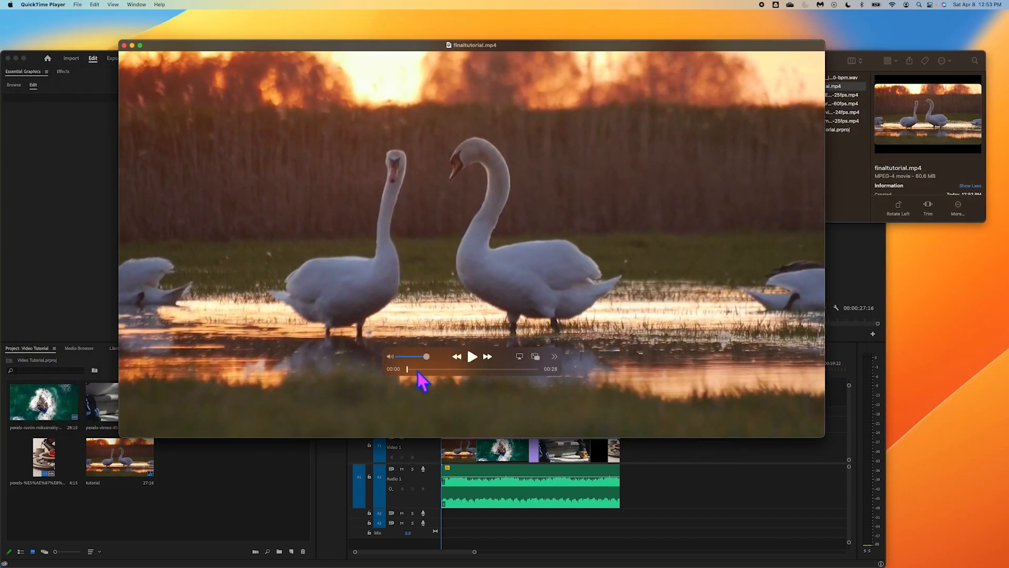
Step: Play a middle portion of the exported video, rewind it to the start, and close the player window
drag(411, 370, 473, 372)
click(476, 360)
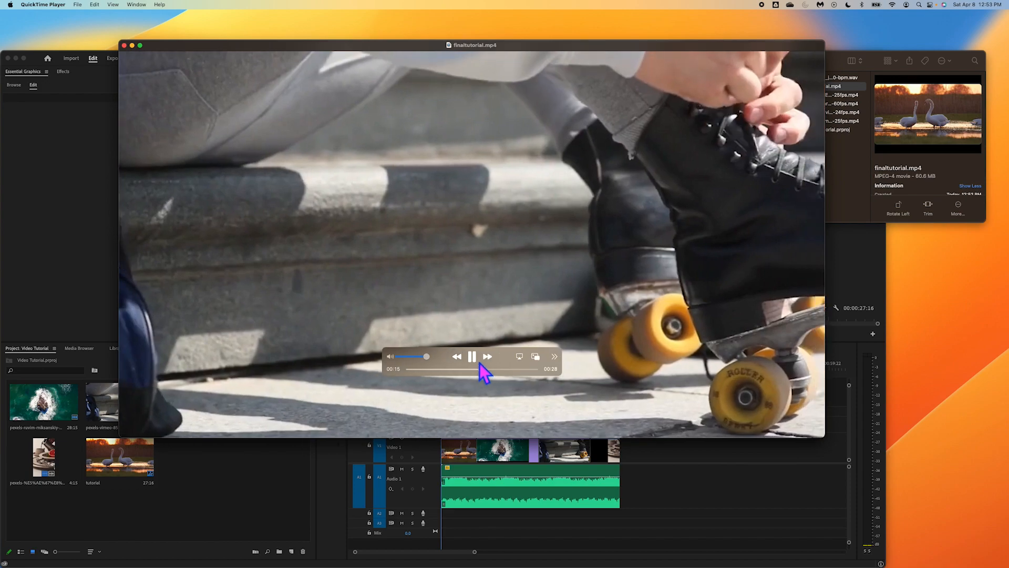
click(477, 359)
drag(487, 374, 408, 375)
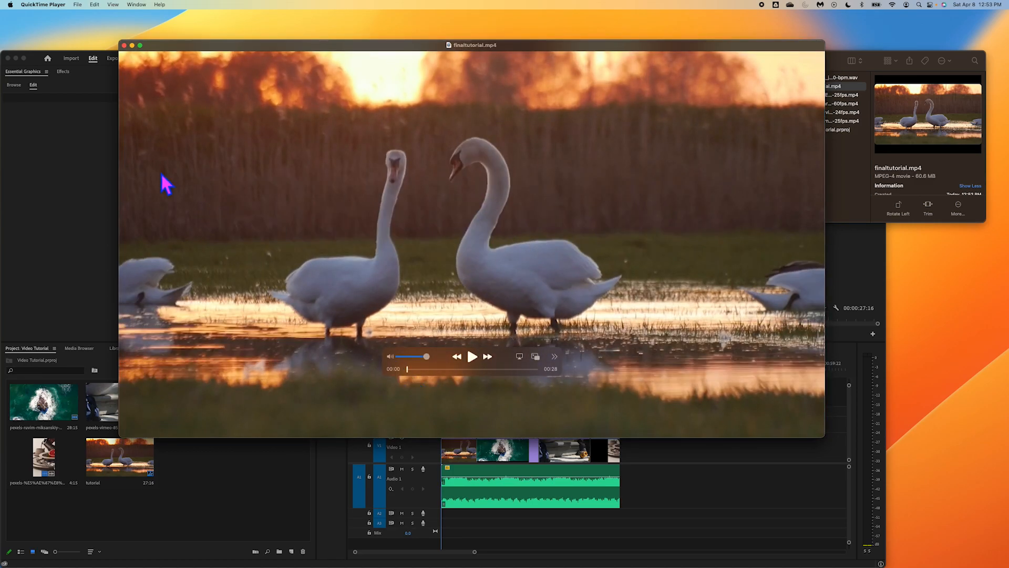
click(125, 46)
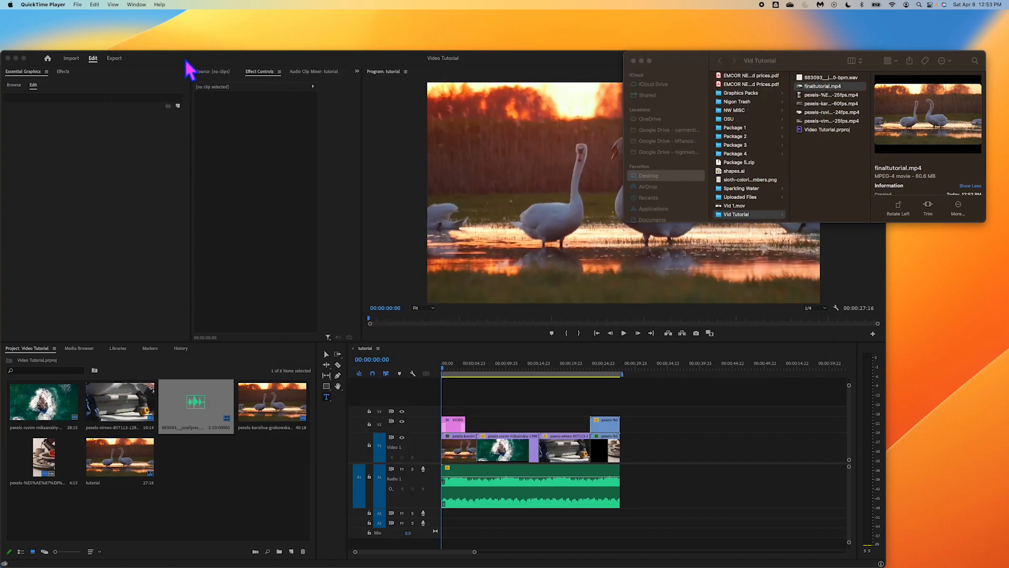
Step: Switch back to Premiere Pro, save the project, and enlarge the application window to fill the screen
drag(186, 56, 238, 27)
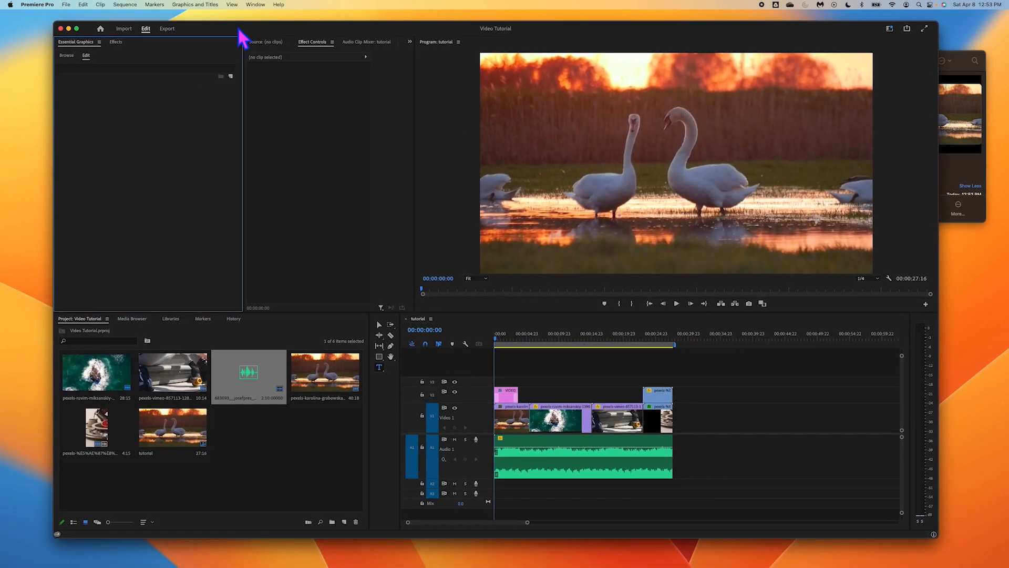
click(69, 6)
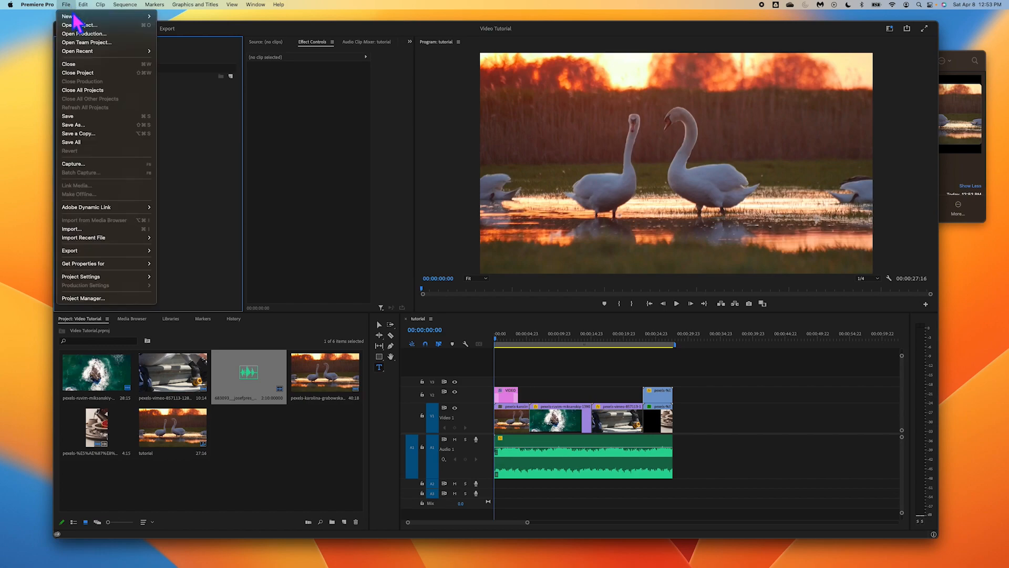
click(86, 118)
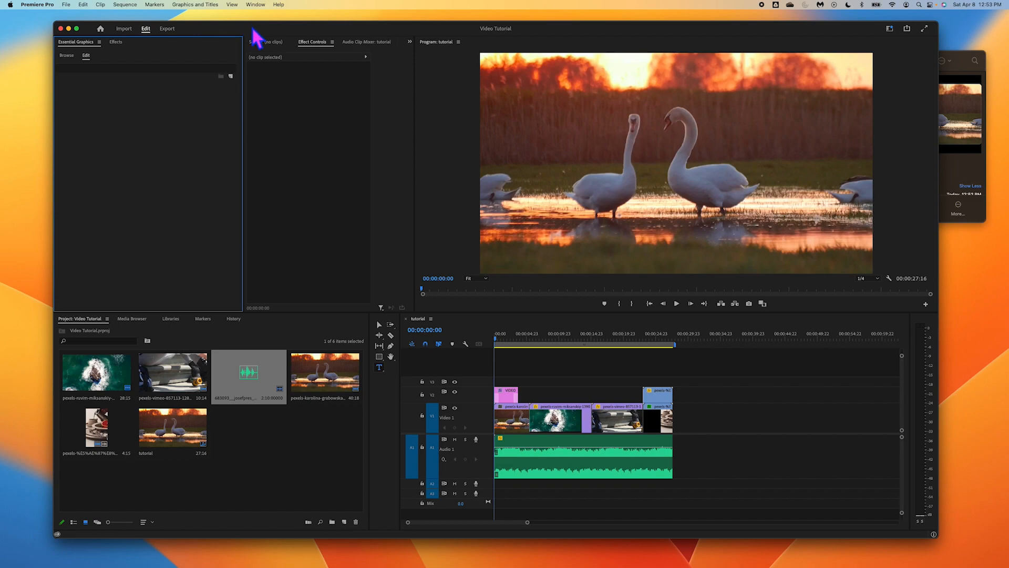
drag(256, 30, 203, 17)
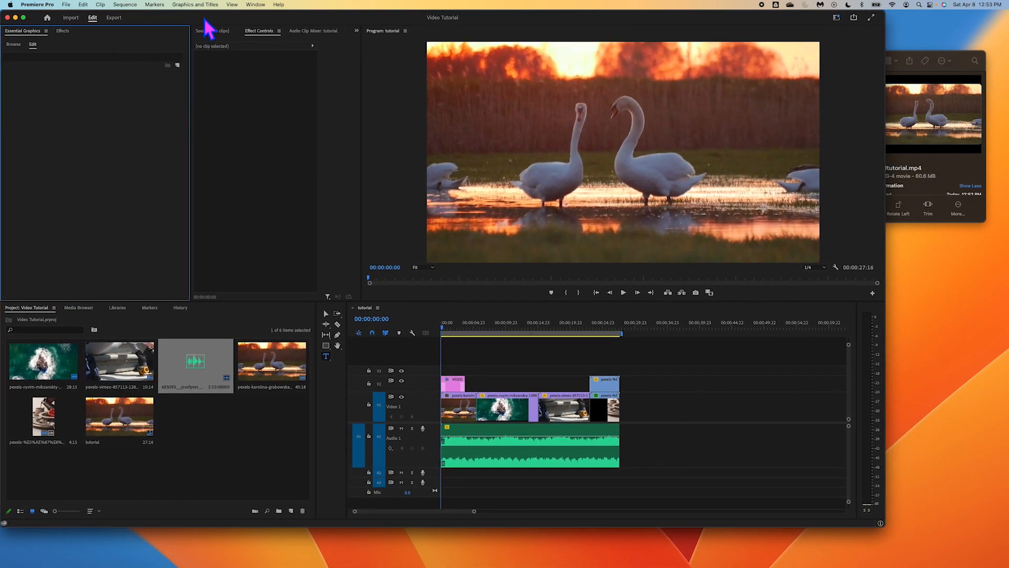
drag(899, 536, 1008, 567)
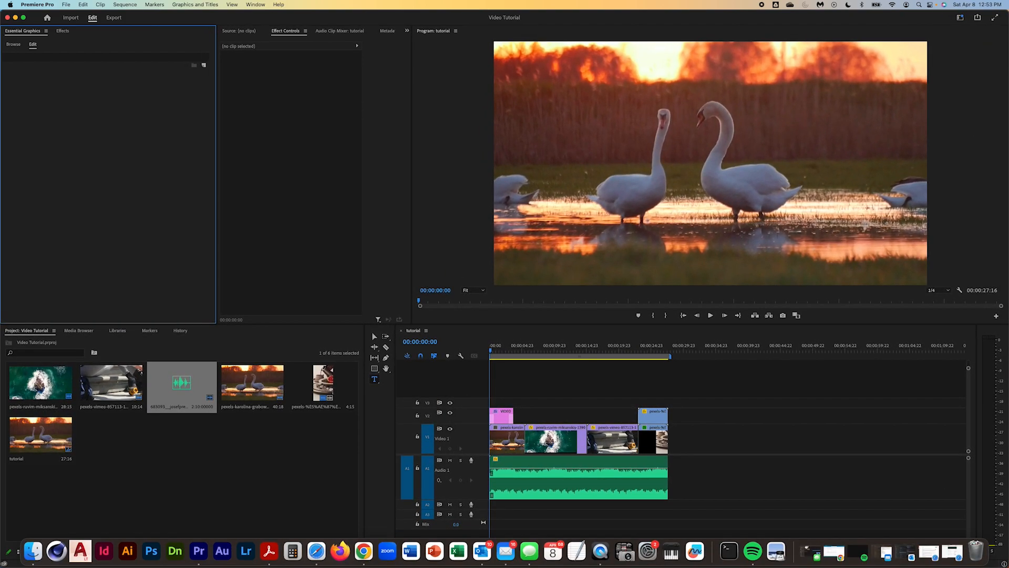